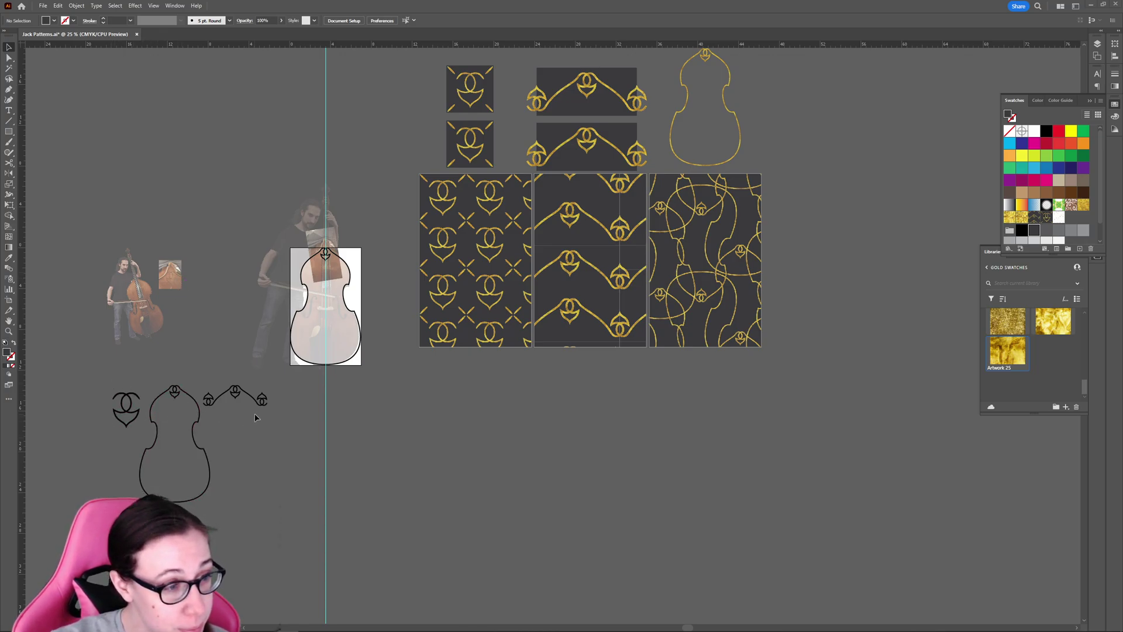
Zoom in to 66.67% and bring the square motif tiles into view.
scroll(672, 419, up, 1)
scroll(672, 419, up, 3)
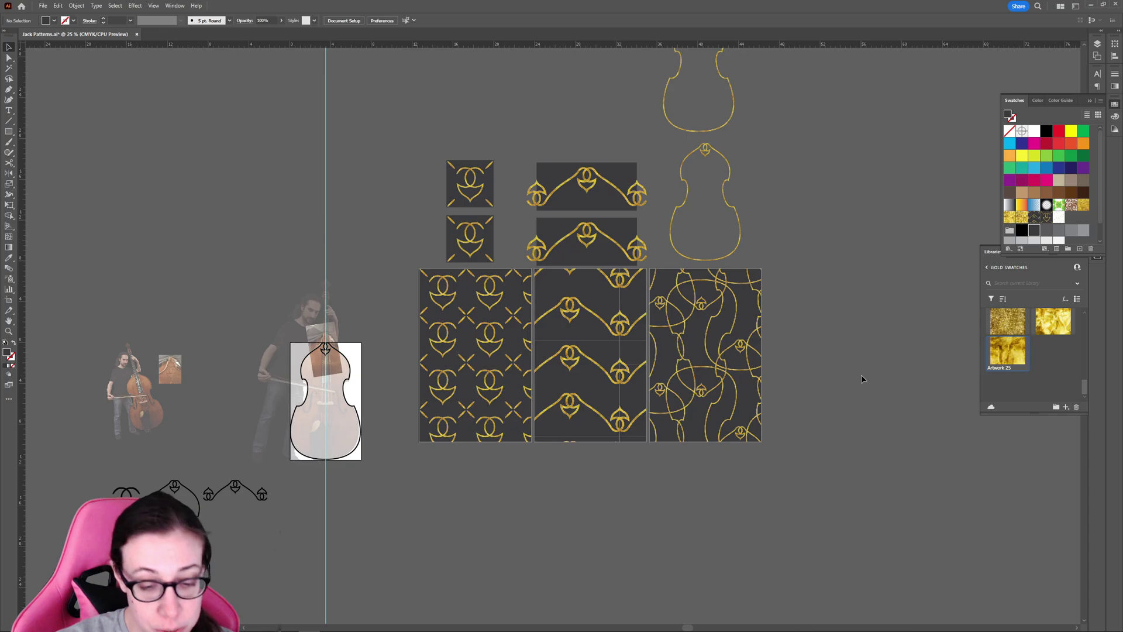
key(ctrl+plus)
key(ctrl+plus)
scroll(636, 390, right, 3)
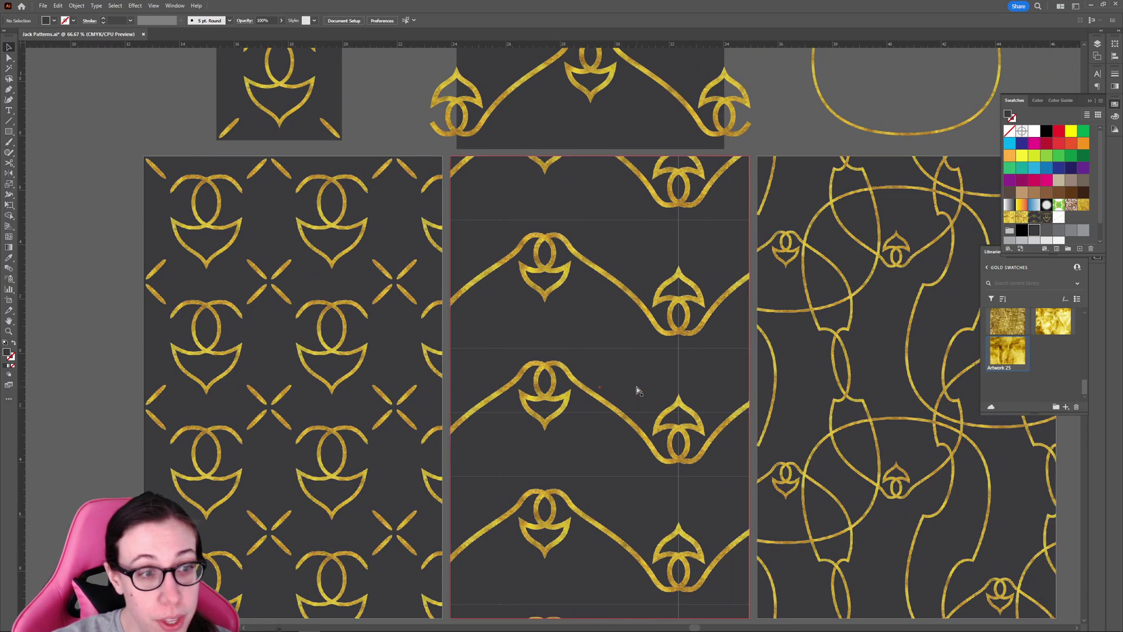
scroll(636, 390, up, 8)
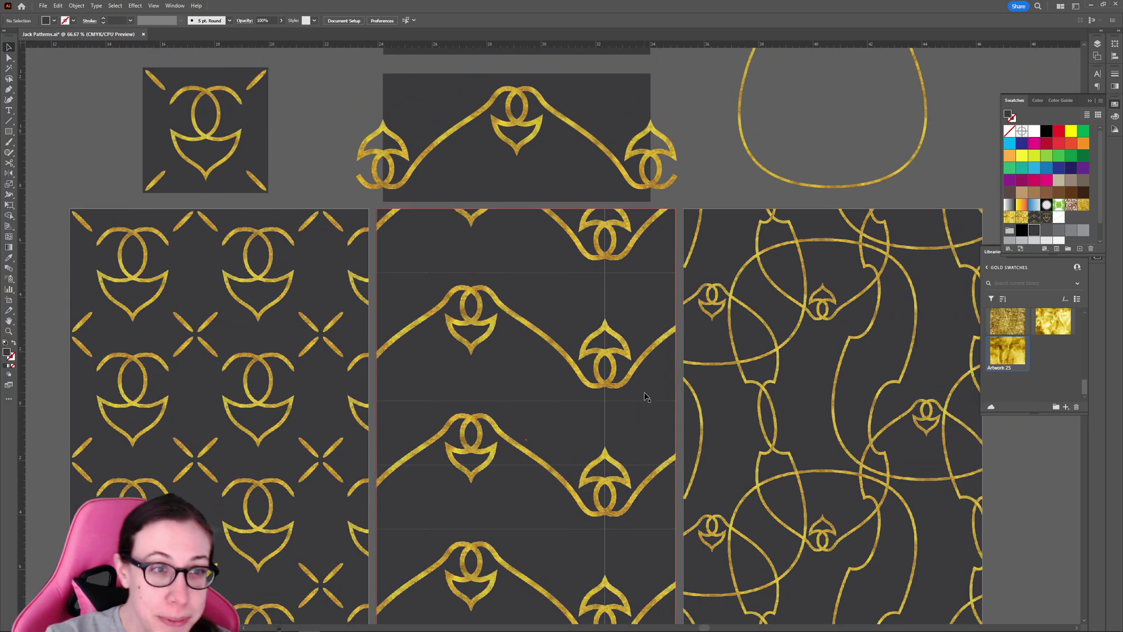
scroll(623, 383, up, 1)
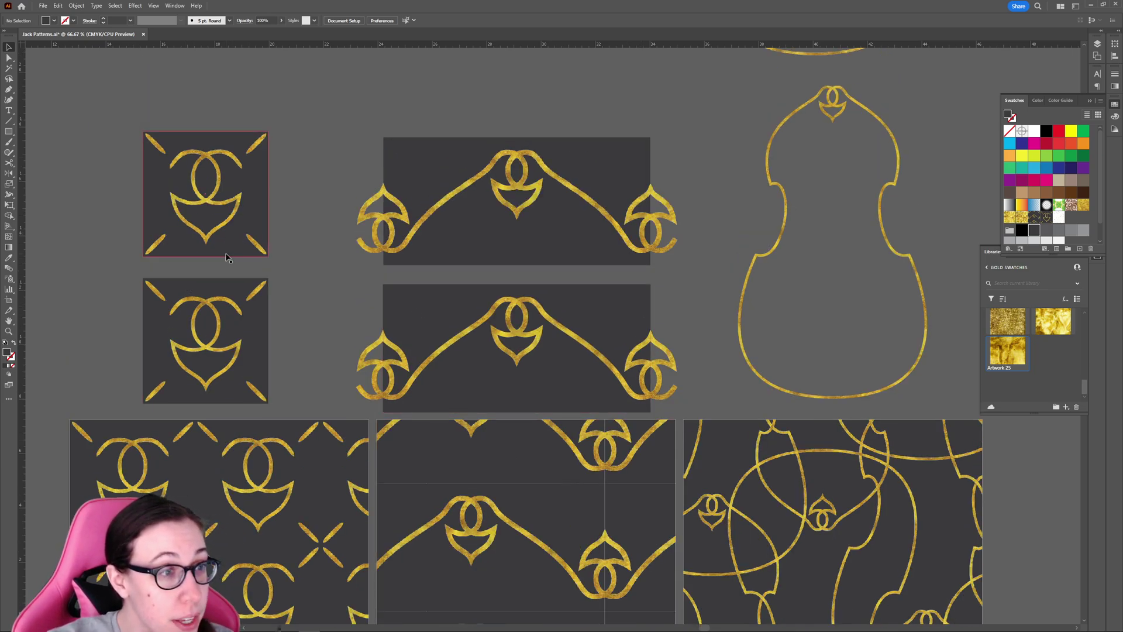
Select the upper and lower tiles and their gold motifs to see which are paths or images.
click(217, 138)
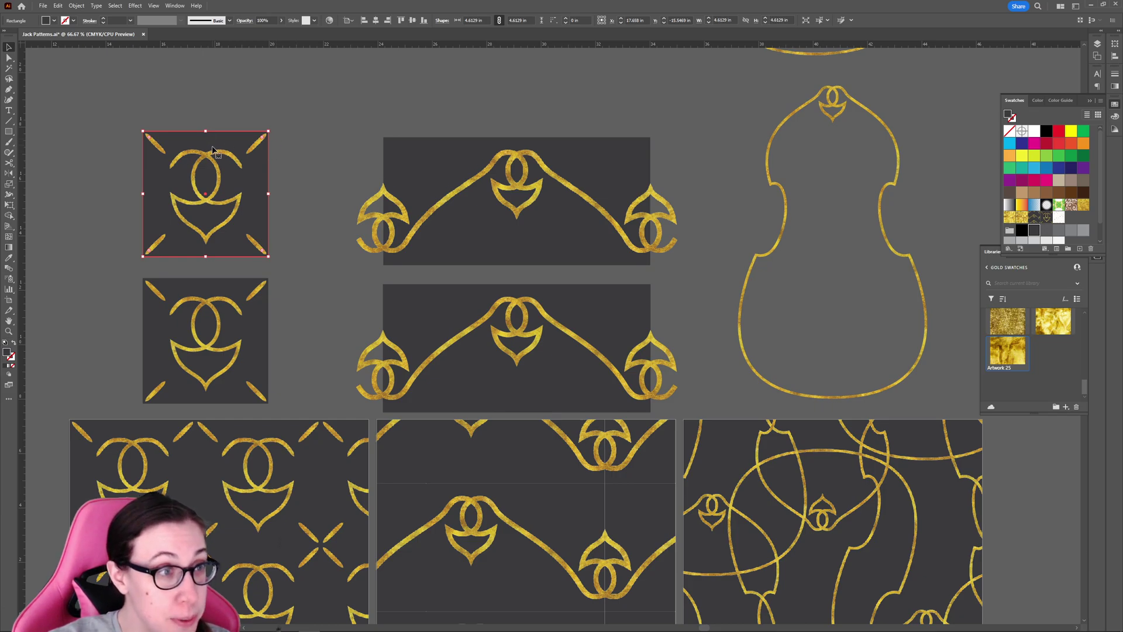
click(256, 322)
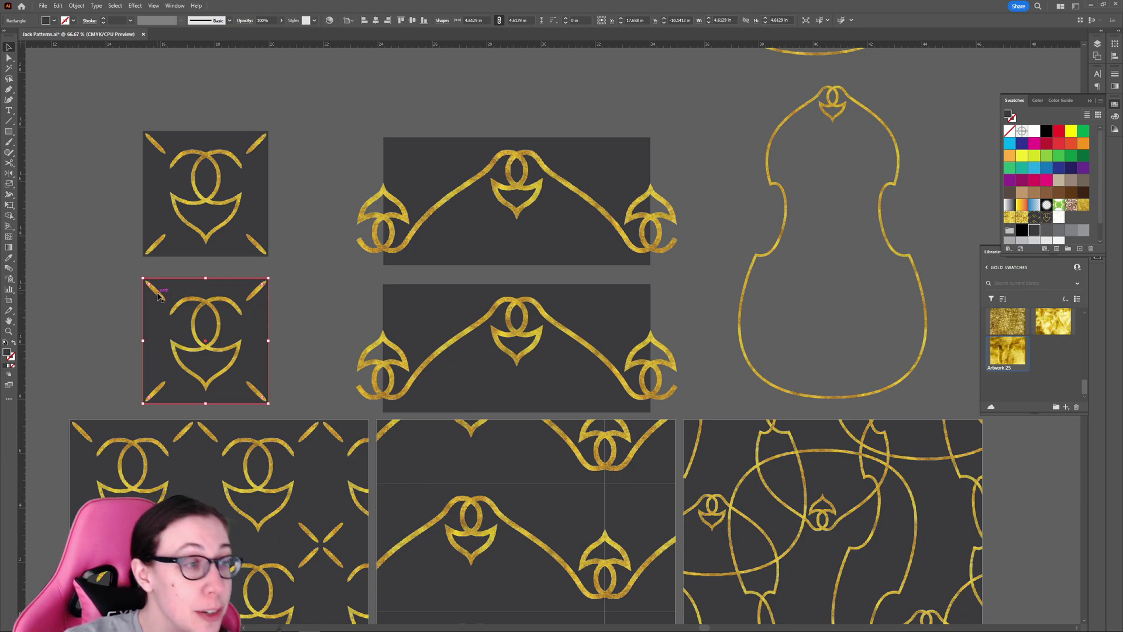
click(218, 316)
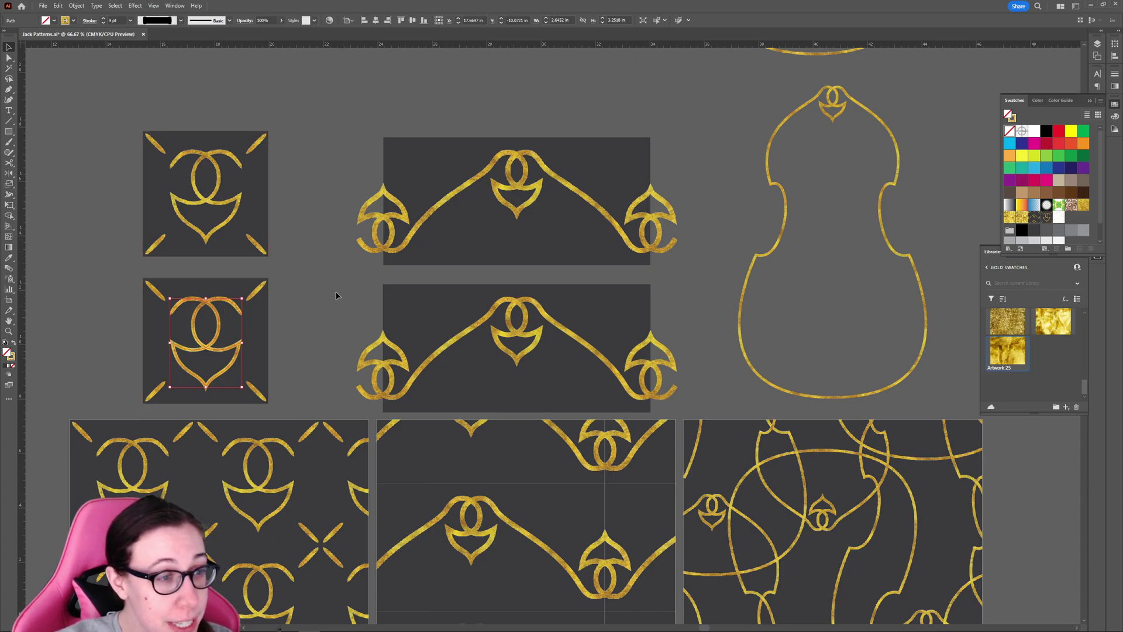
click(224, 228)
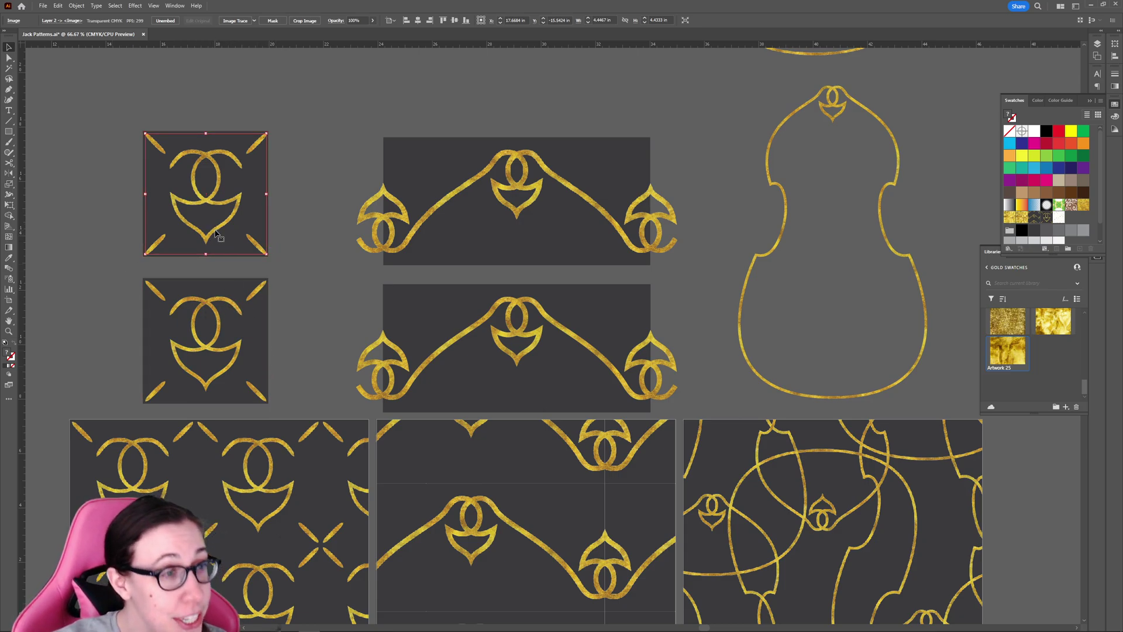
click(212, 307)
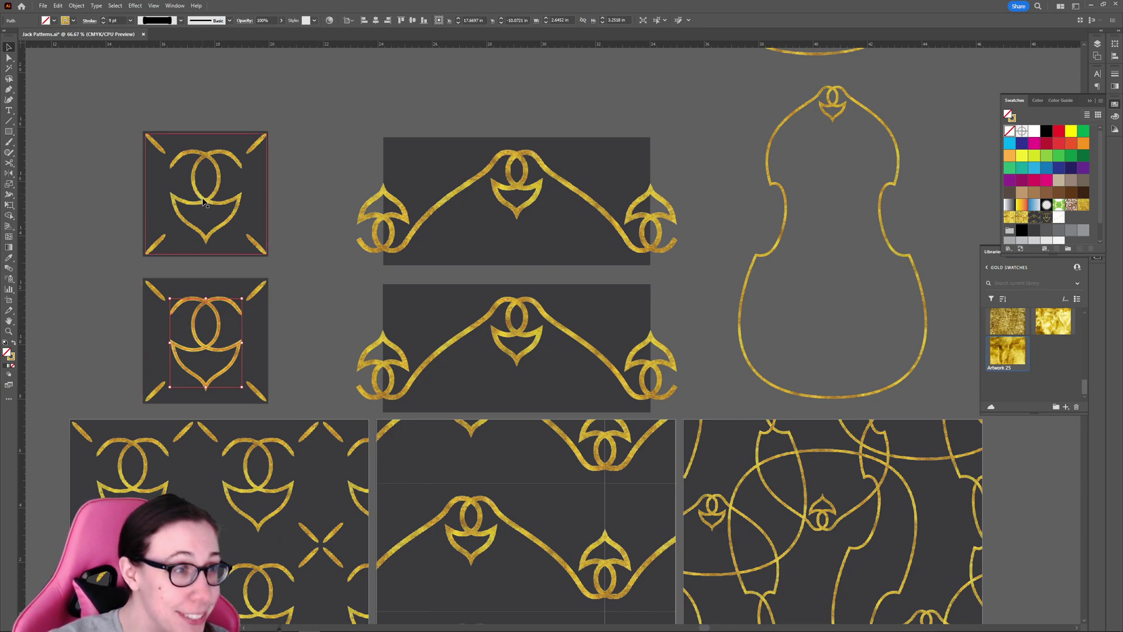
click(77, 5)
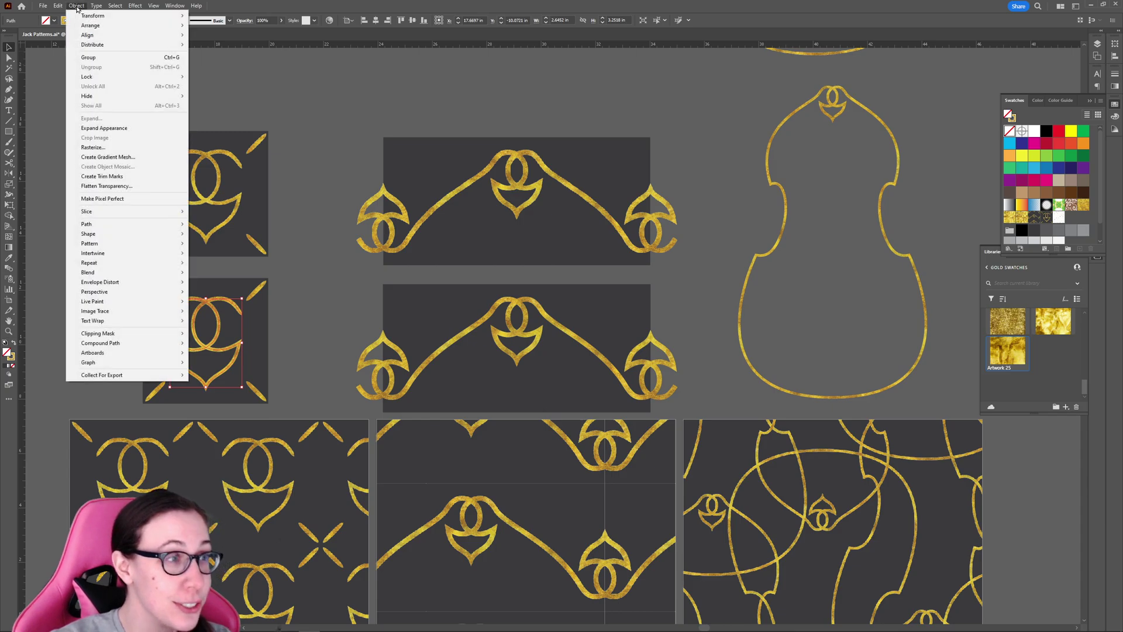
click(291, 111)
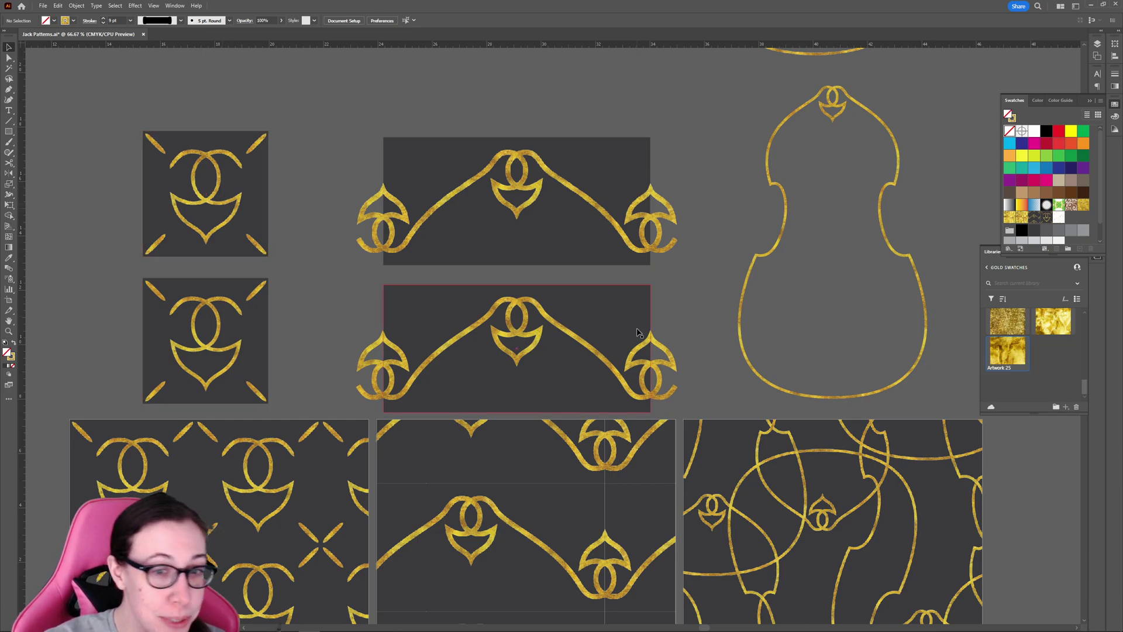
click(566, 346)
click(626, 239)
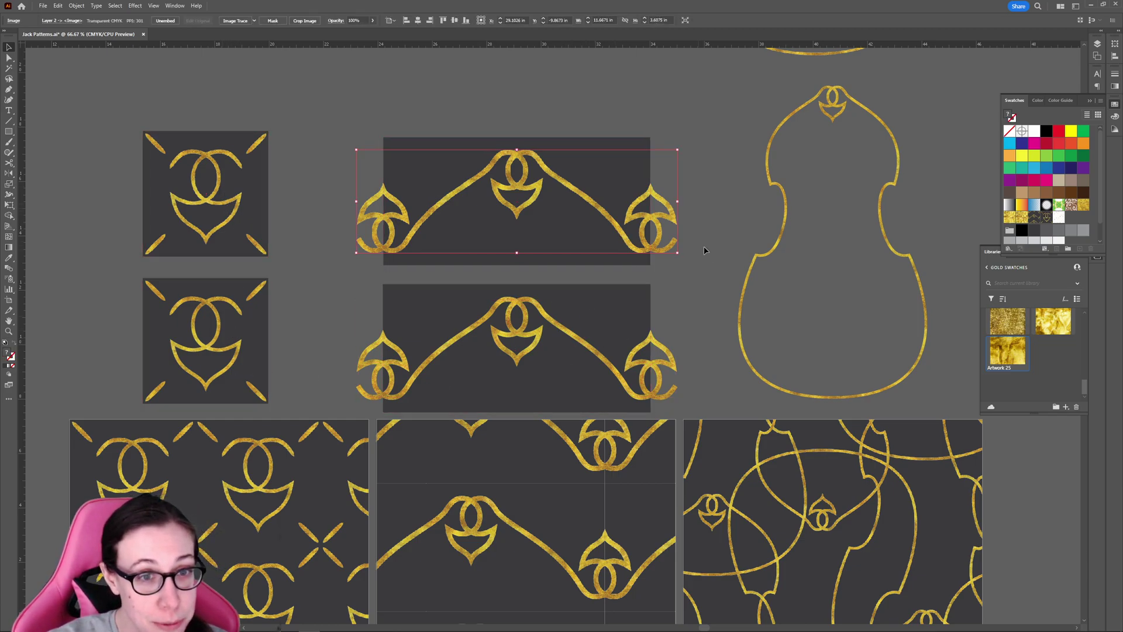
click(226, 57)
click(240, 158)
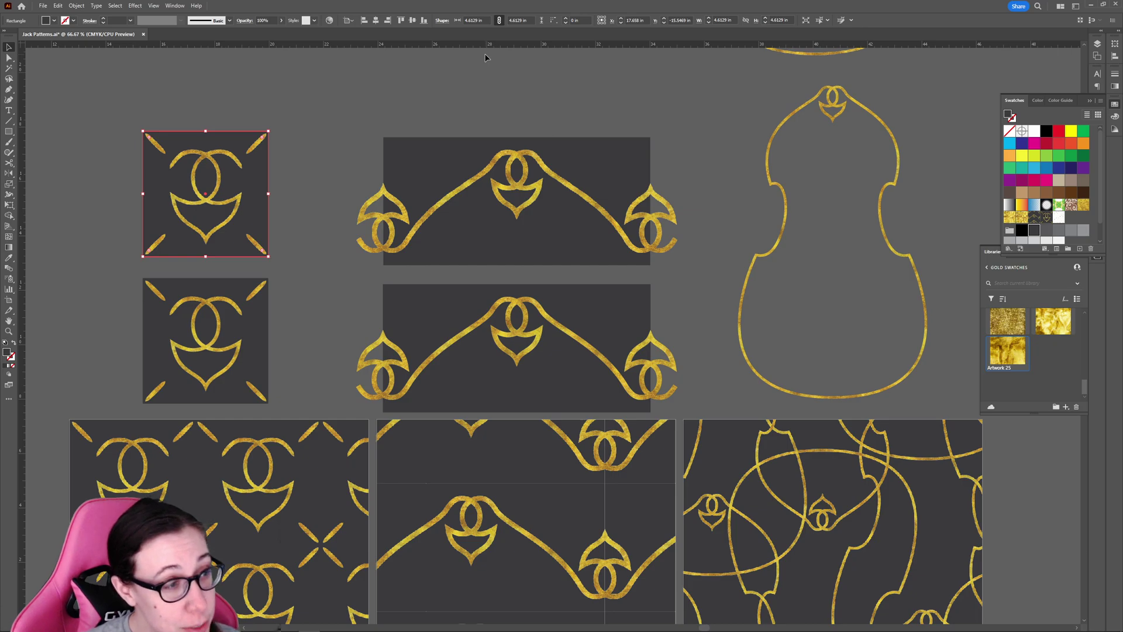
Enter 4.61 in for both the width and height of the upper tile's background rectangle.
click(726, 20)
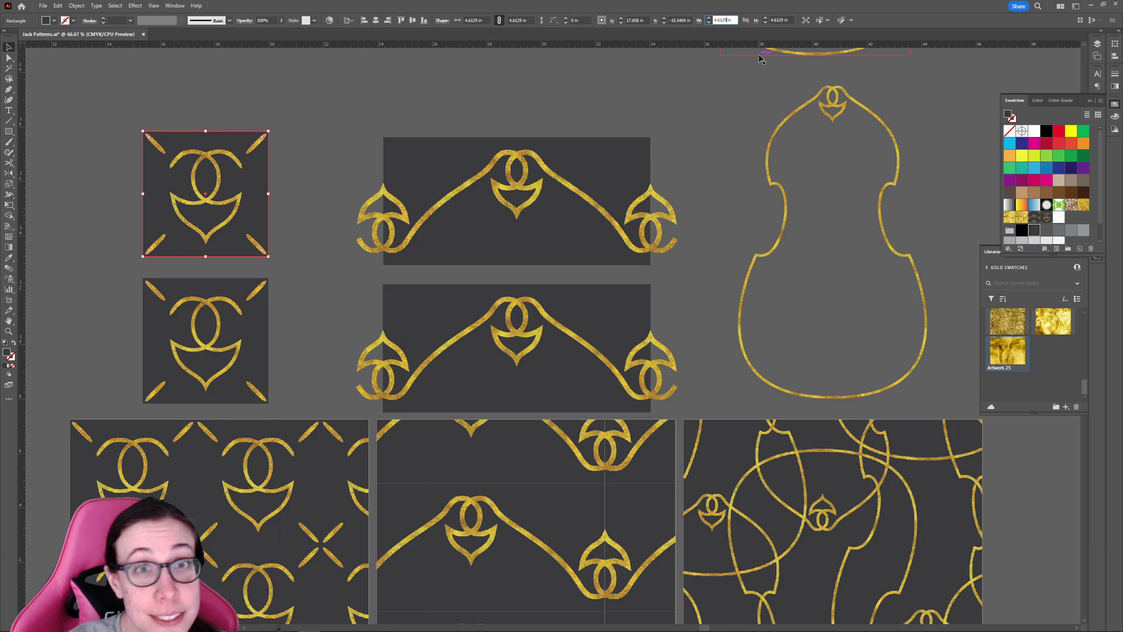
click(782, 21)
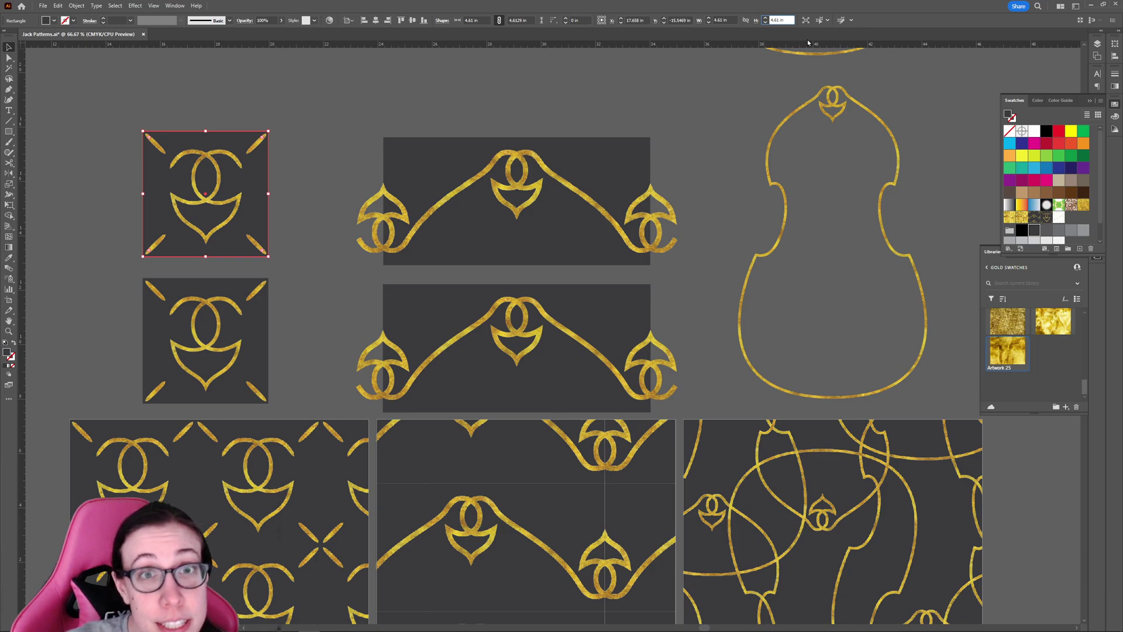
click(788, 20)
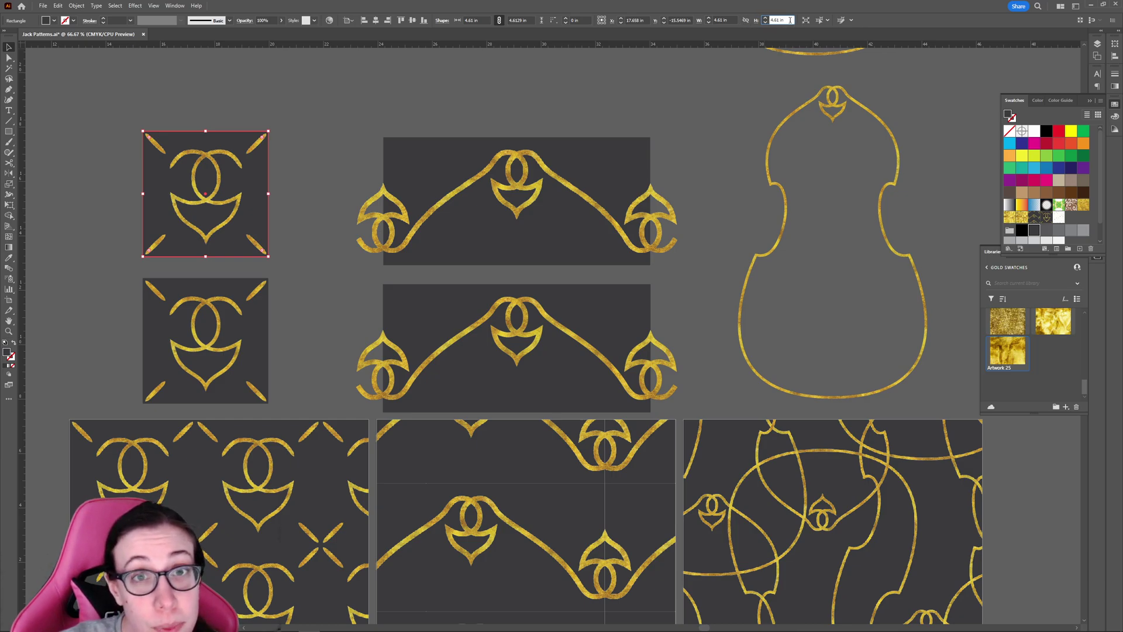
click(727, 22)
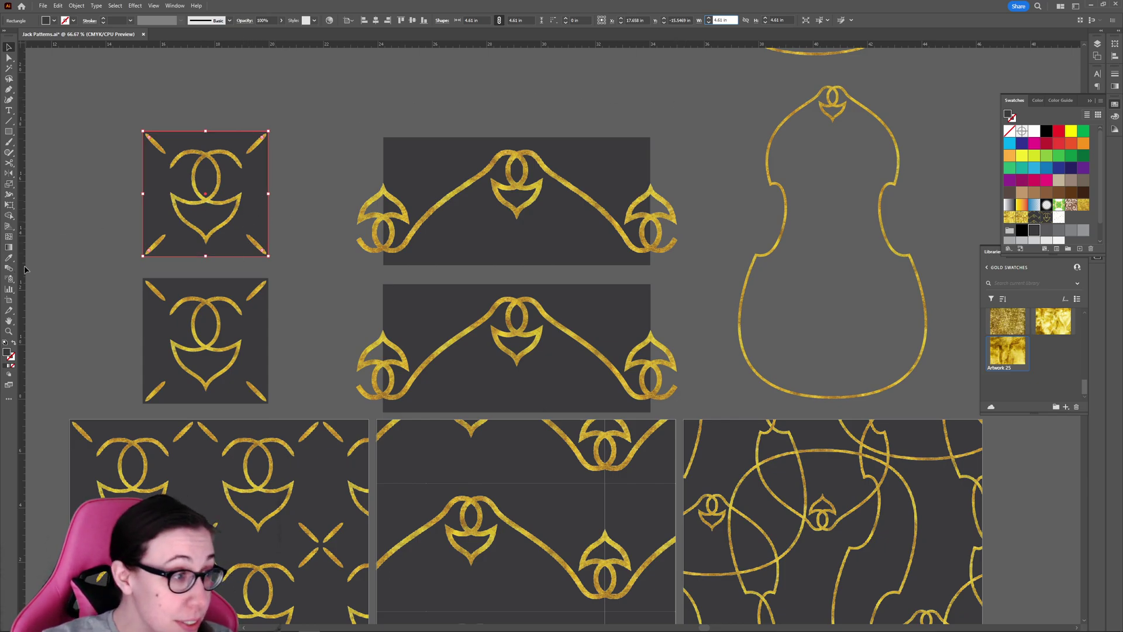
With the Artboard tool, zoom out and find the black bass outline.
click(10, 301)
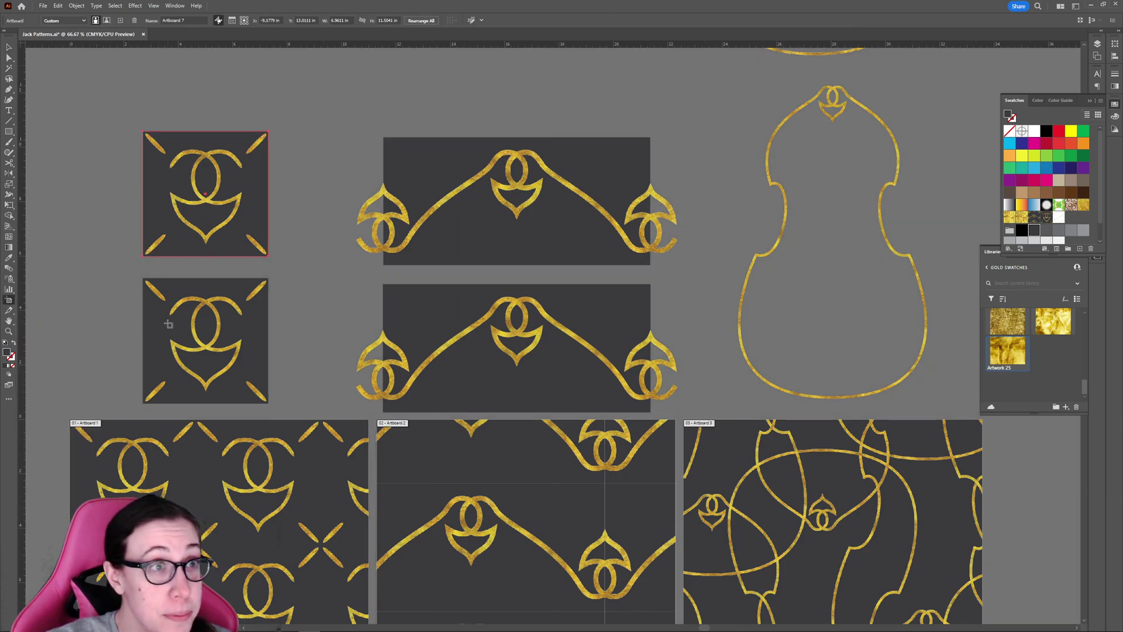
click(235, 131)
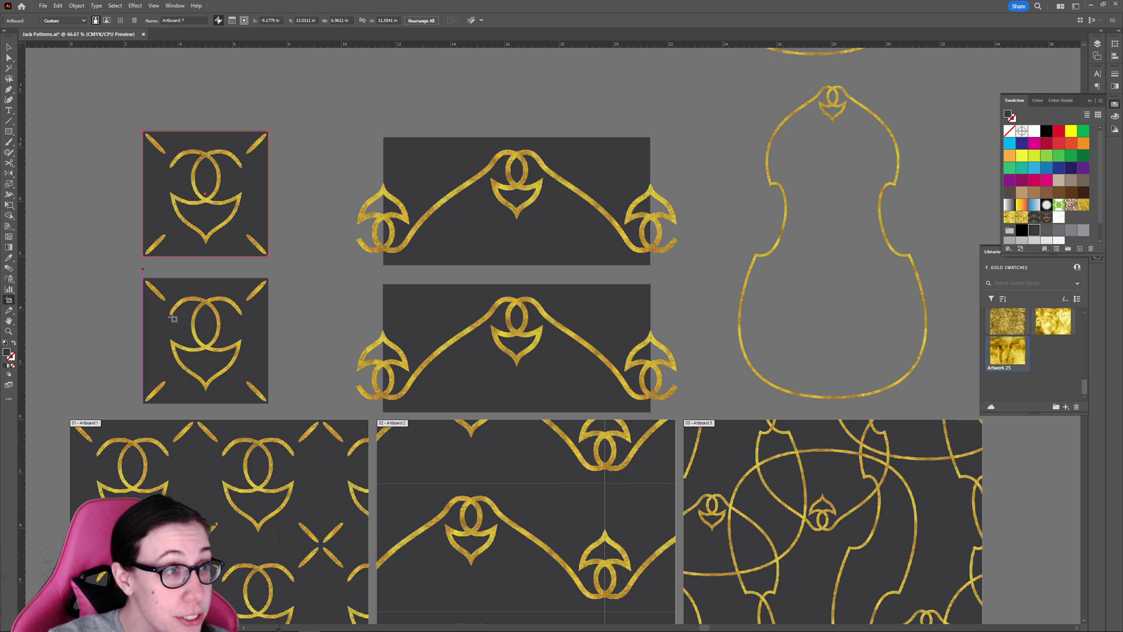
scroll(164, 362, left, 1)
scroll(163, 361, left, 3)
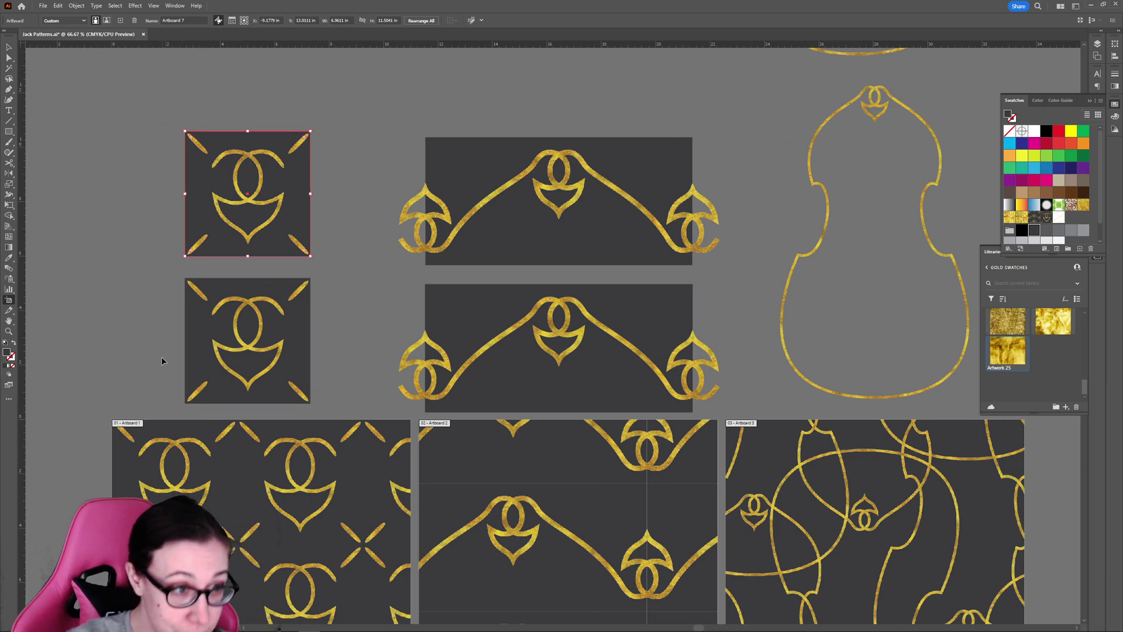
key(ctrl+minus)
key(ctrl+minus)
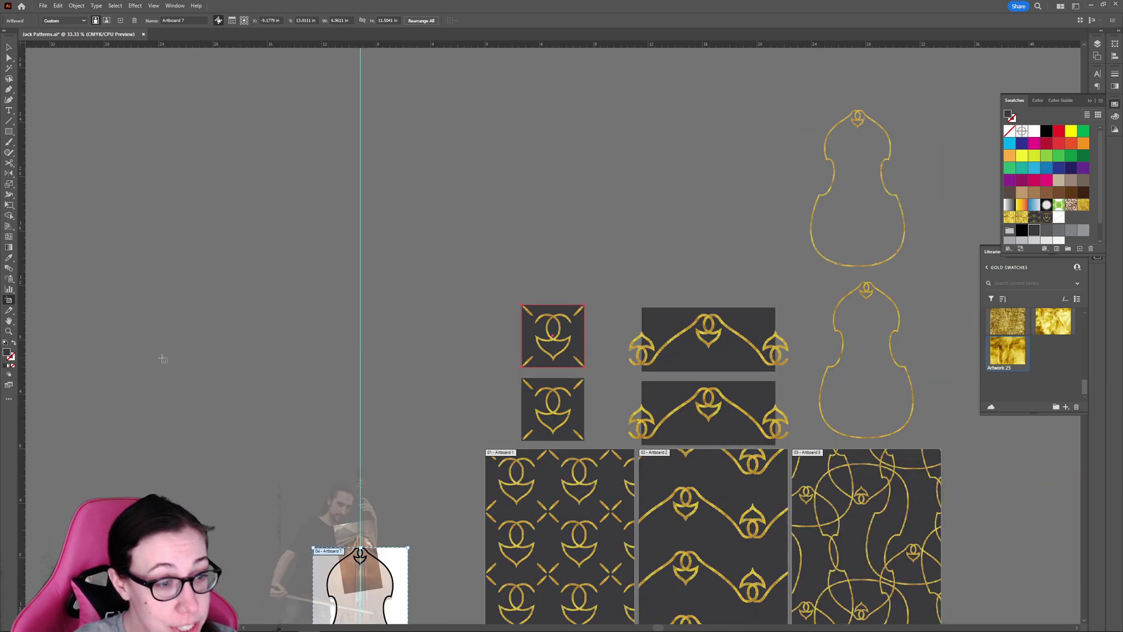
scroll(368, 431, down, 4)
scroll(369, 432, down, 5)
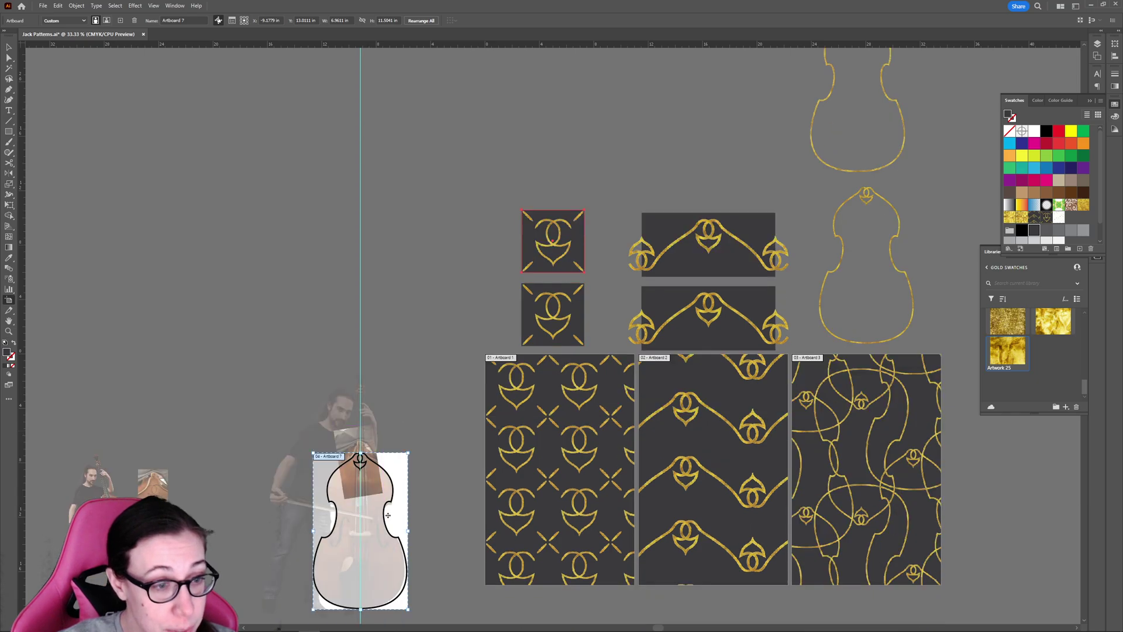
scroll(320, 491, down, 15)
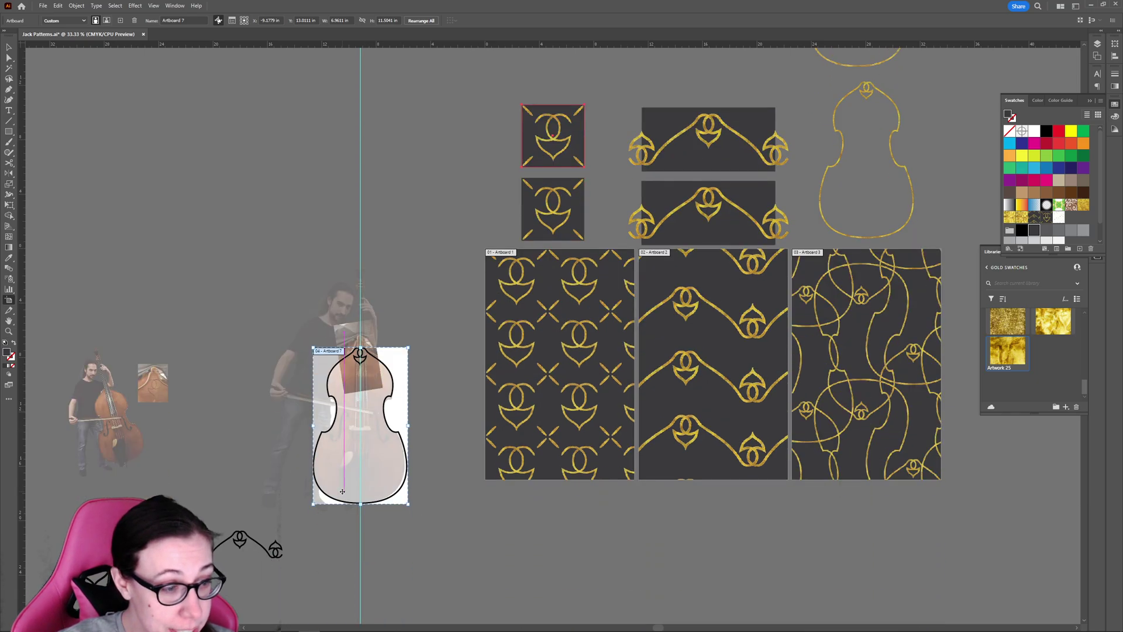
scroll(320, 492, down, 5)
scroll(172, 350, down, 10)
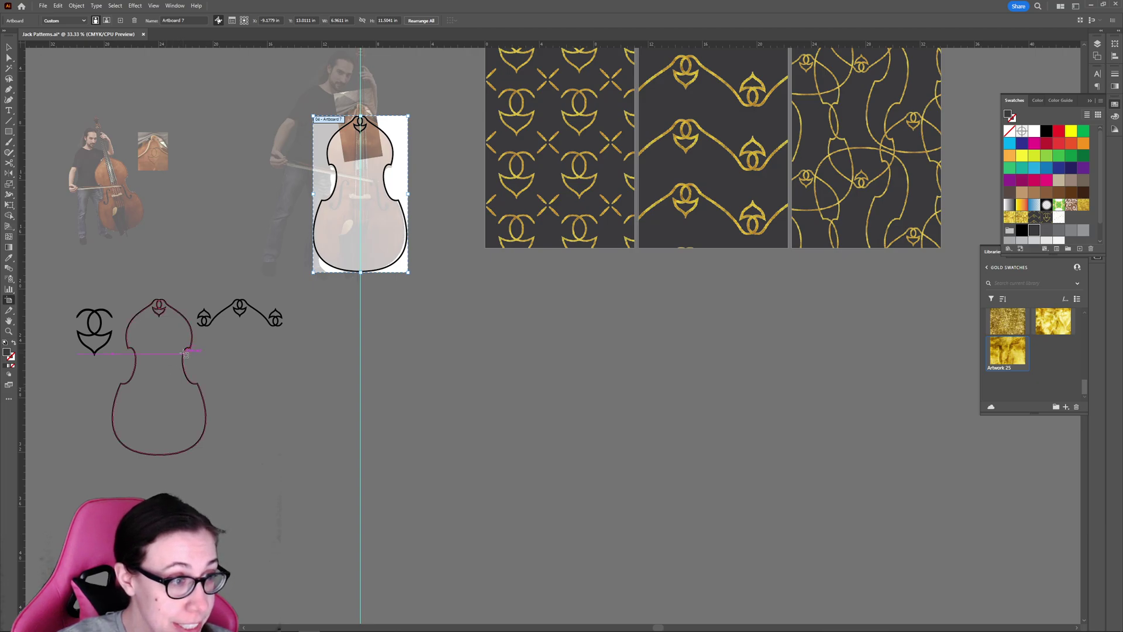
Make the black bass outline into Artboard 10, then zoom back in on the square tile.
click(185, 354)
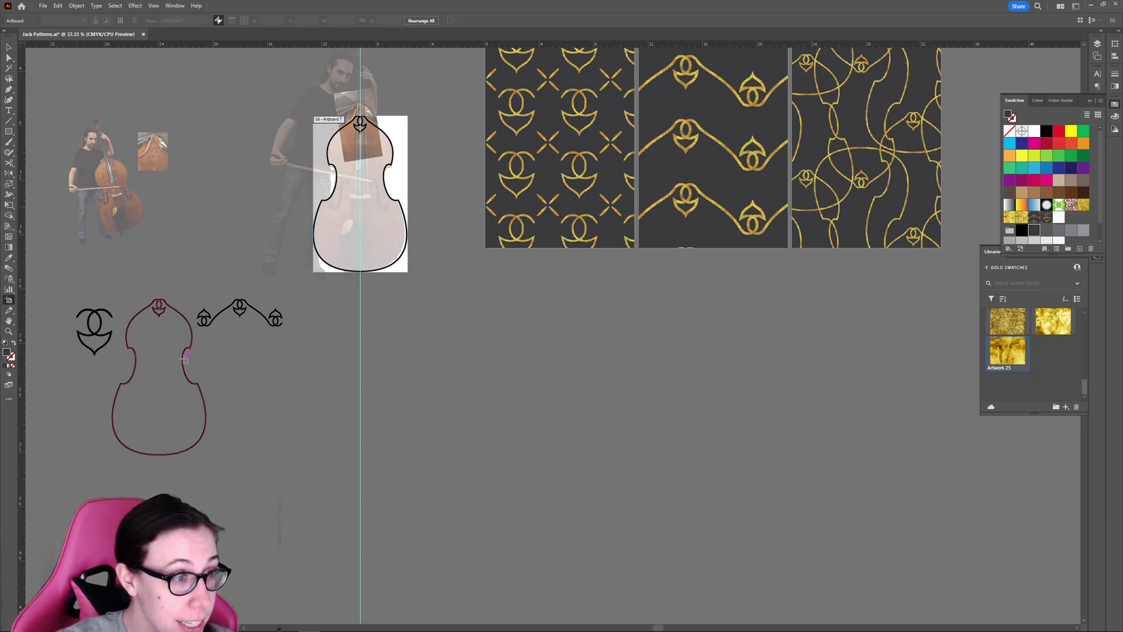
click(184, 358)
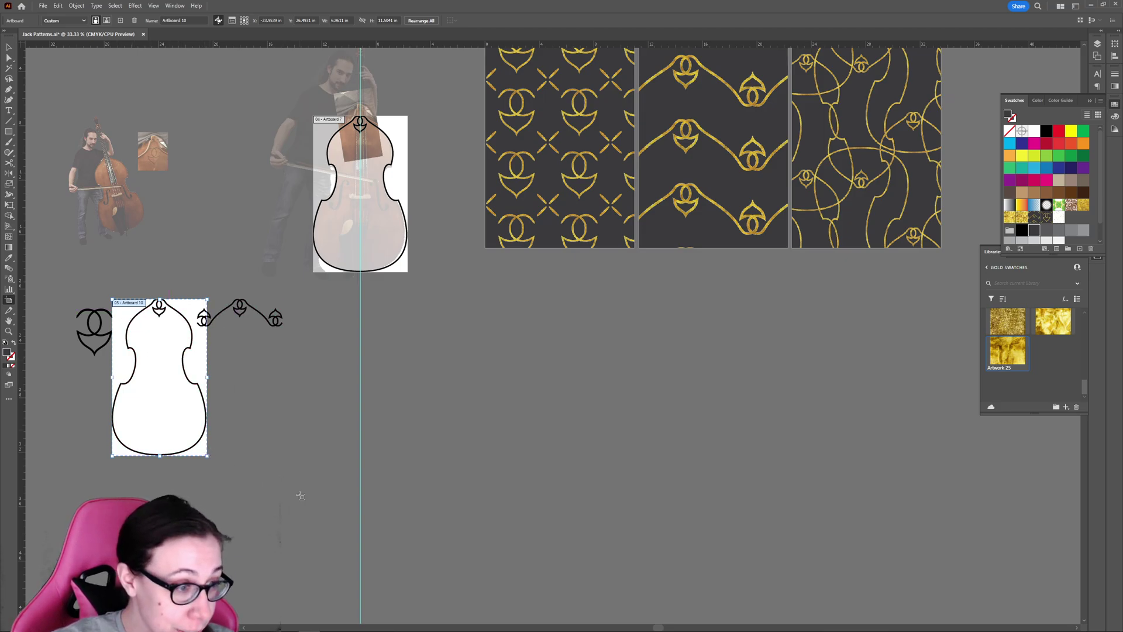
scroll(300, 495, up, 2)
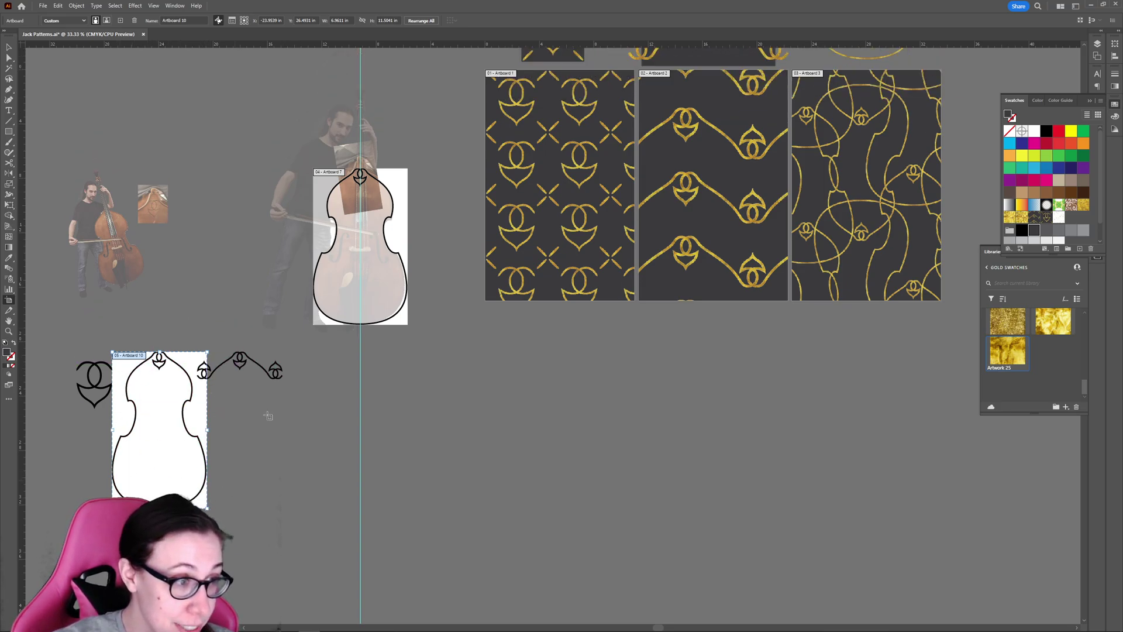
scroll(524, 452, up, 8)
key(ctrl)
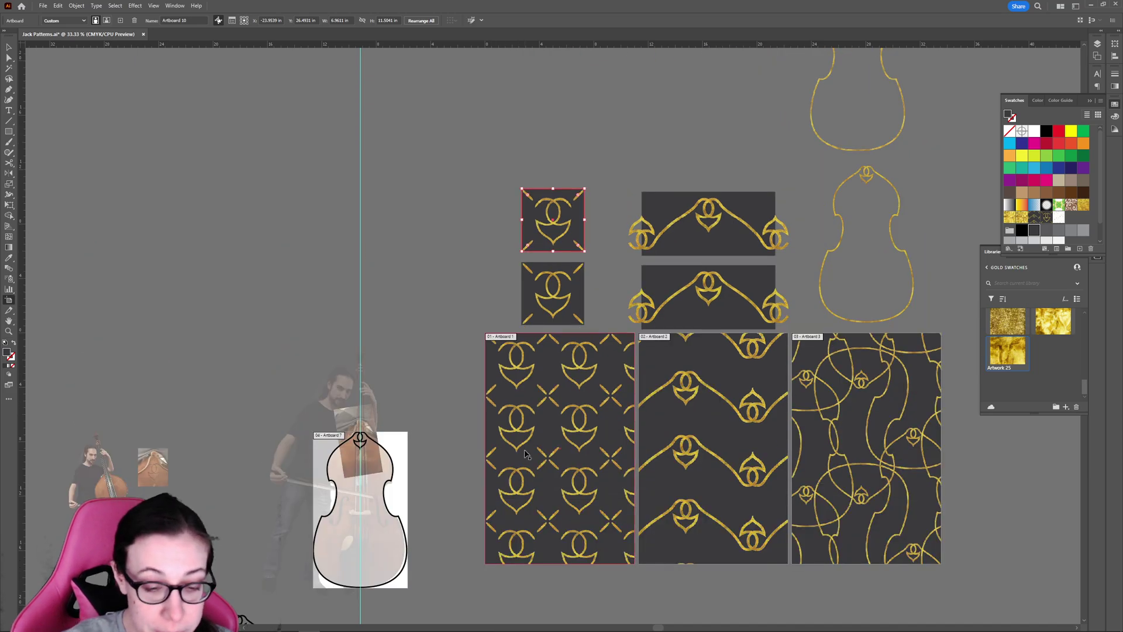
key(ctrl+equal)
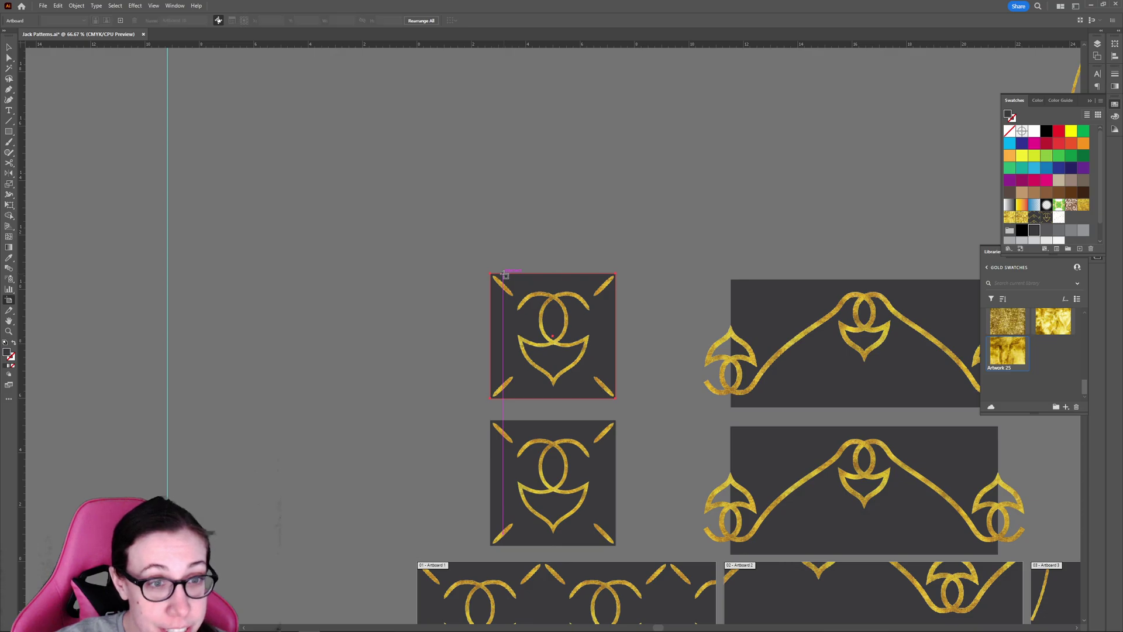
drag(504, 274, 505, 285)
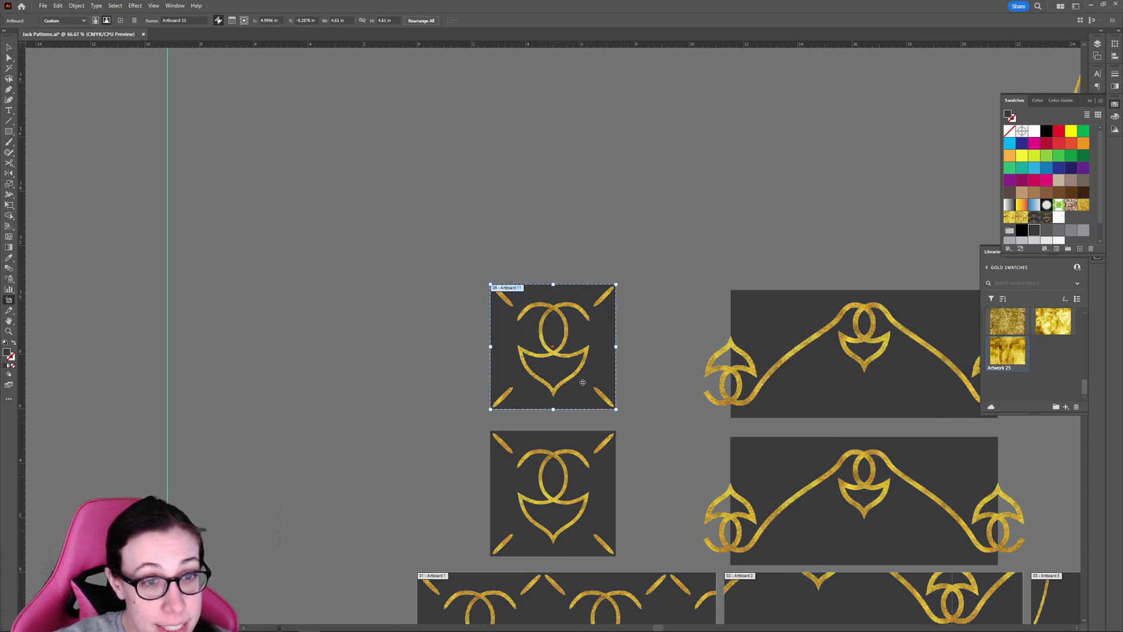
scroll(613, 392, right, 5)
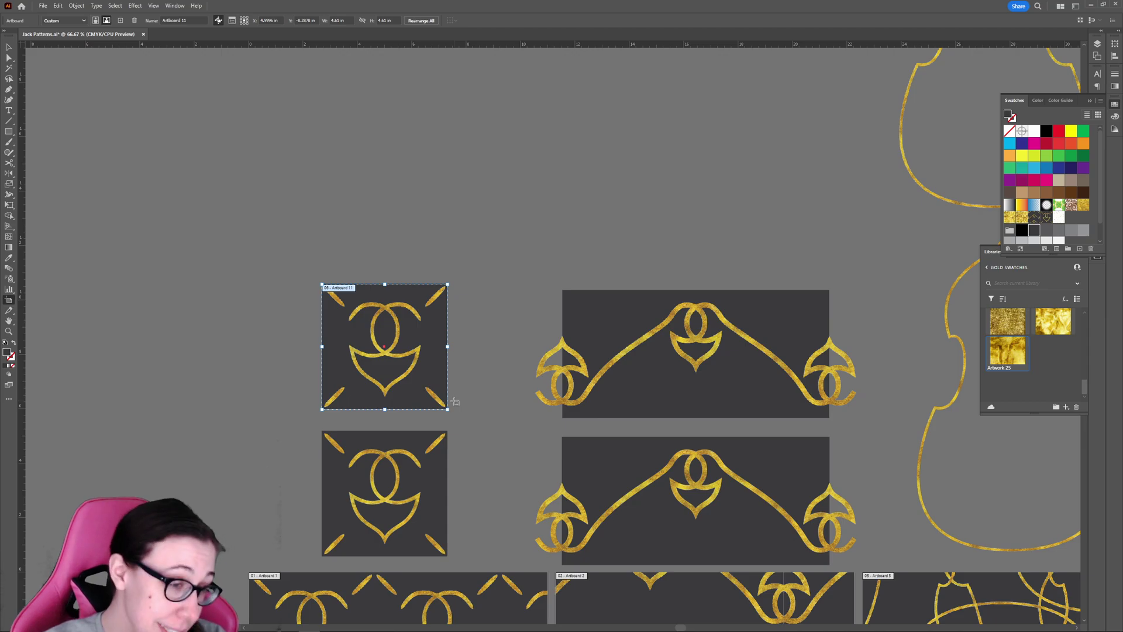
scroll(426, 371, right, 1)
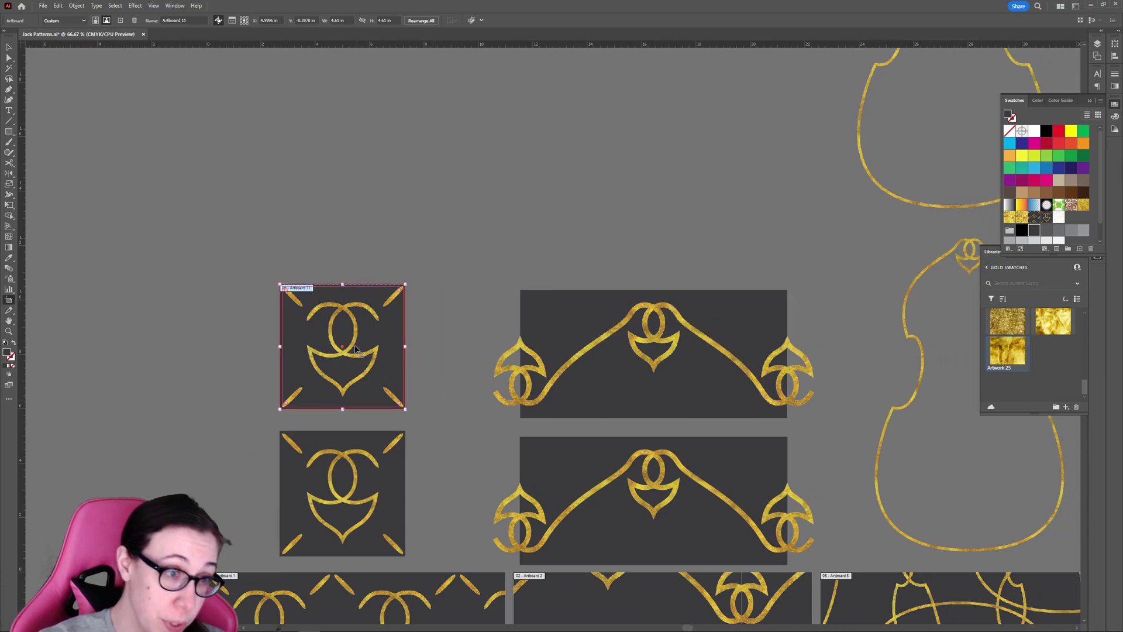
scroll(355, 350, right, 2)
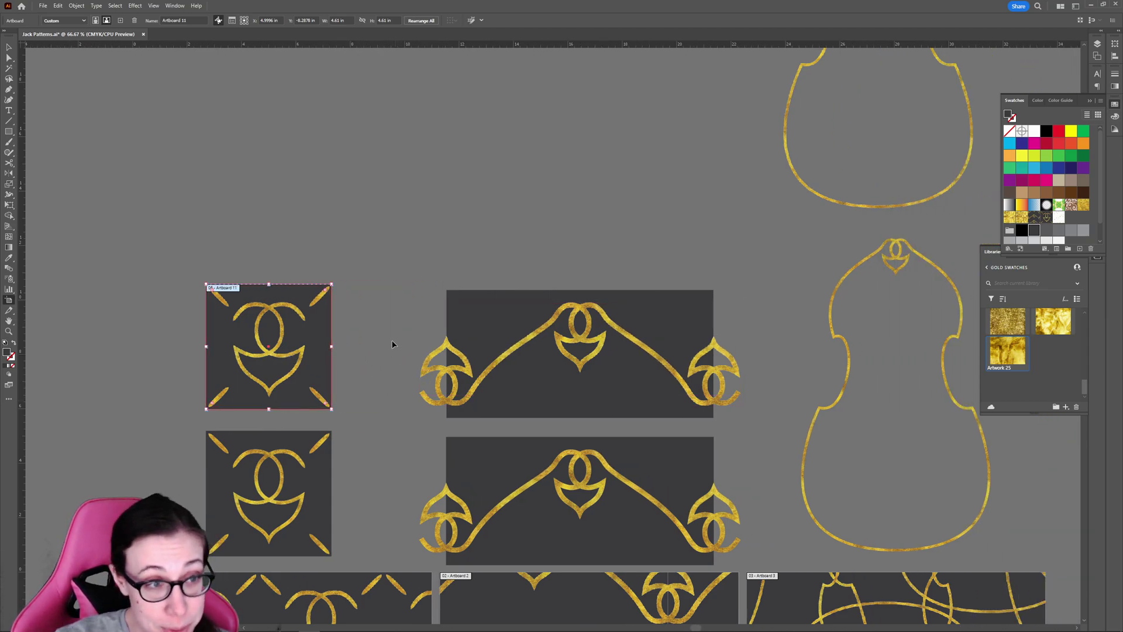
scroll(390, 346, right, 1)
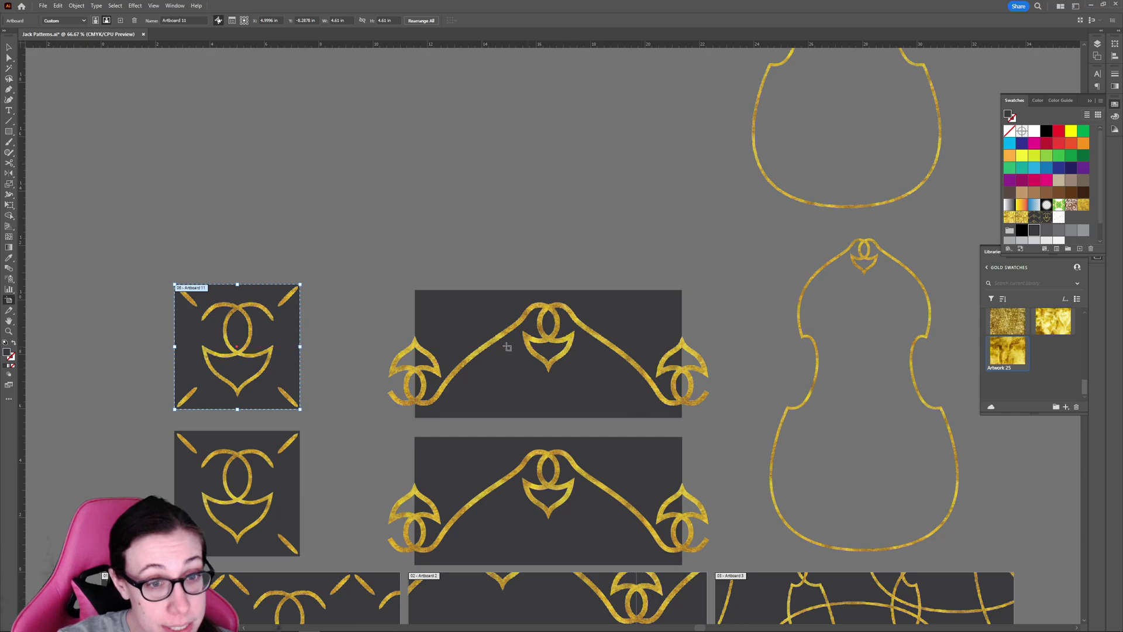
Give the banner's empty frame rectangle the dark fill and leave only that rectangle selected.
key(v)
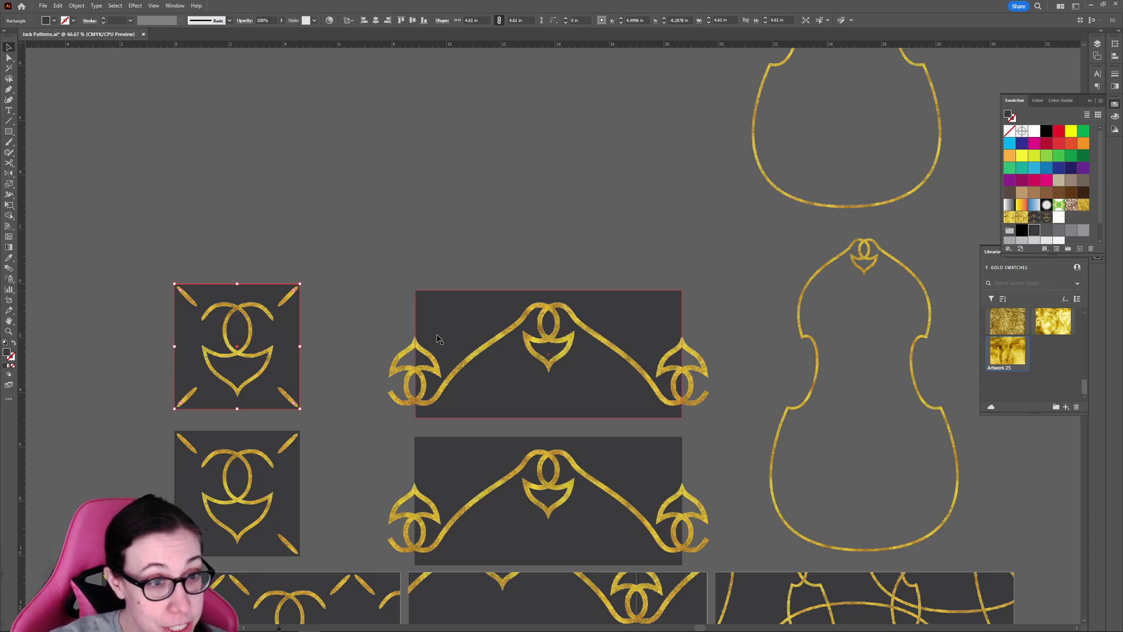
drag(446, 307, 450, 319)
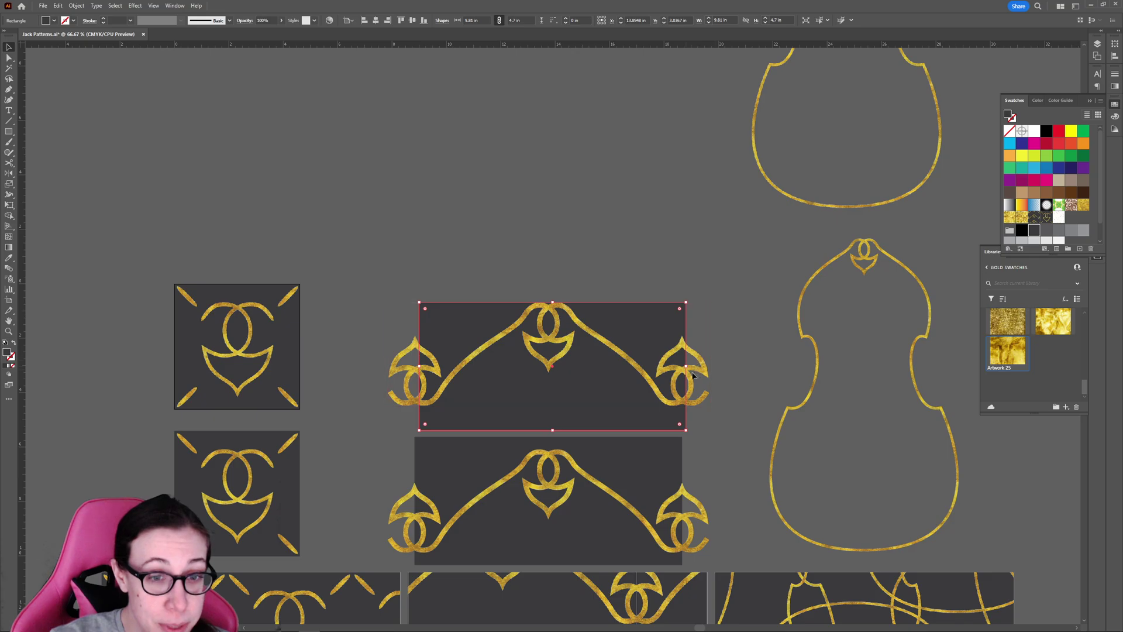
click(454, 297)
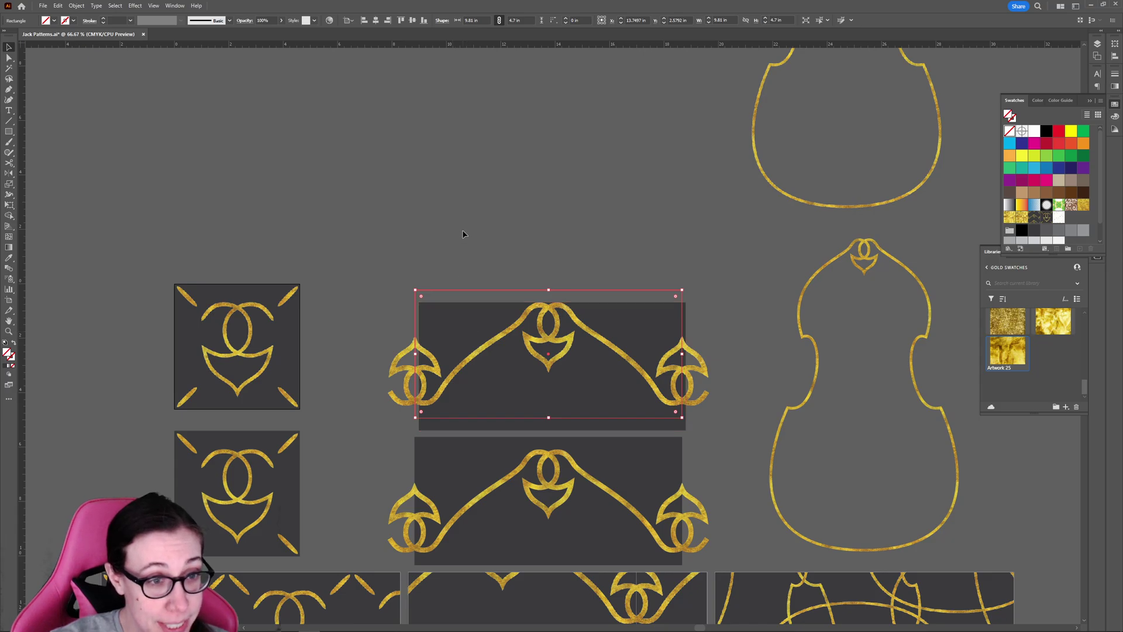
key(ctrl+z)
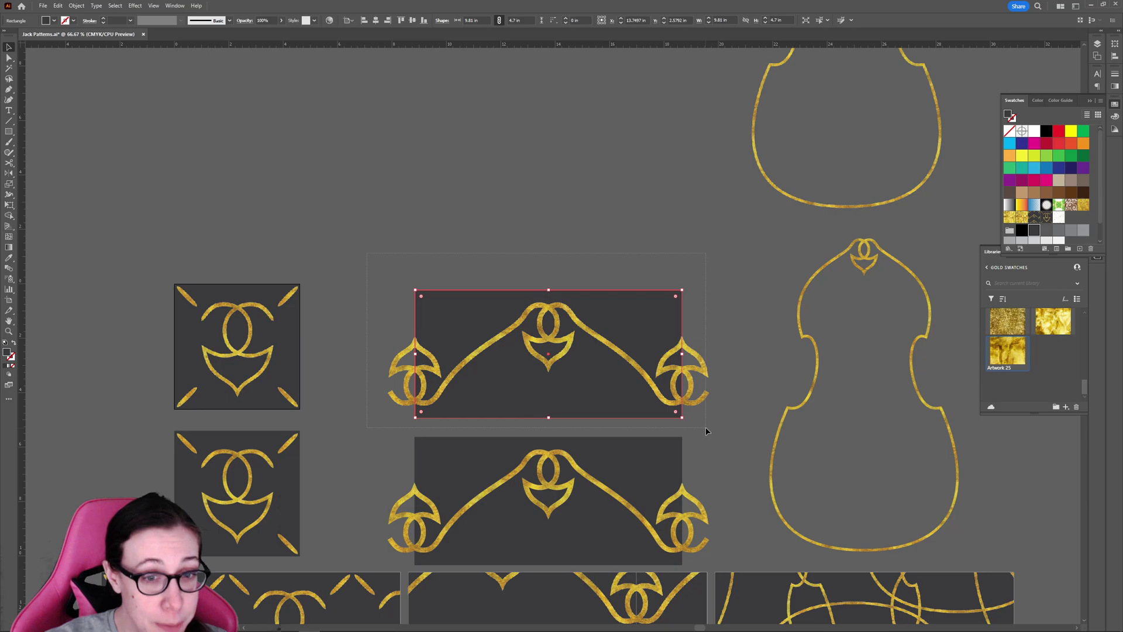
drag(725, 428, 416, 300)
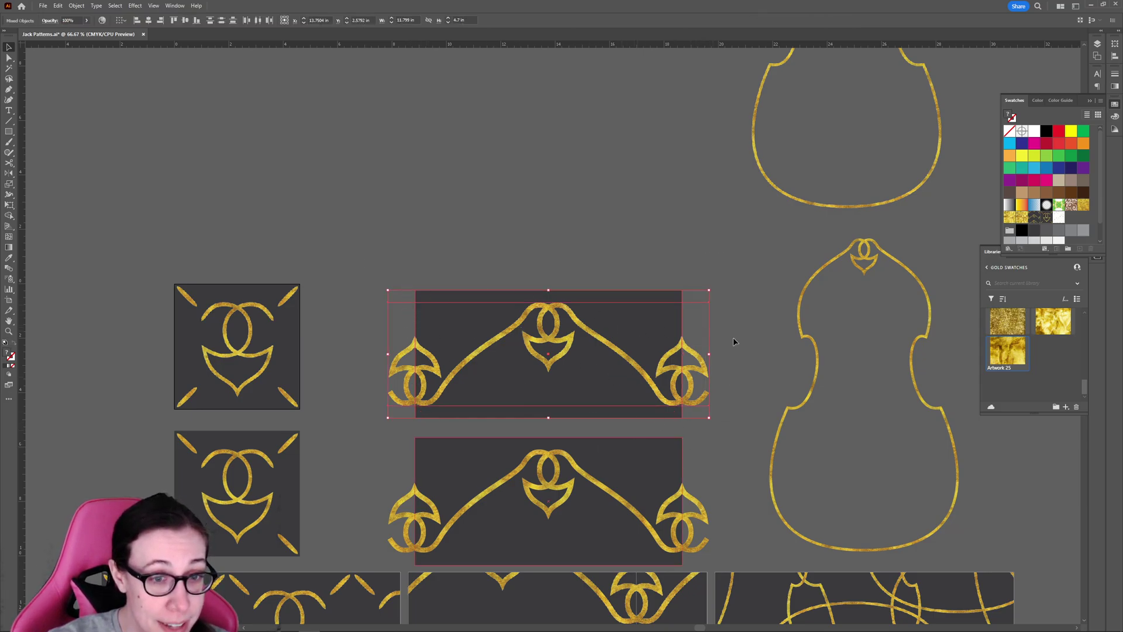
scroll(620, 388, down, 1)
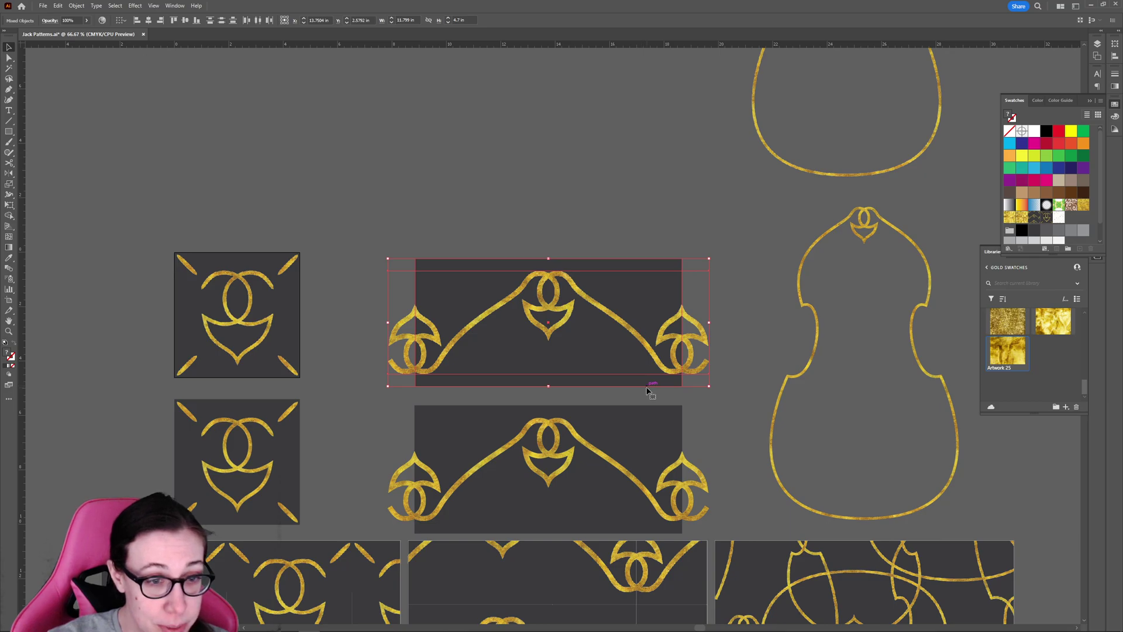
click(501, 200)
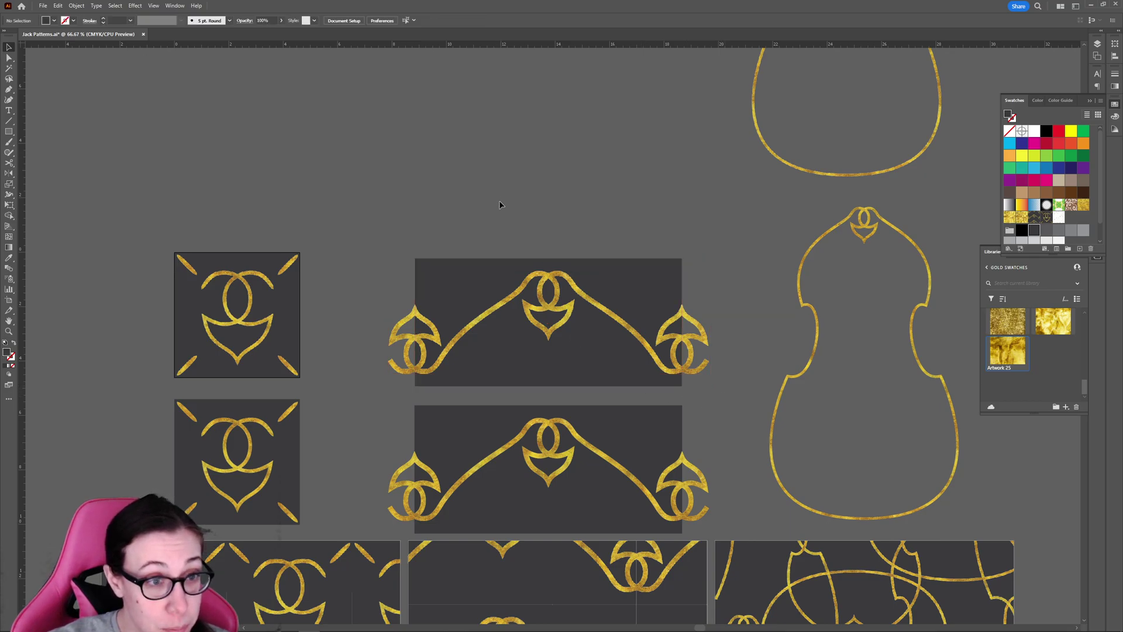
click(458, 267)
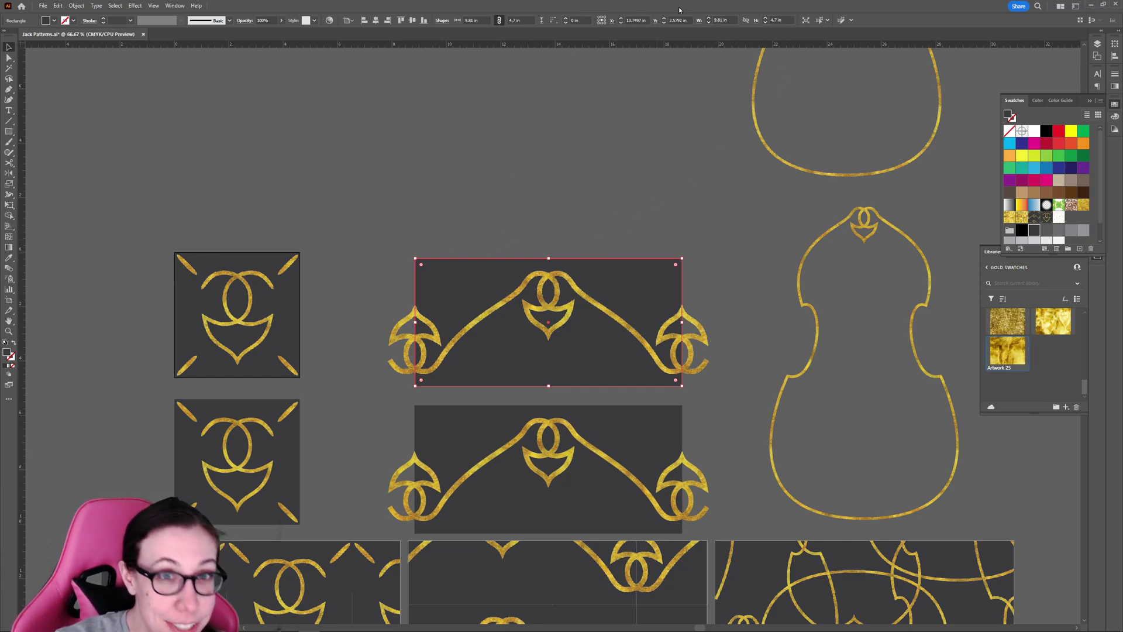
Convert the upper dark banner rectangle into Artboard 12, then return to the Selection tool.
click(473, 246)
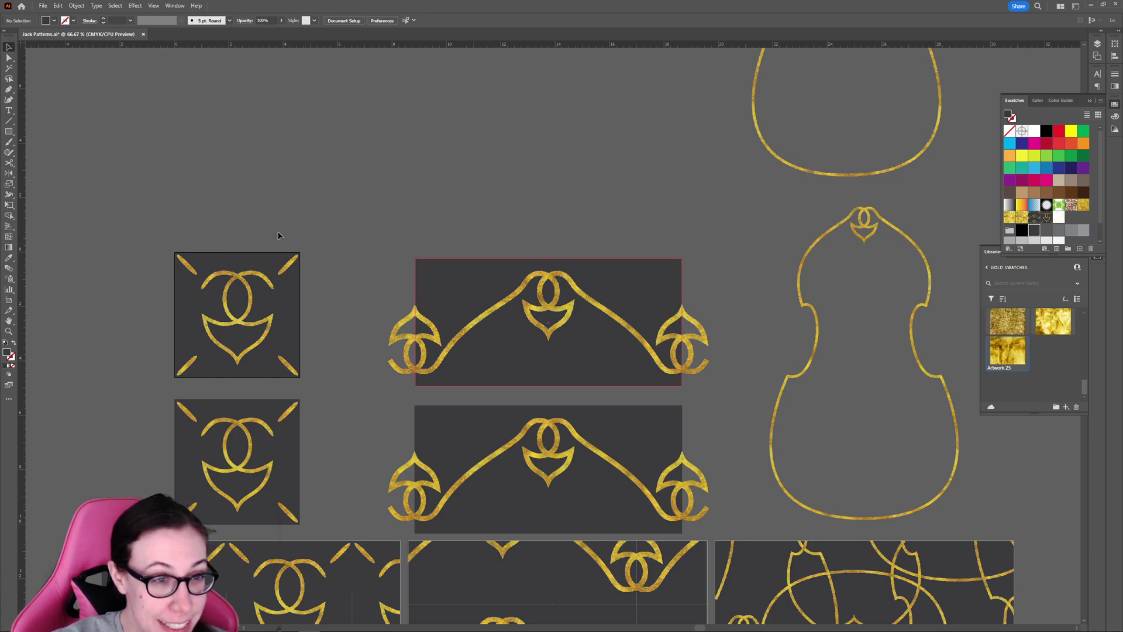
click(9, 303)
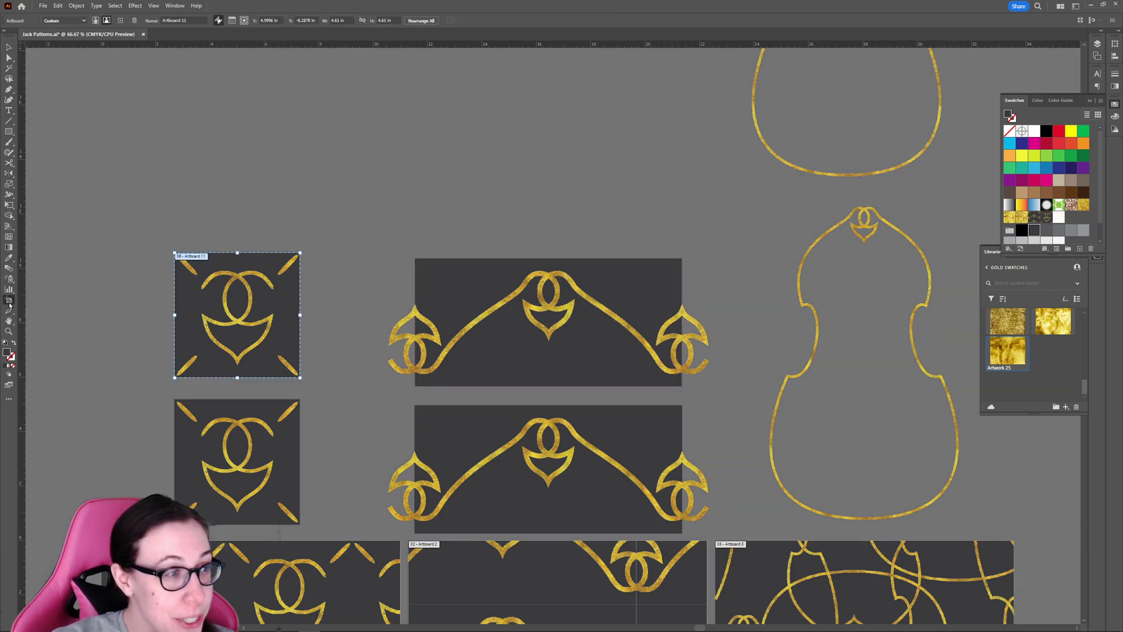
click(425, 261)
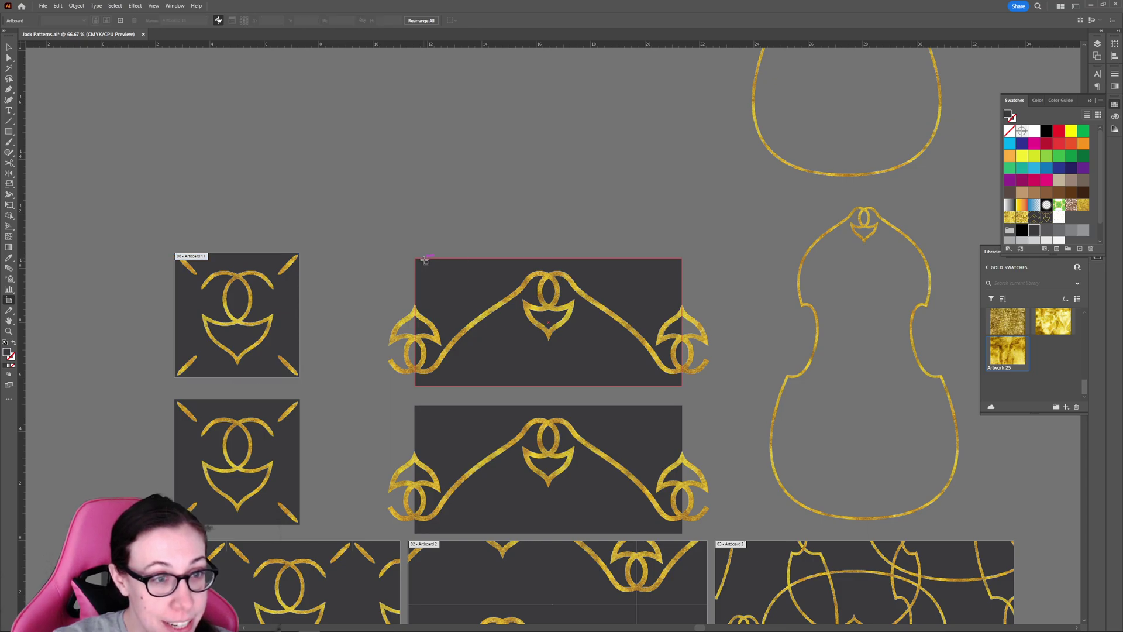
click(426, 261)
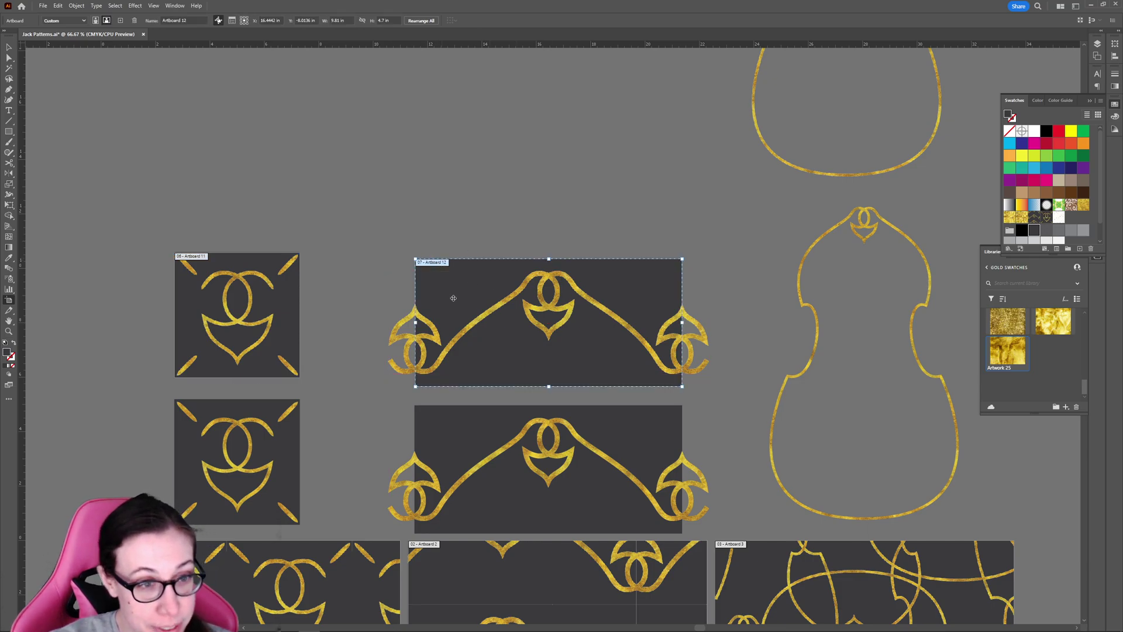
scroll(287, 284, right, 2)
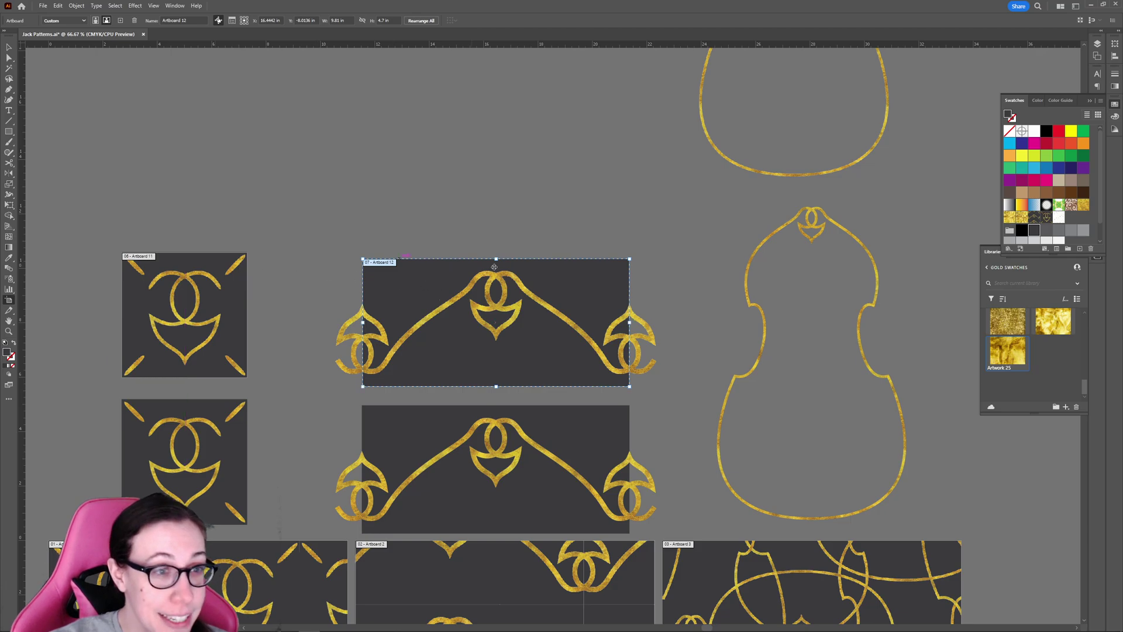
scroll(544, 284, right, 2)
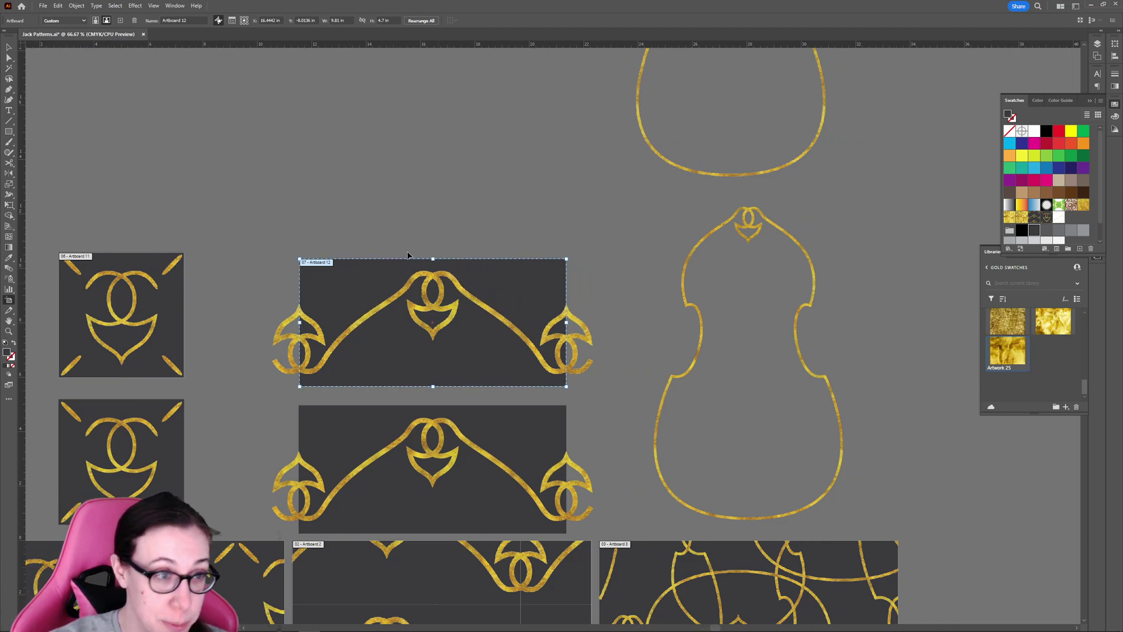
click(8, 47)
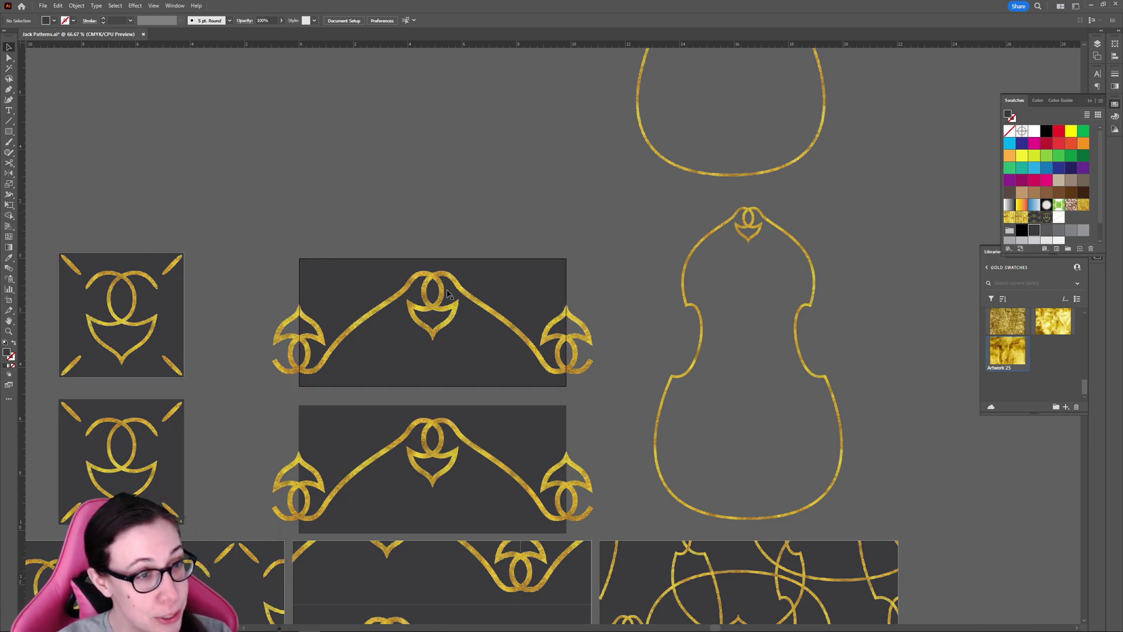
Make a new pattern from the upper violin image.
scroll(781, 313, right, 3)
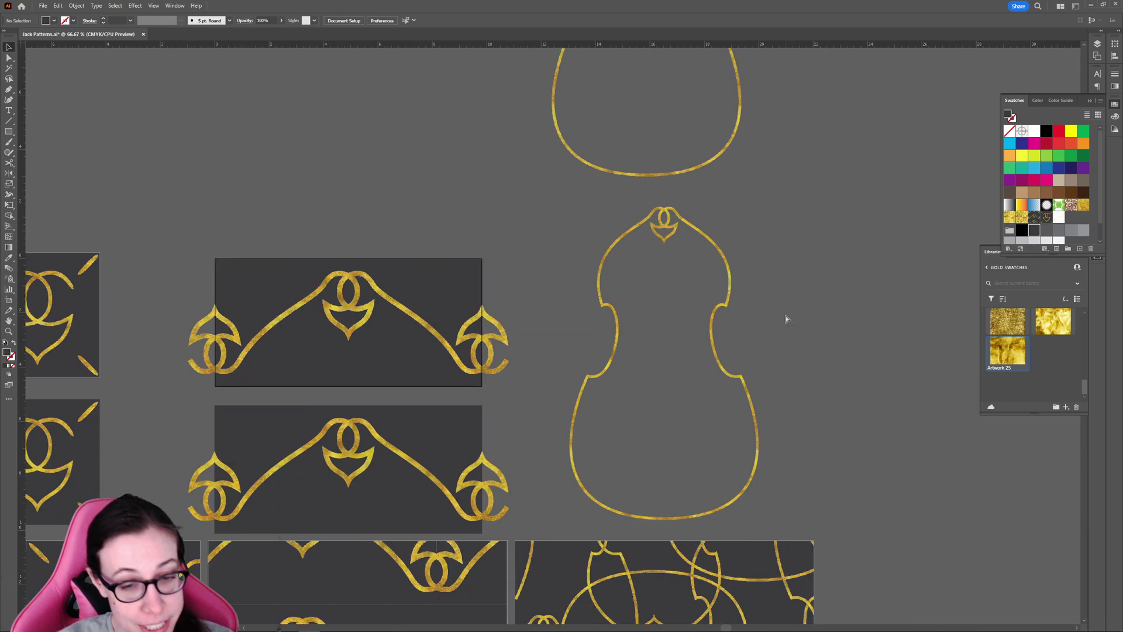
scroll(784, 316, right, 6)
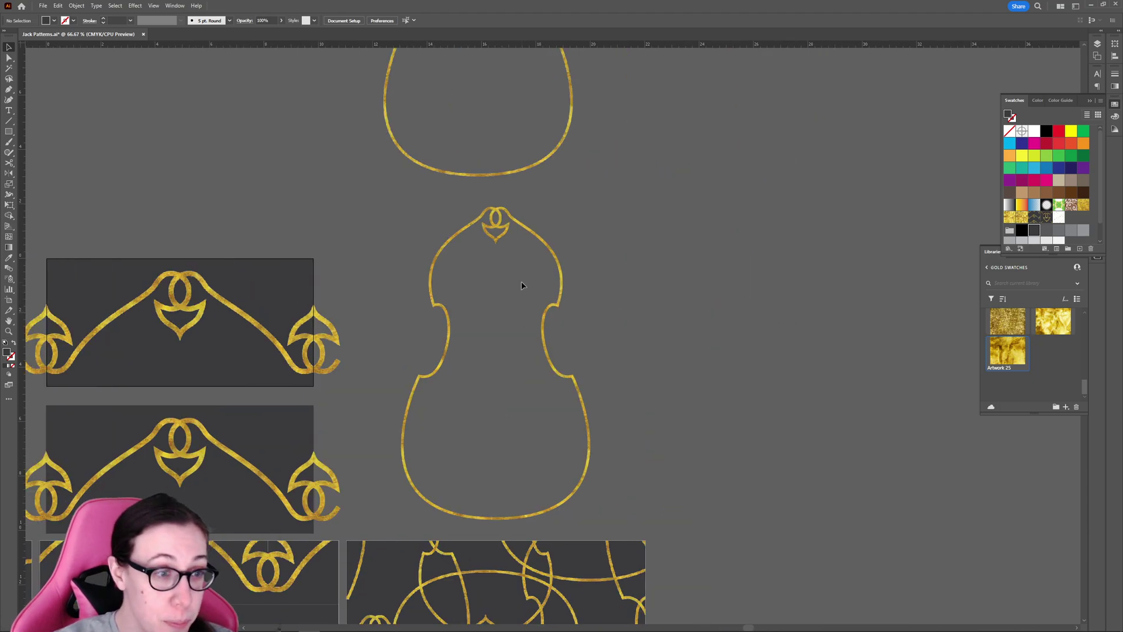
click(560, 287)
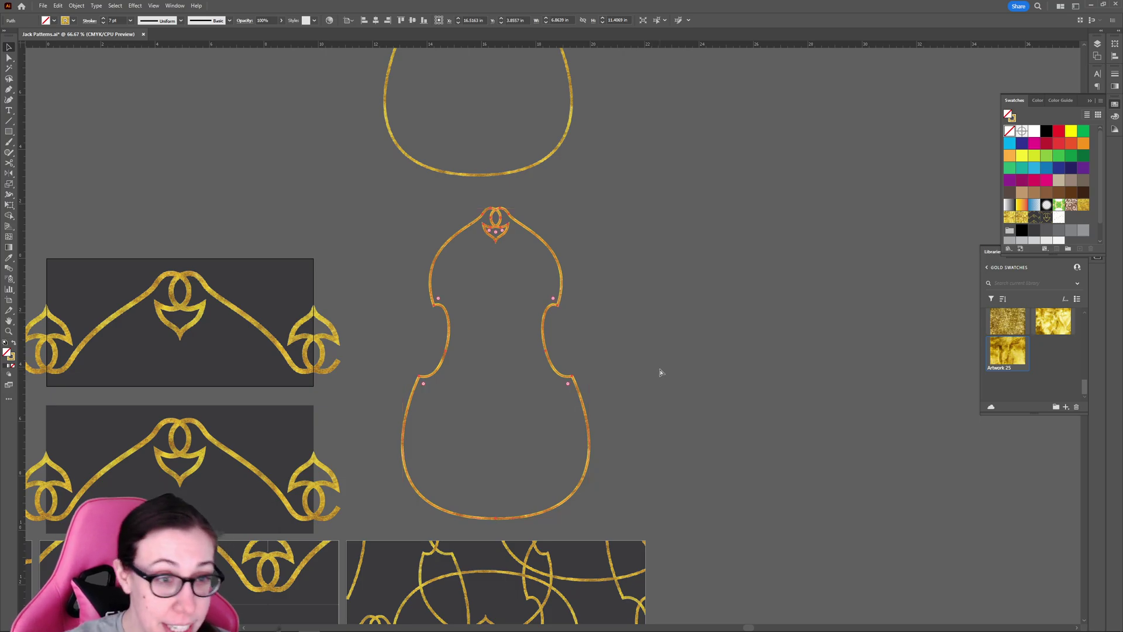
click(515, 175)
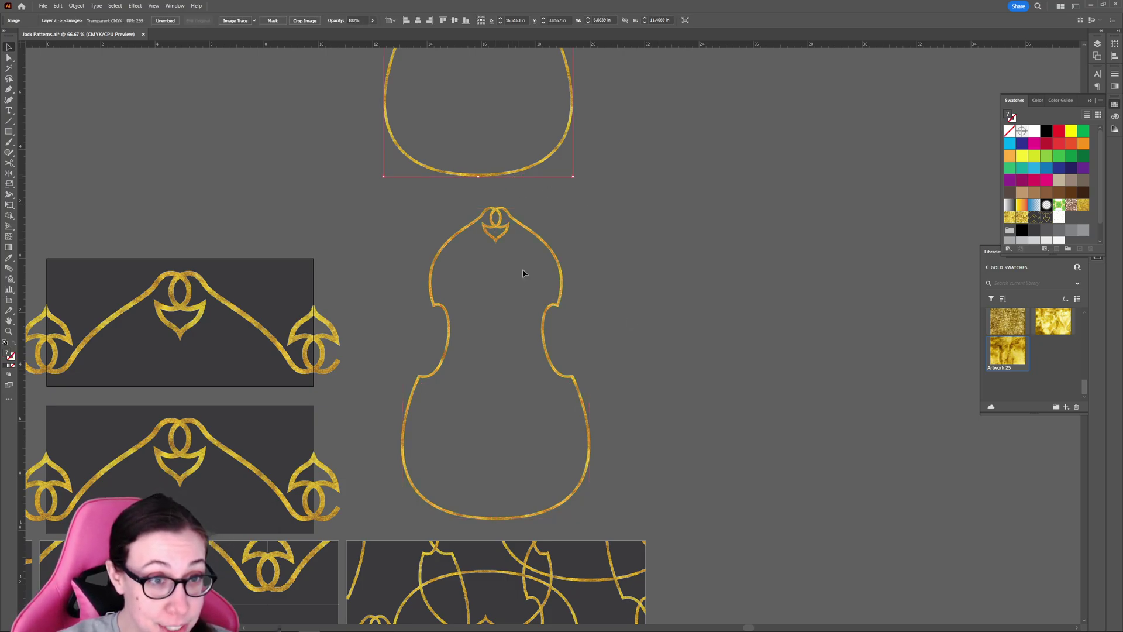
click(80, 6)
mouse_move(137, 246)
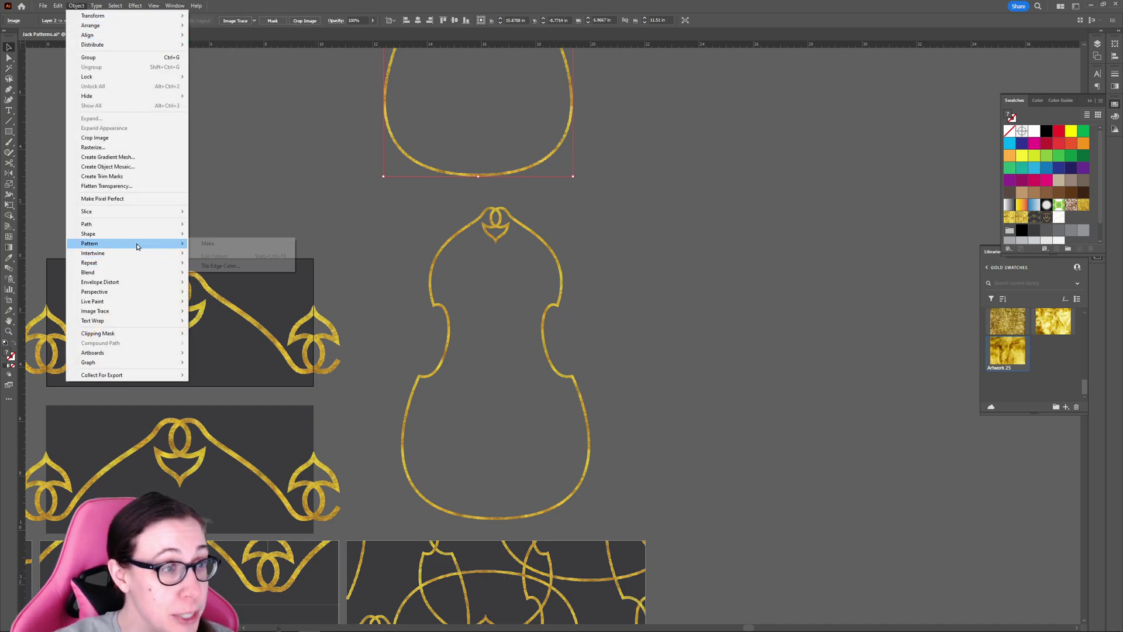
click(220, 243)
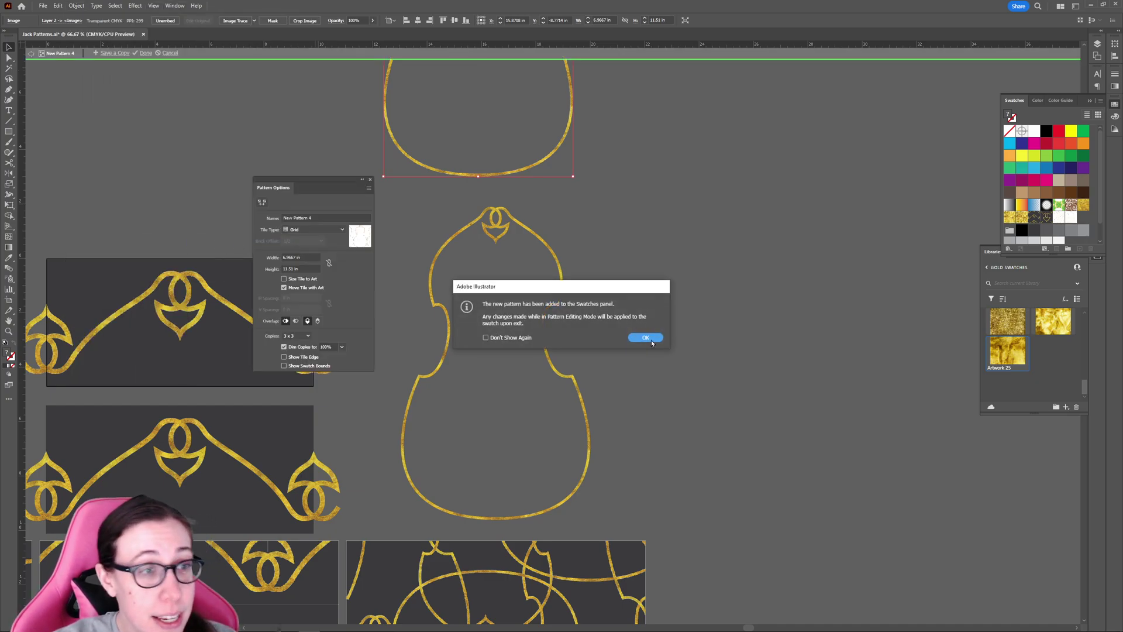
click(651, 339)
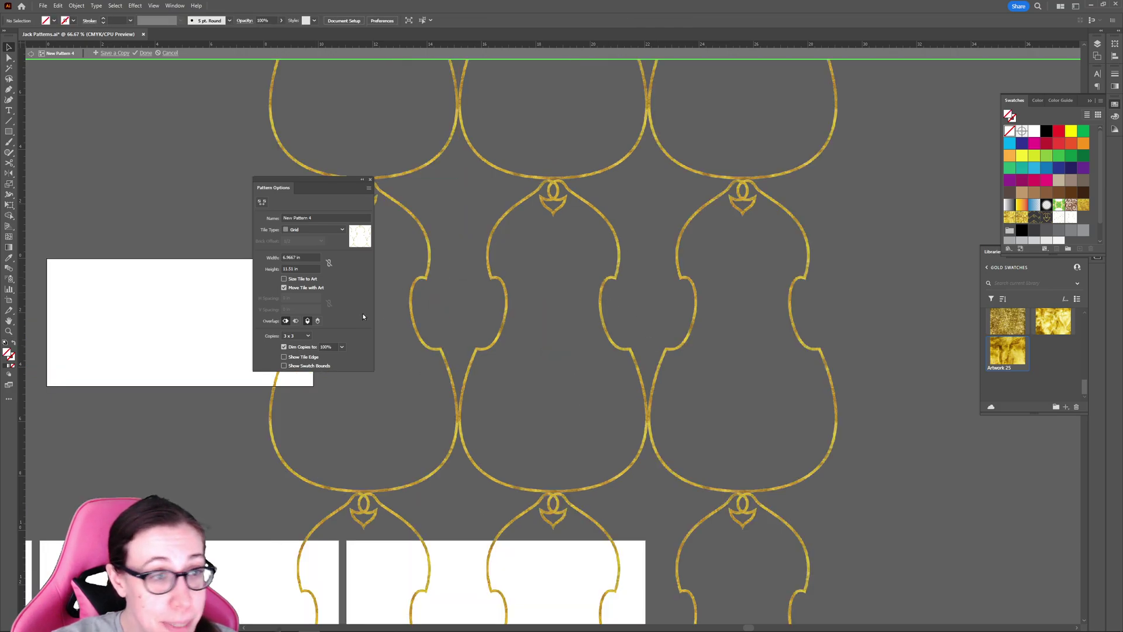
Set the pattern tile to 8.5 in wide and 9.125 in tall.
triple_click(312, 258)
text(8.5)
key(Return)
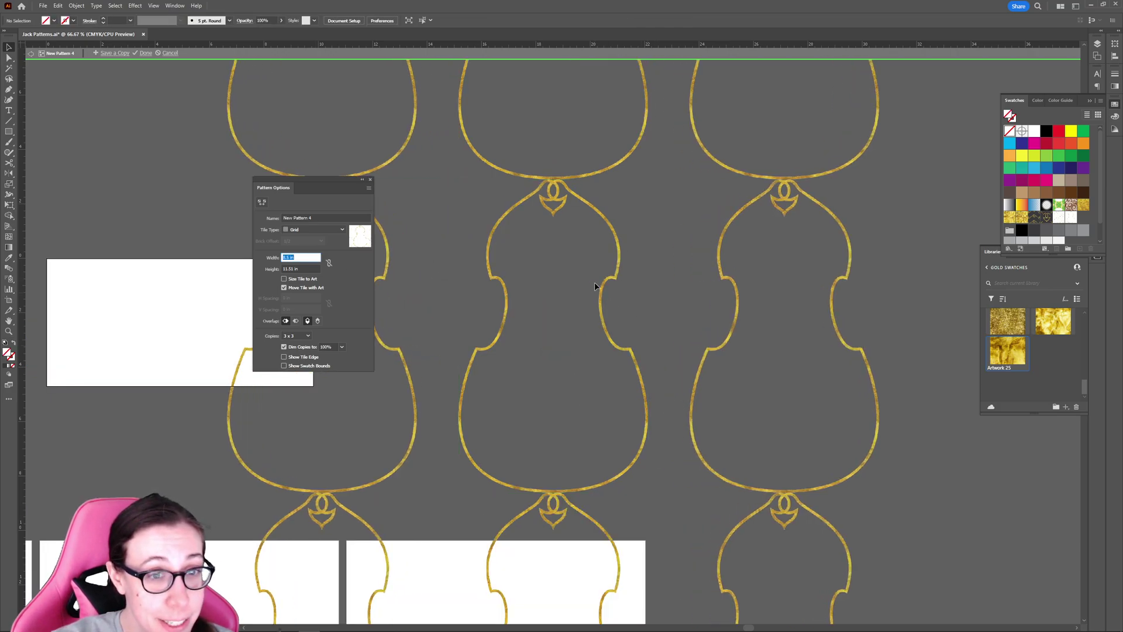
key(Tab)
text(9.125)
key(Return)
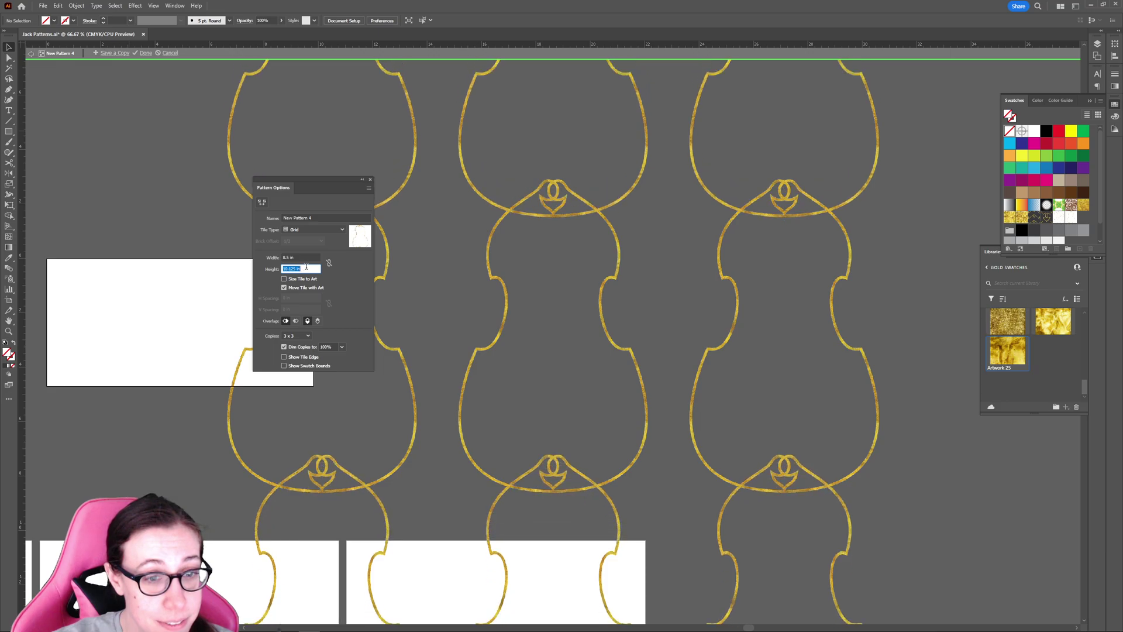
Shift and rotate the centre tile artwork 180°, then cancel the pattern edit.
click(609, 327)
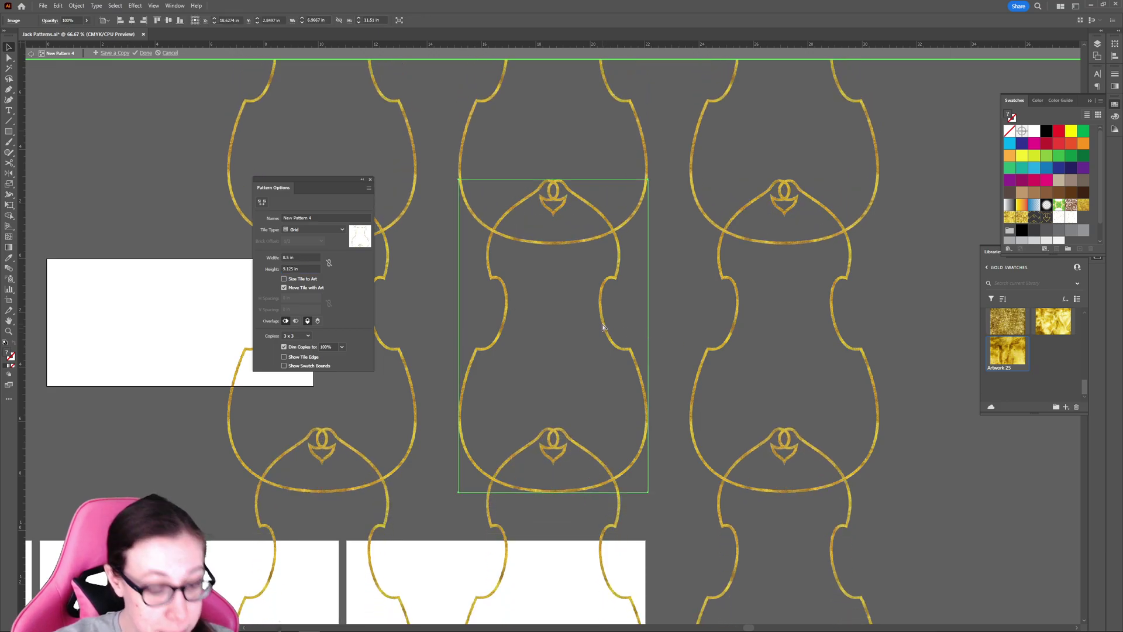
drag(604, 329, 691, 285)
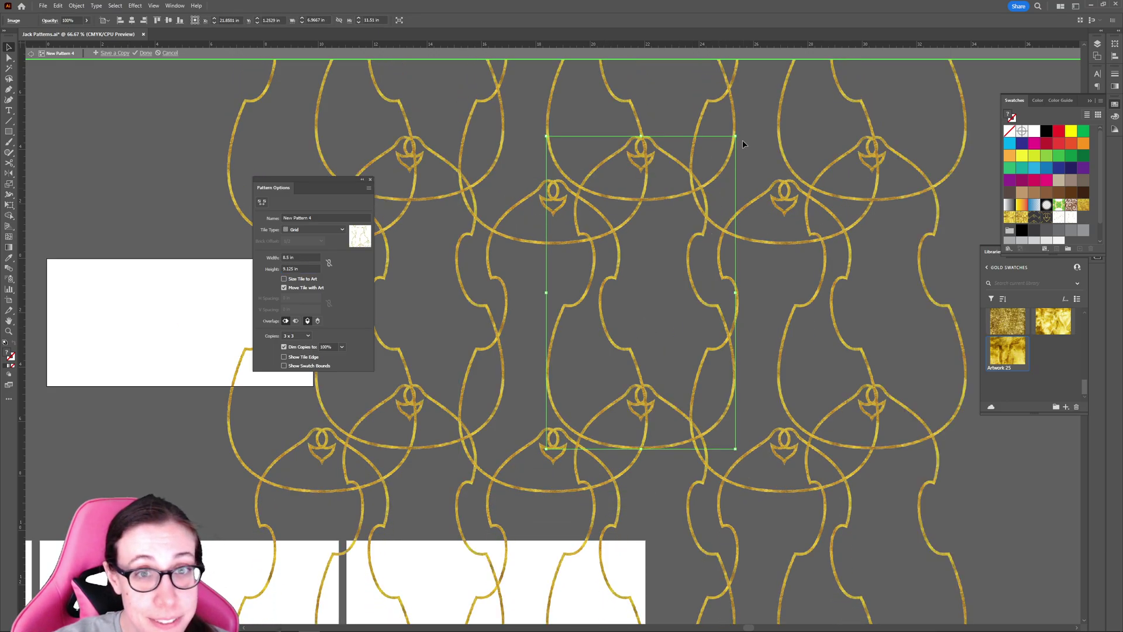
drag(739, 135, 588, 414)
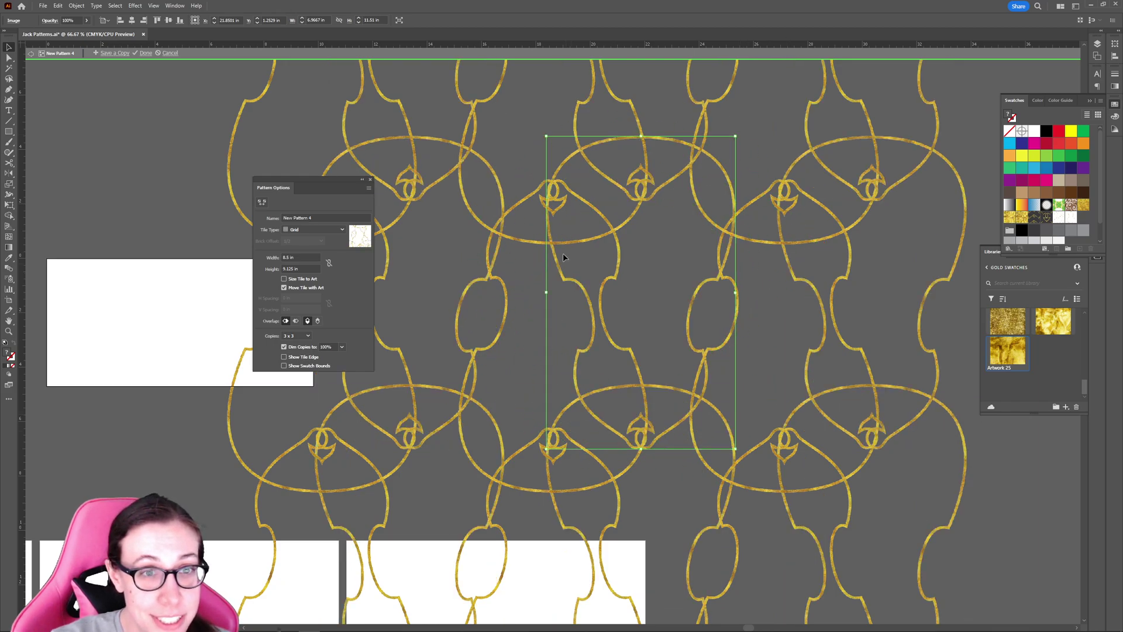
click(169, 53)
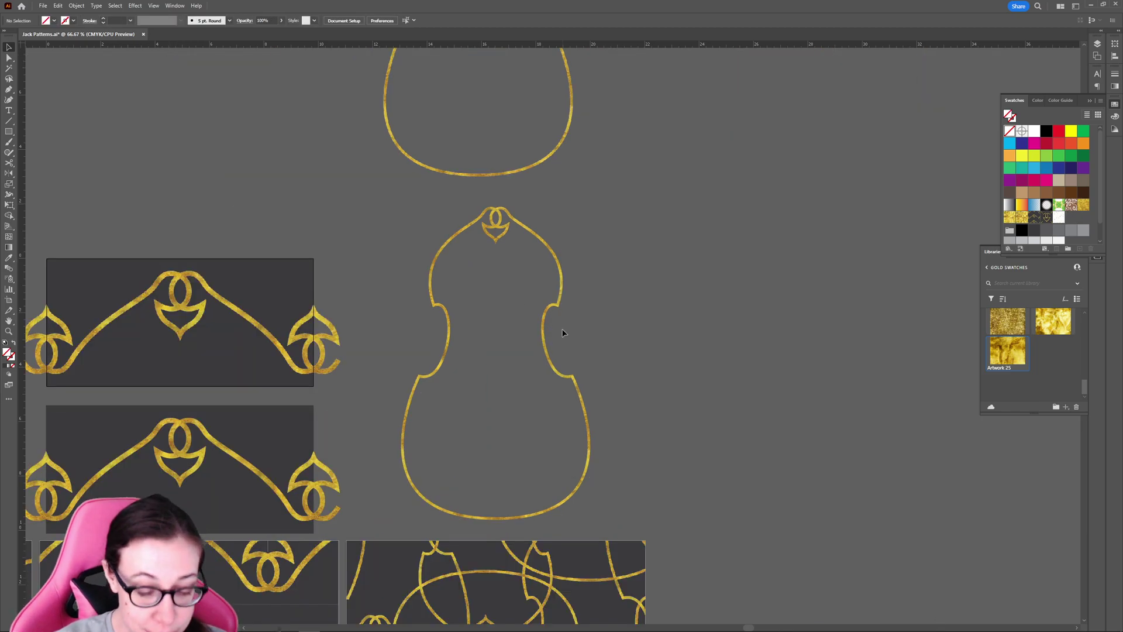
Move the gold pattern aside and snap the dark rectangle beside the other panels.
scroll(563, 332, down, 2)
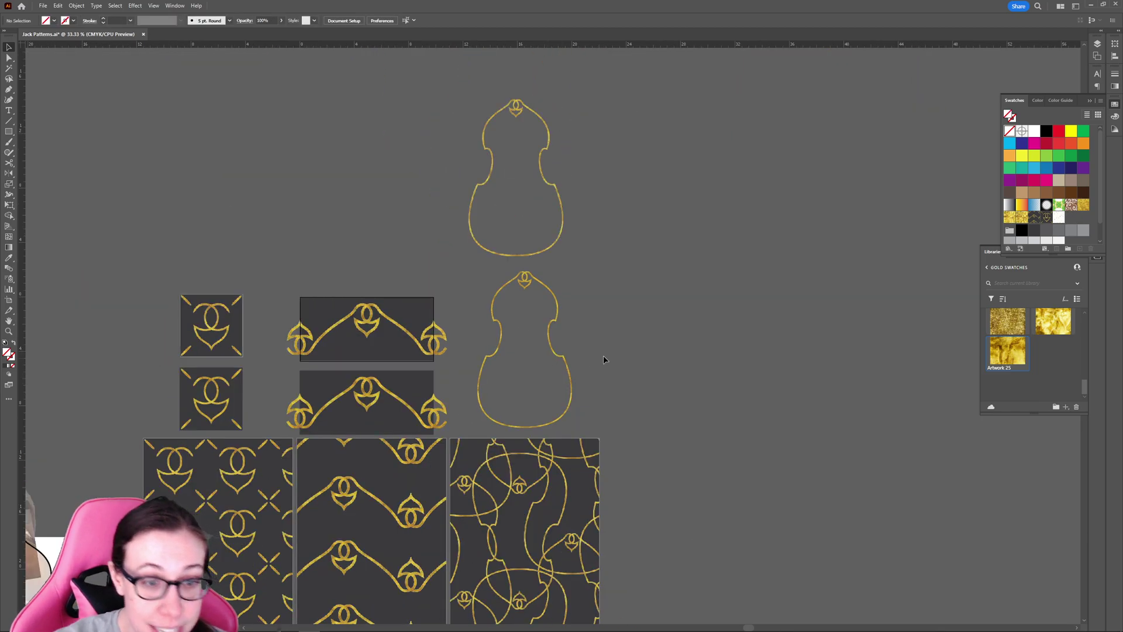
scroll(603, 356, down, 2)
scroll(637, 408, down, 1)
drag(621, 436, 721, 480)
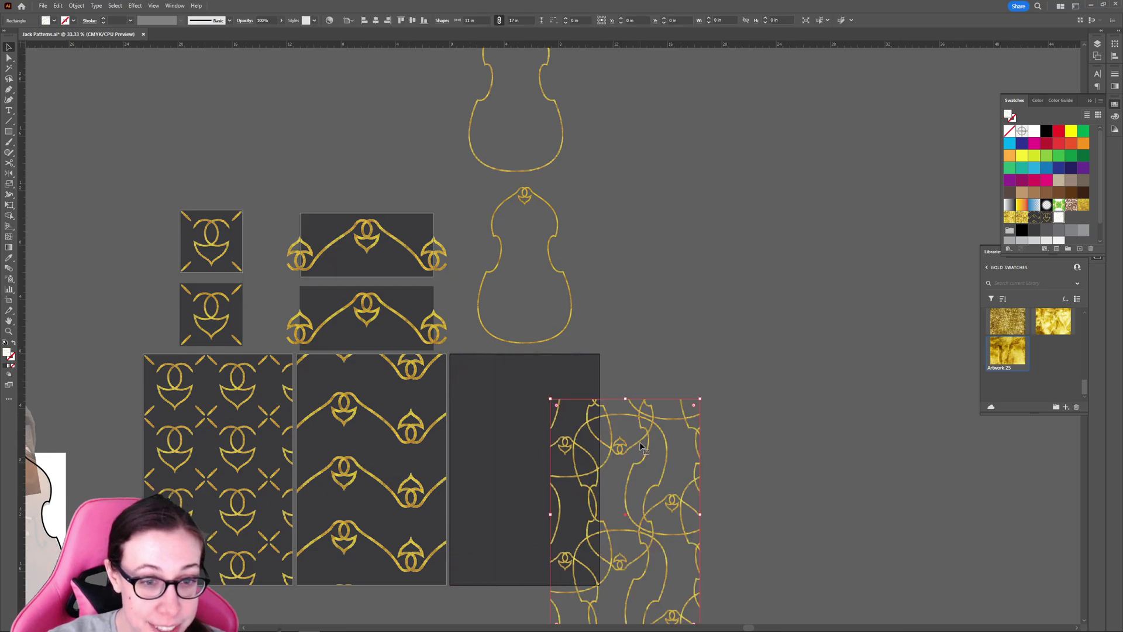
scroll(744, 424, down, 2)
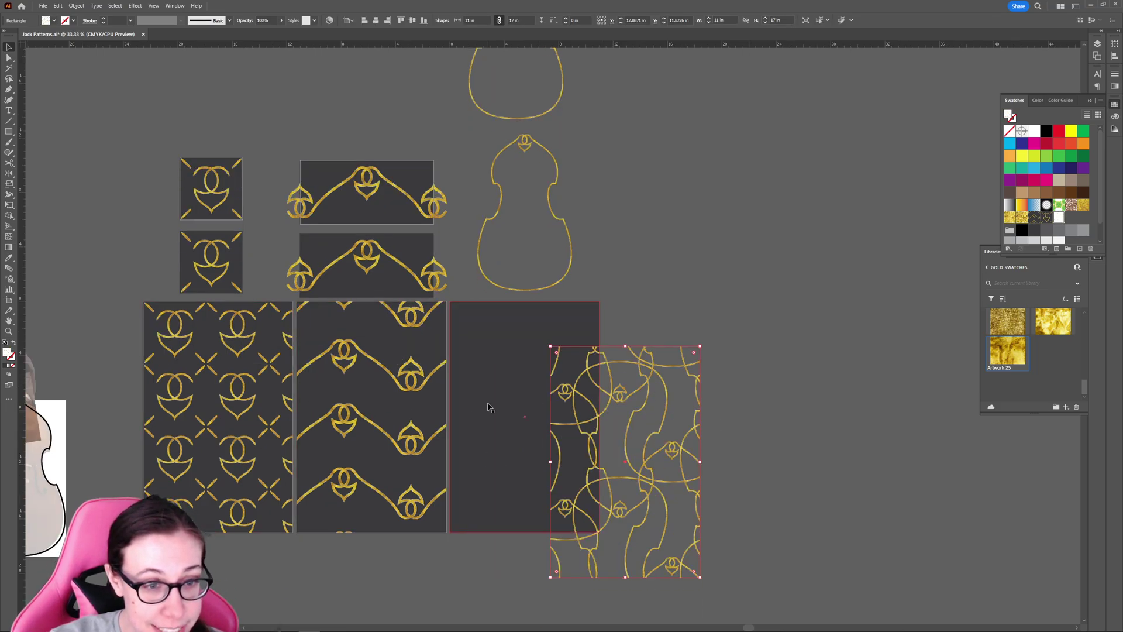
drag(524, 328, 504, 366)
double_click(475, 340)
key(Escape)
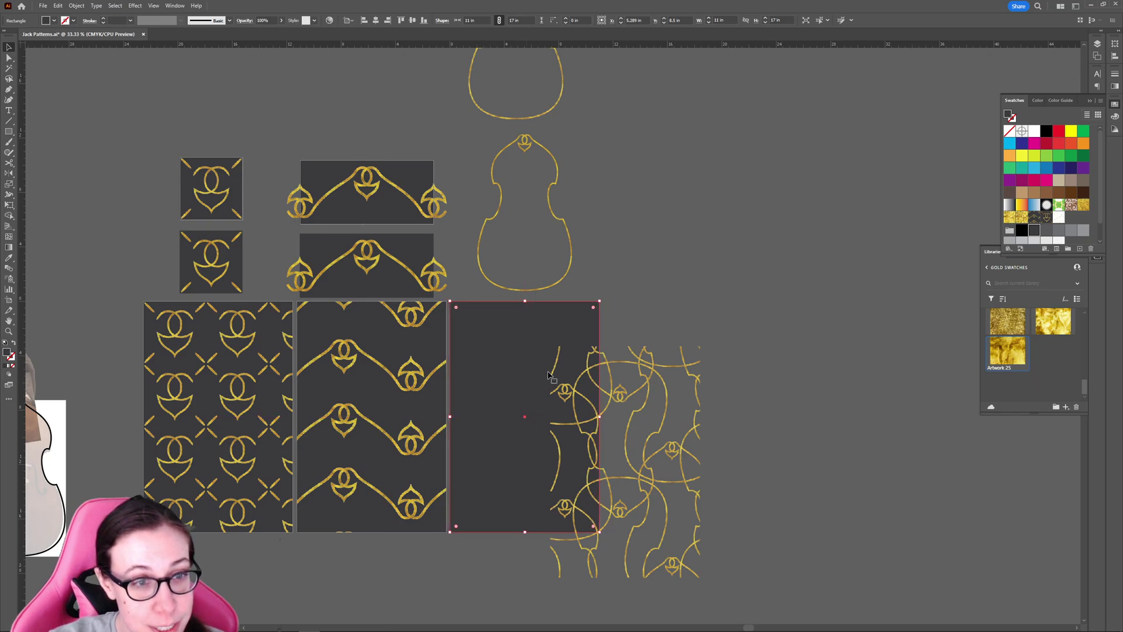
Place the gold violin-outline pattern back onto the dark rectangle and zoom in.
shift+click(643, 408)
drag(643, 408, 543, 361)
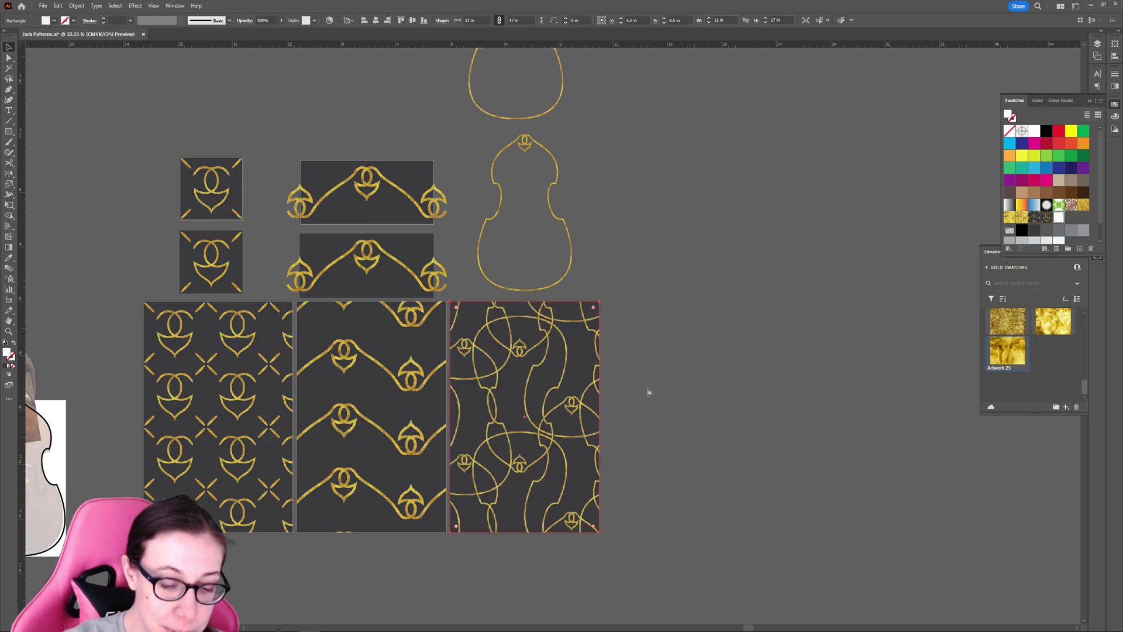
key(ctrl+equal)
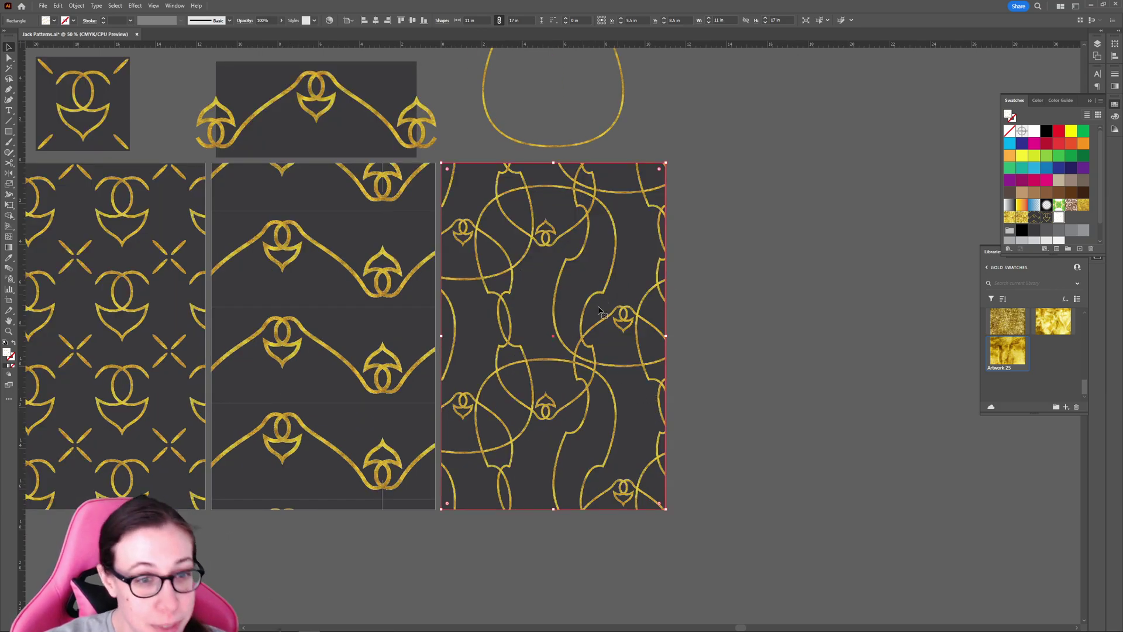
scroll(610, 379, up, 1)
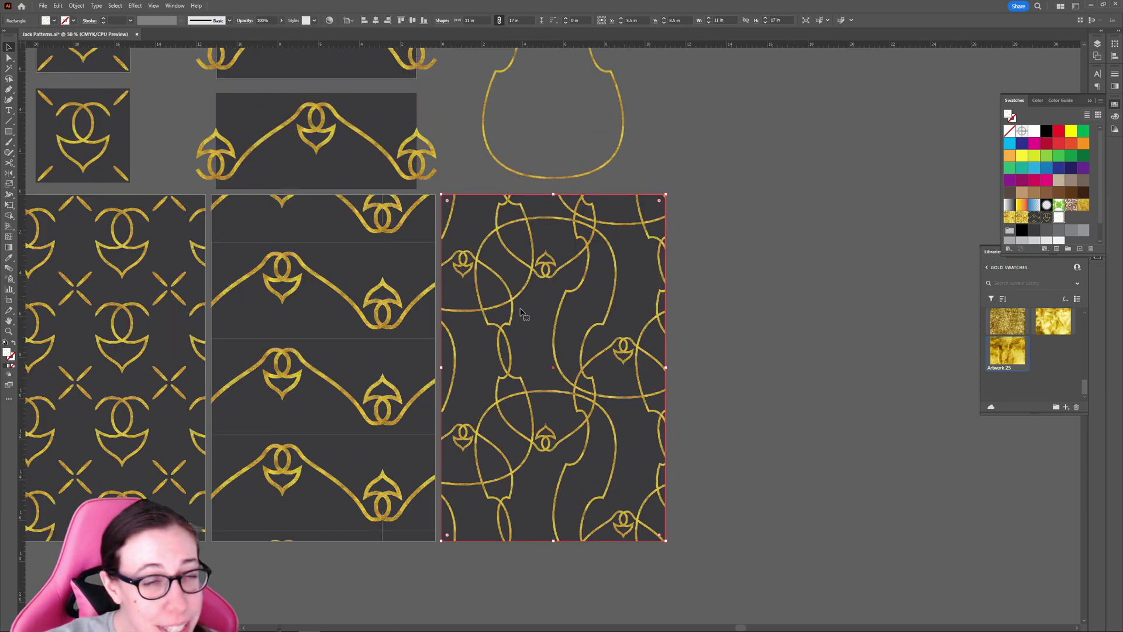
scroll(711, 321, right, 1)
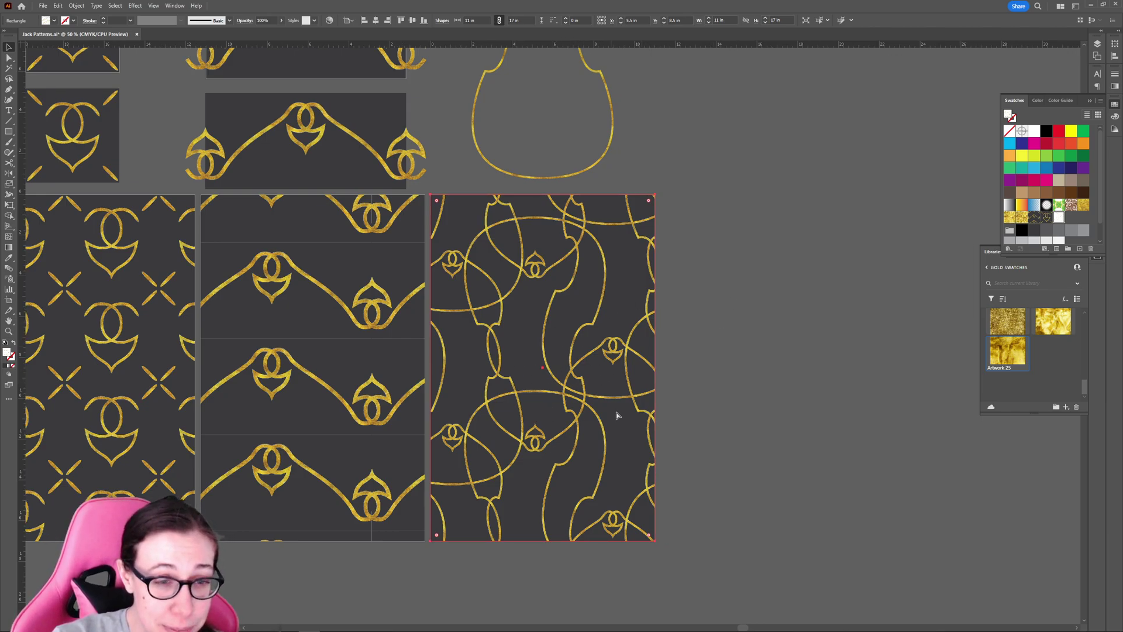
Deselect the pattern panel and enter editing mode for the New Pattern 3 swatch.
click(634, 399)
click(721, 344)
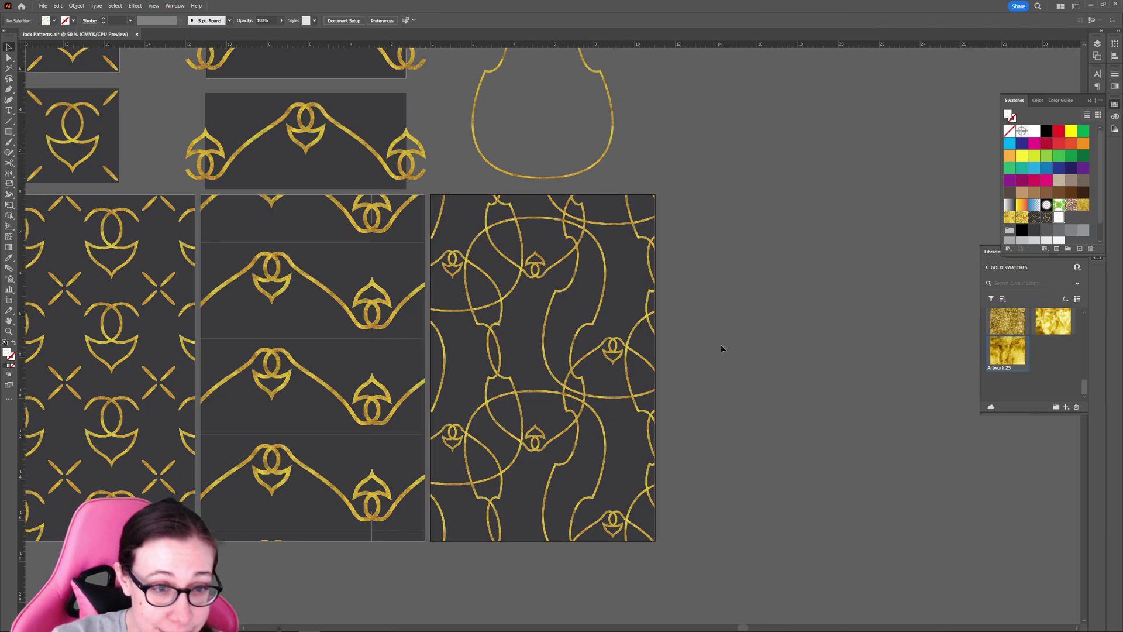
double_click(1059, 217)
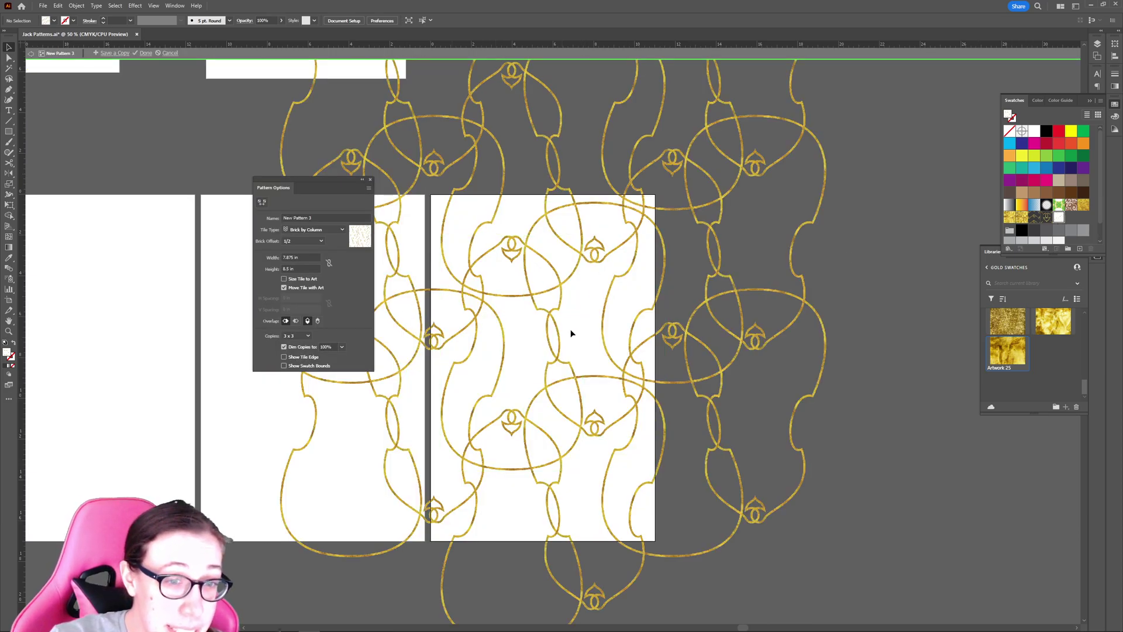
Check the 7.87 in tile width and 8.5 in height in Pattern Options.
click(298, 258)
click(304, 269)
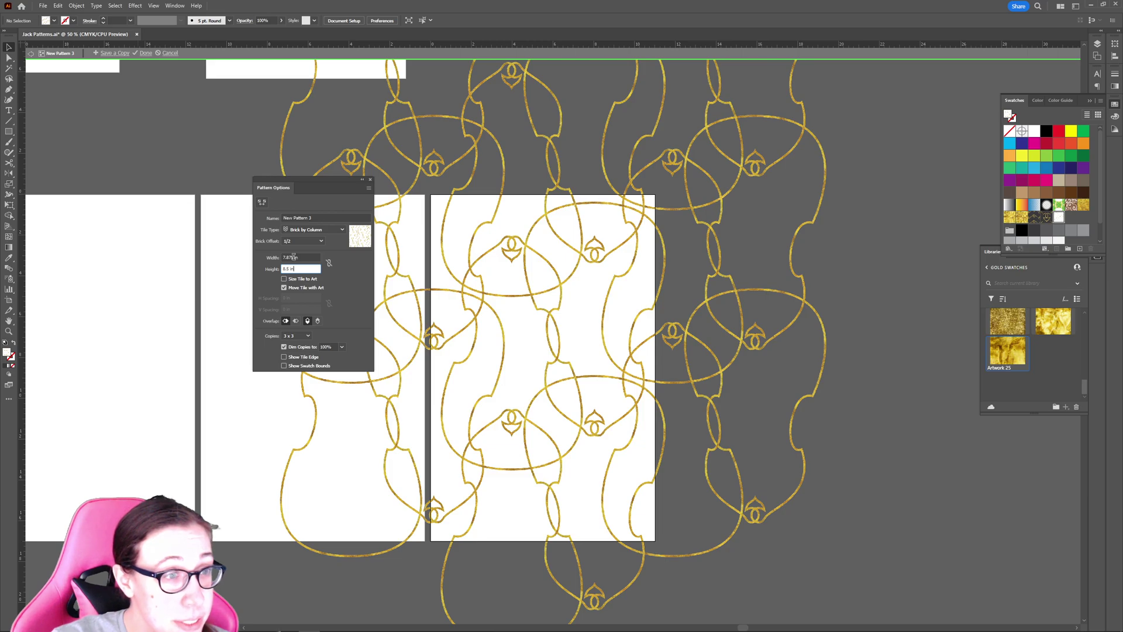
click(293, 256)
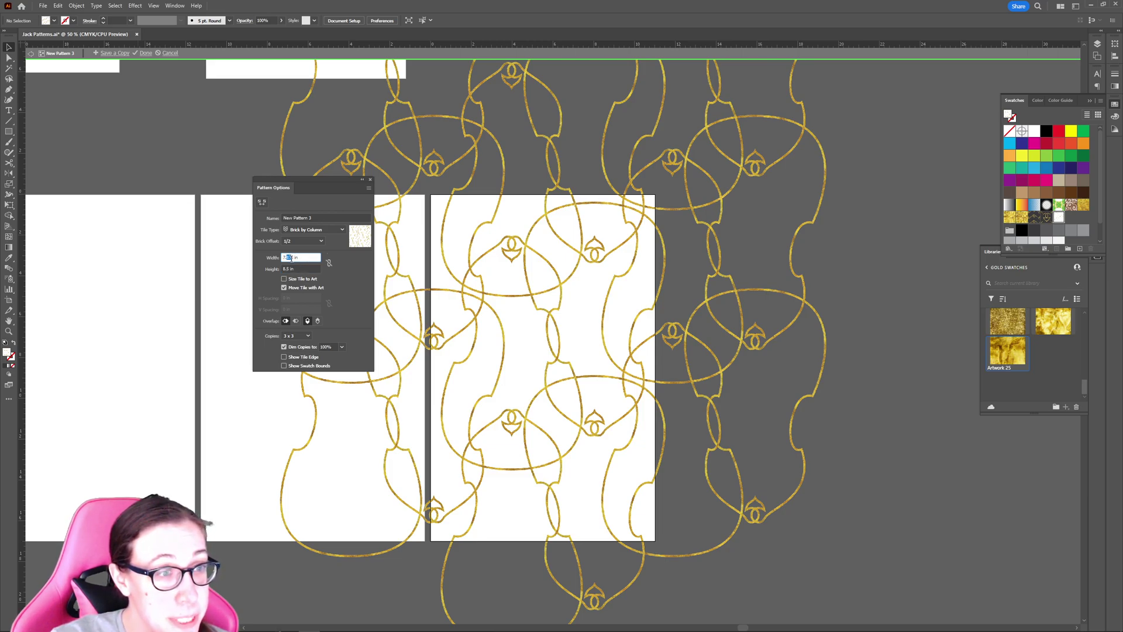
click(320, 261)
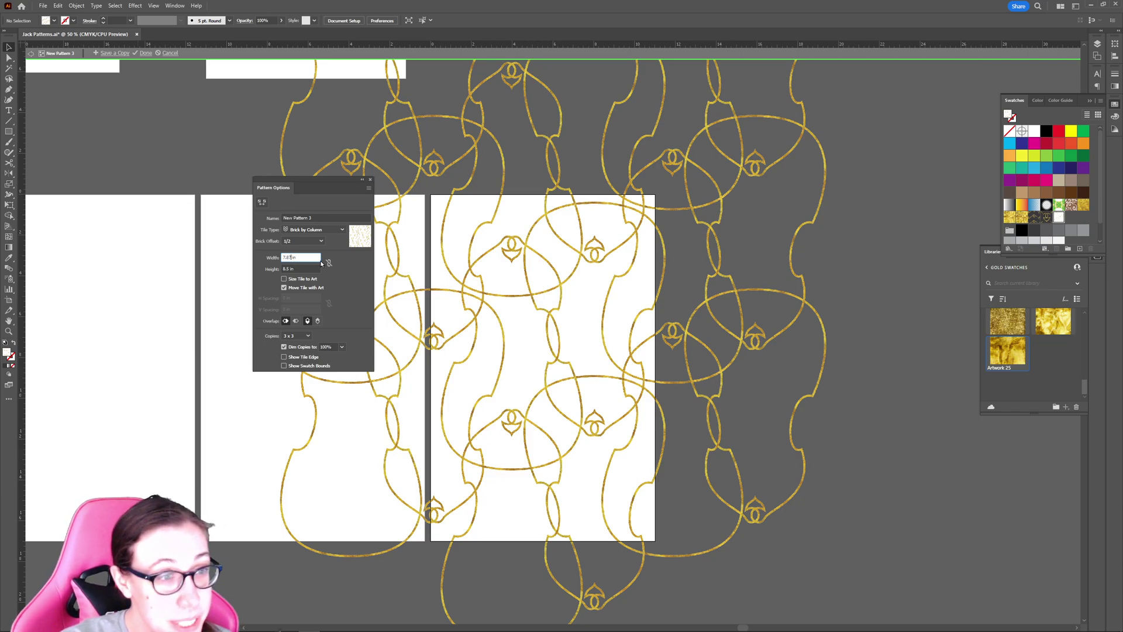
click(302, 269)
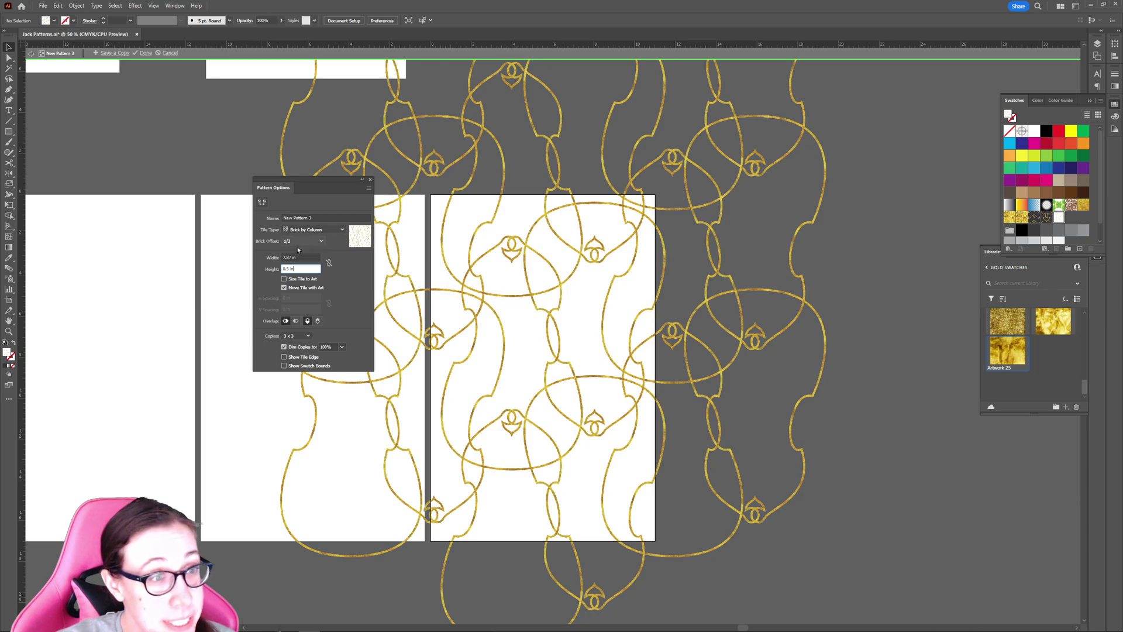
mouse_move(264, 629)
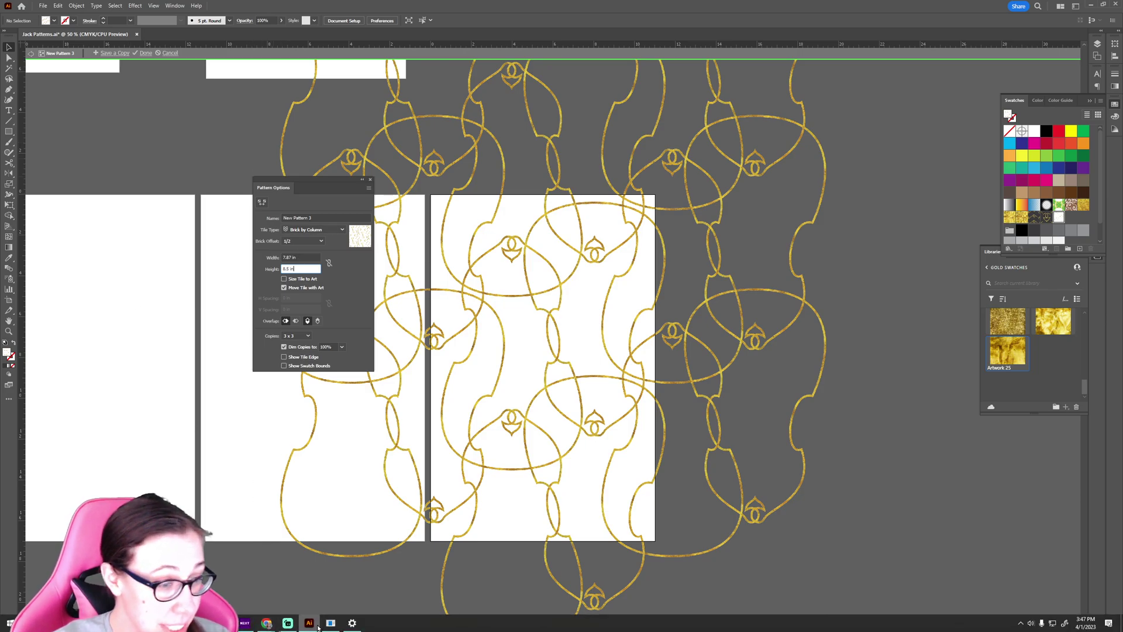
Snip the 7.87 × 8.5 in Width and Height fields with Snip & Sketch, then return to Illustrator.
key(super)
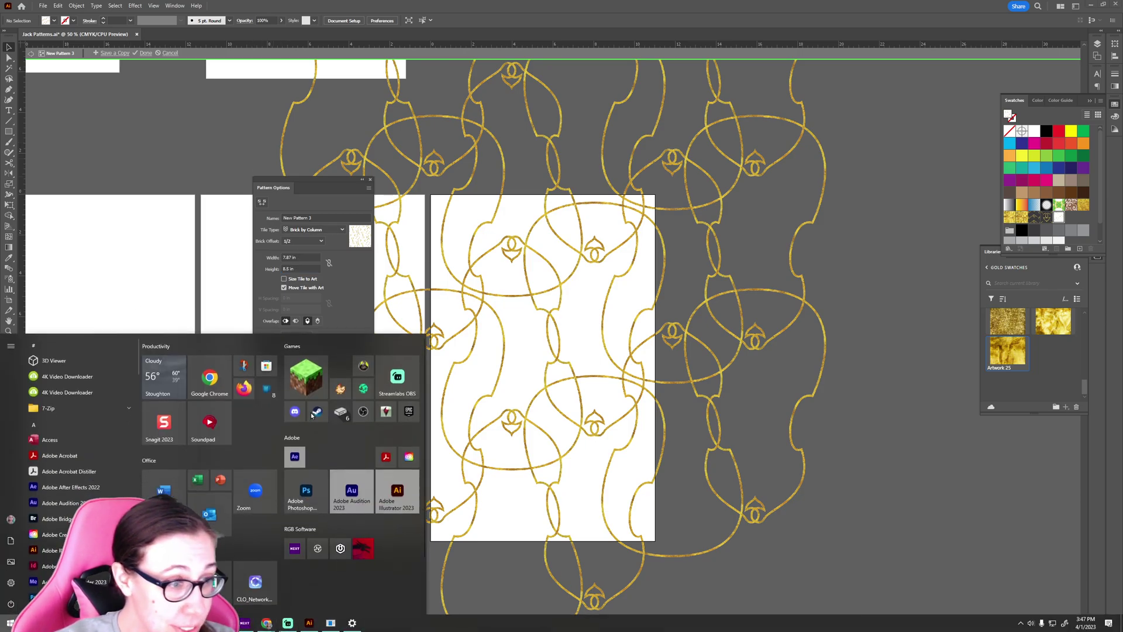
click(280, 373)
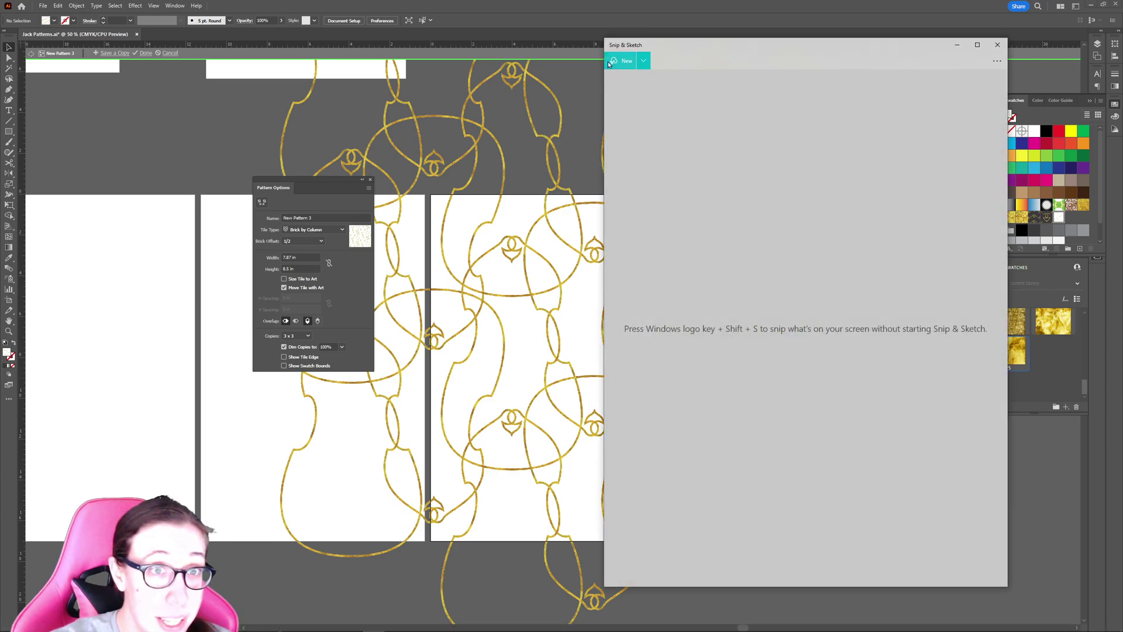
click(620, 60)
drag(260, 249, 337, 276)
key(super+i)
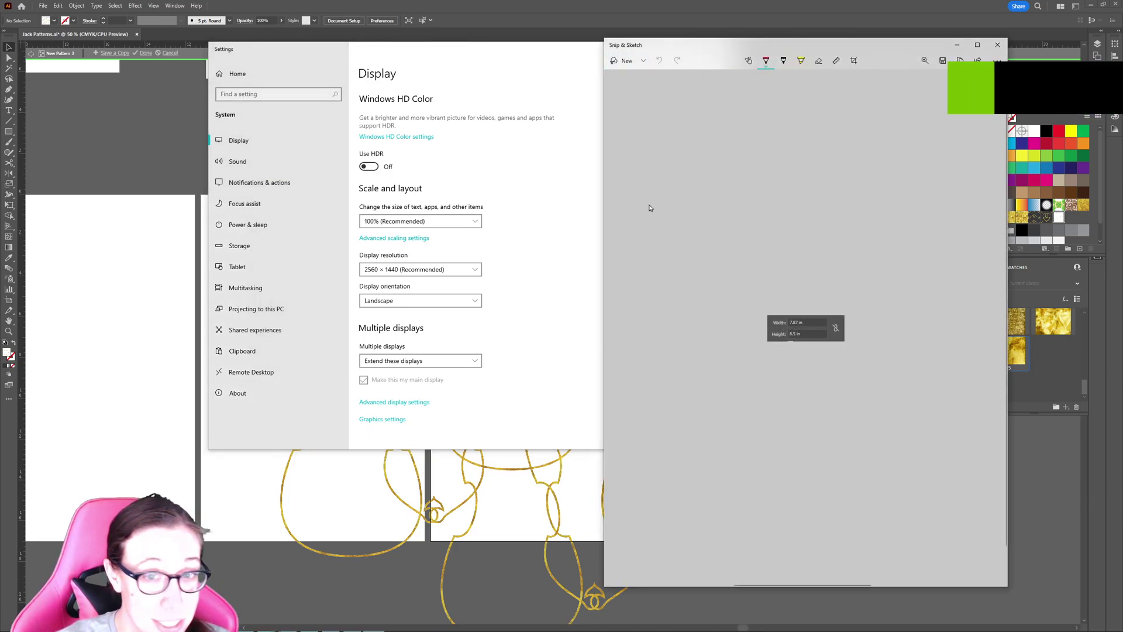
click(458, 19)
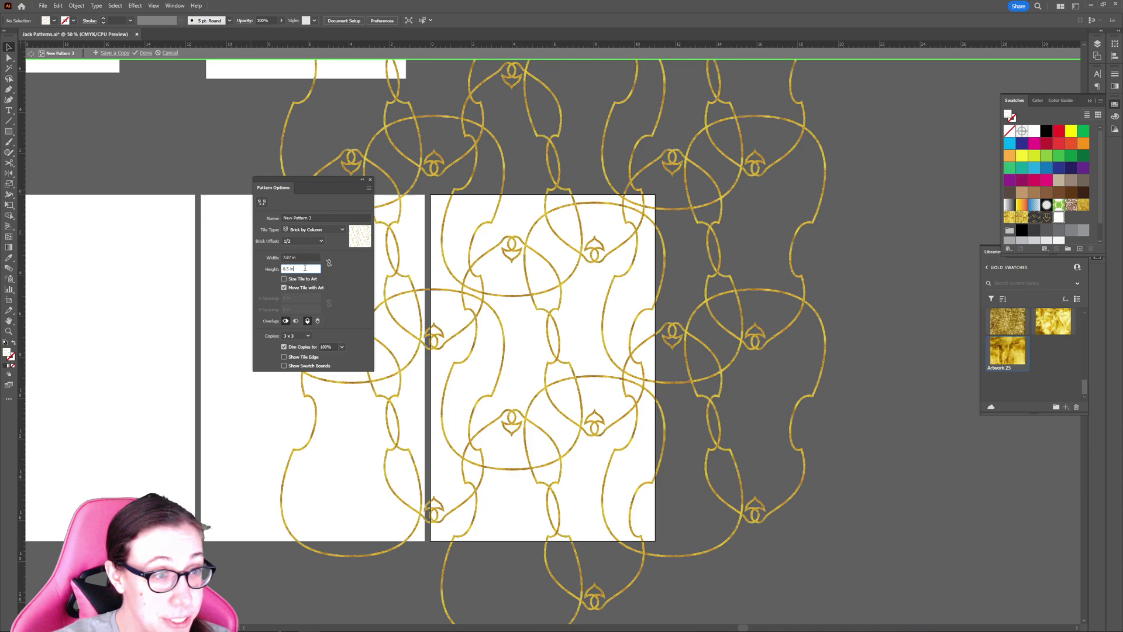
Finish pattern editing and start an exact-size rectangle right of the tall pattern artboard.
click(145, 54)
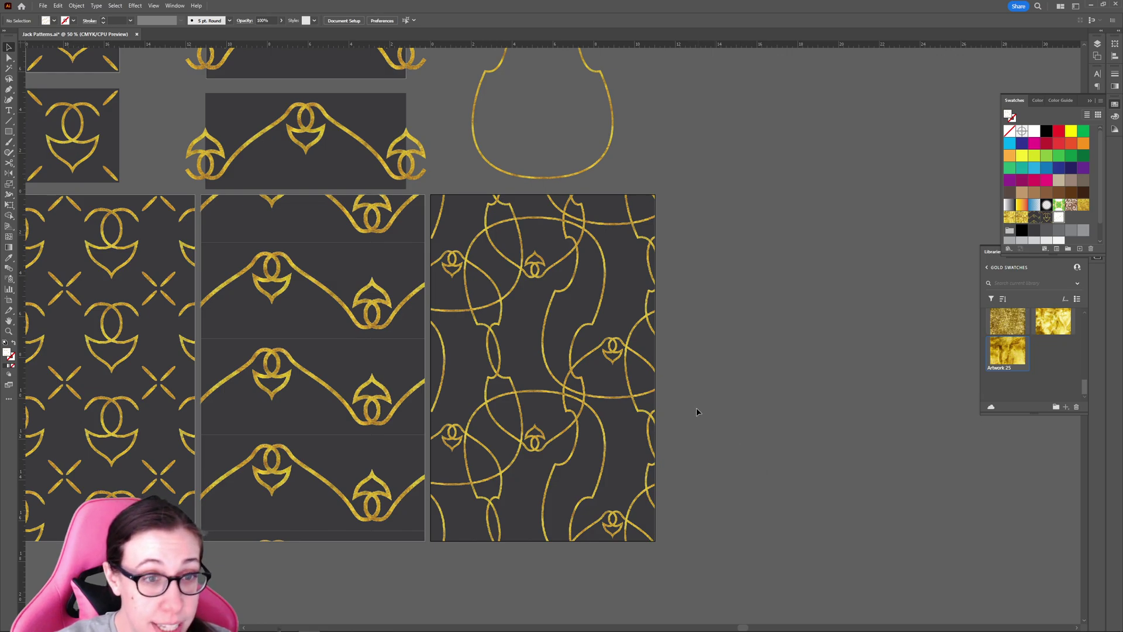
scroll(695, 408, right, 5)
scroll(661, 406, right, 1)
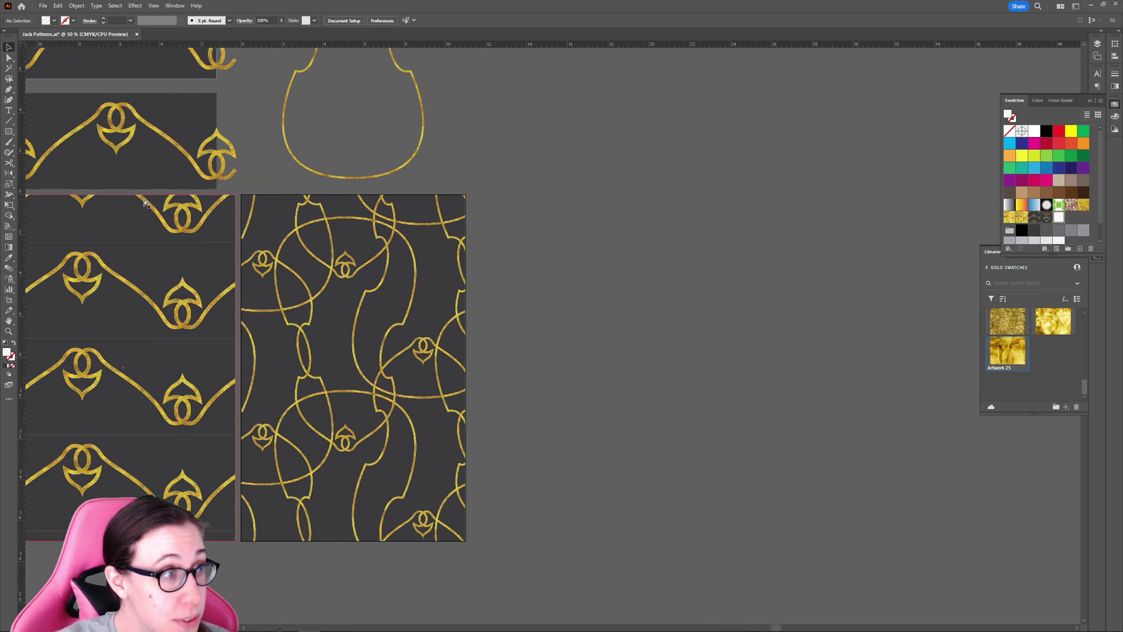
key(m)
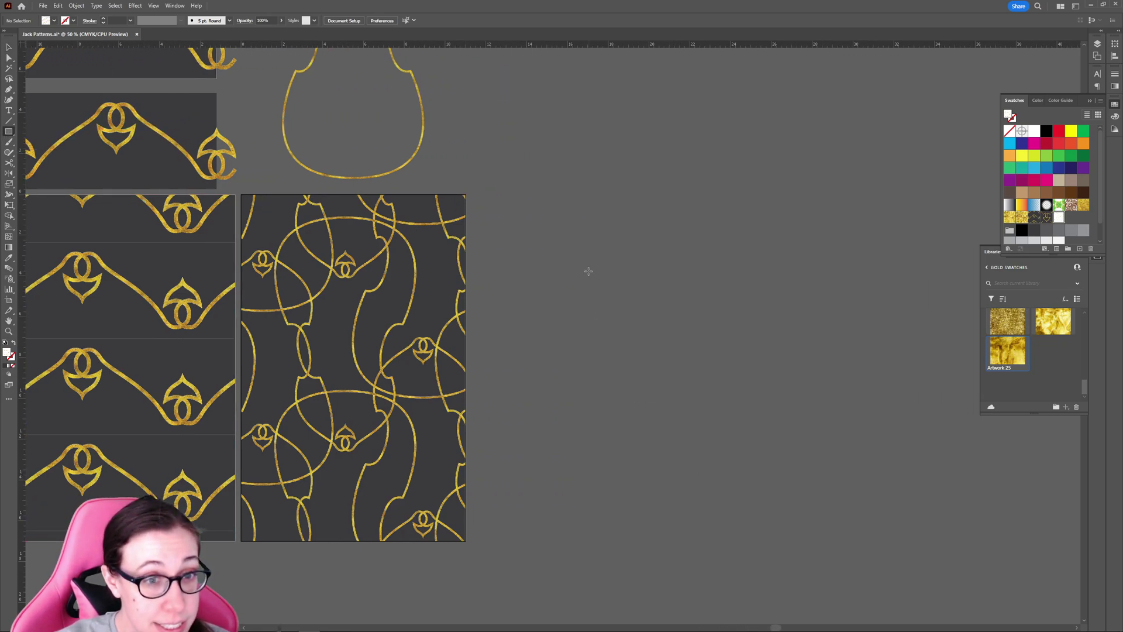
click(610, 240)
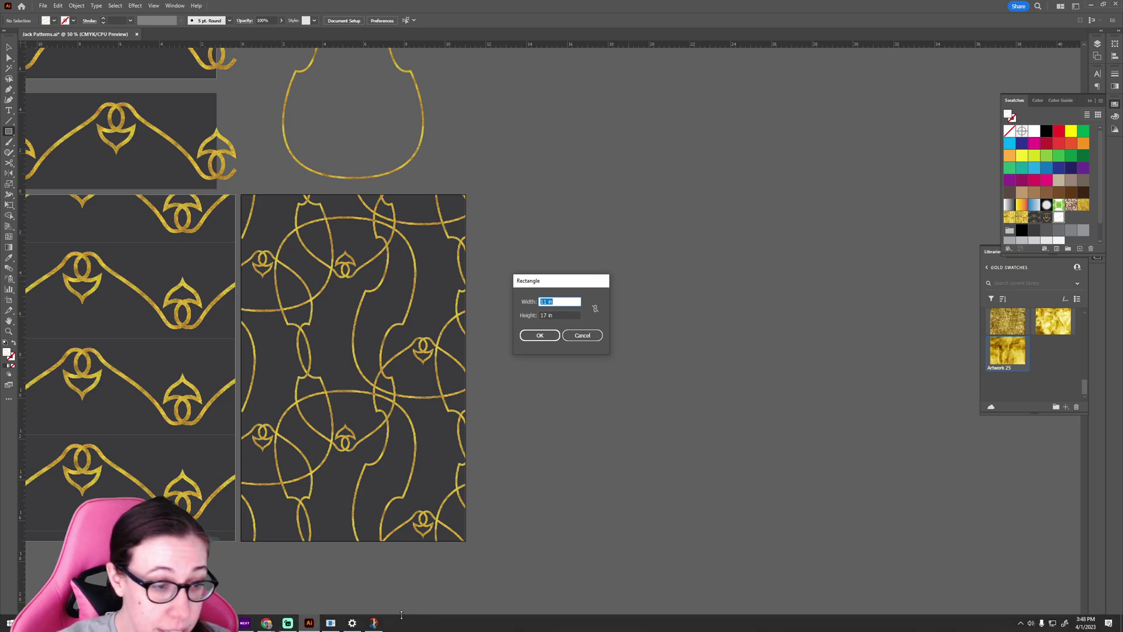
click(375, 623)
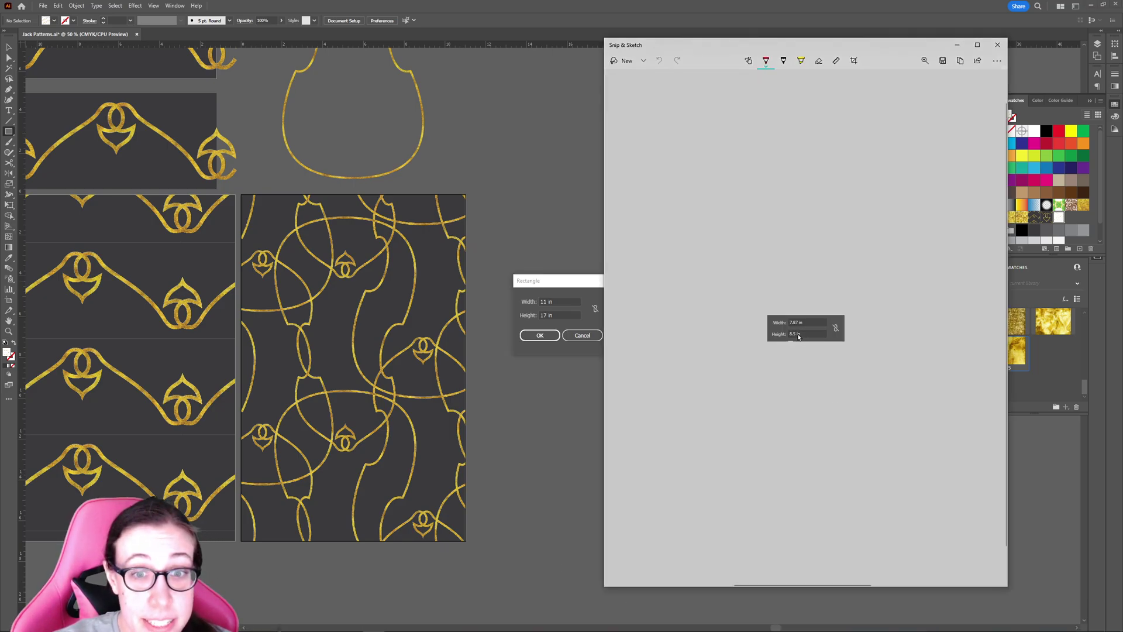
click(548, 301)
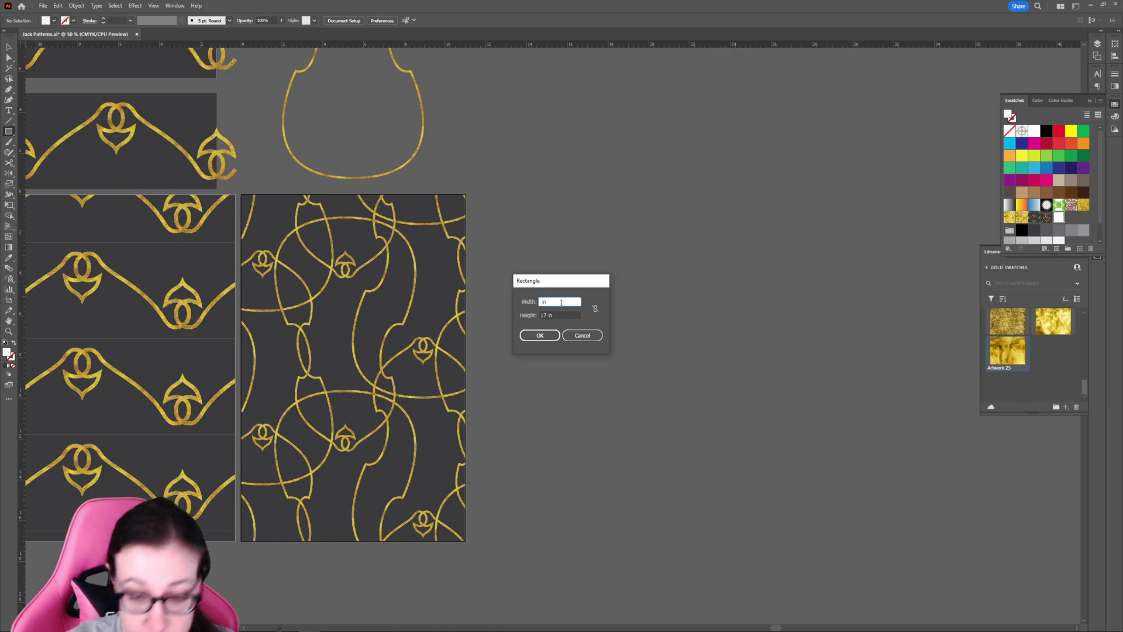
Enter width 7.87 in and height 8.5 in and create the gold-pattern rectangle.
text(7.87)
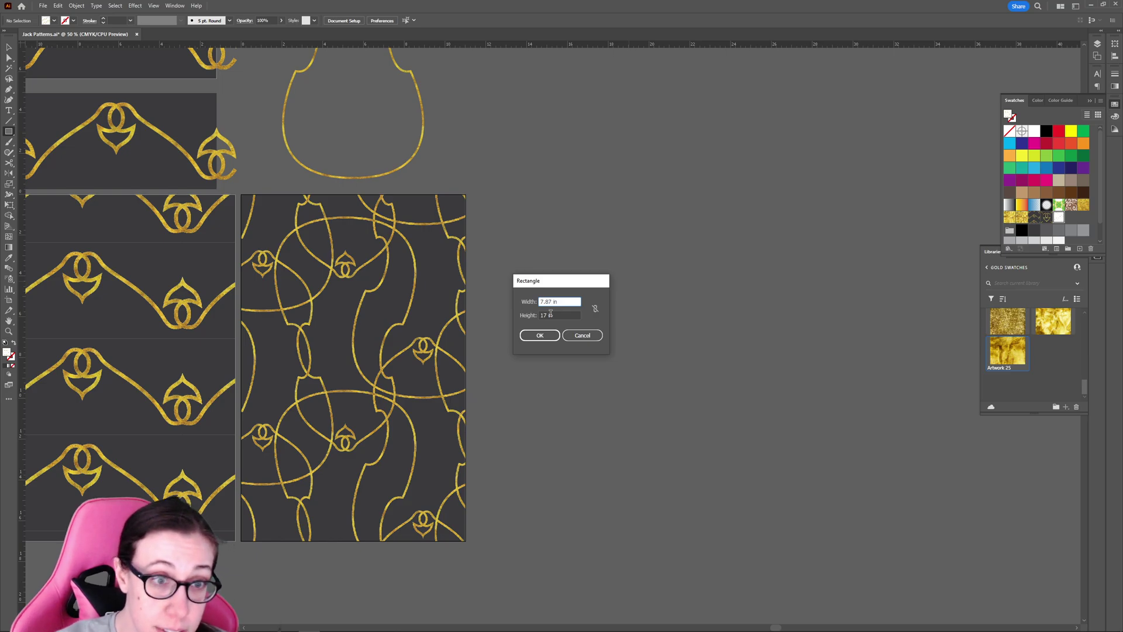
double_click(546, 315)
text(83)
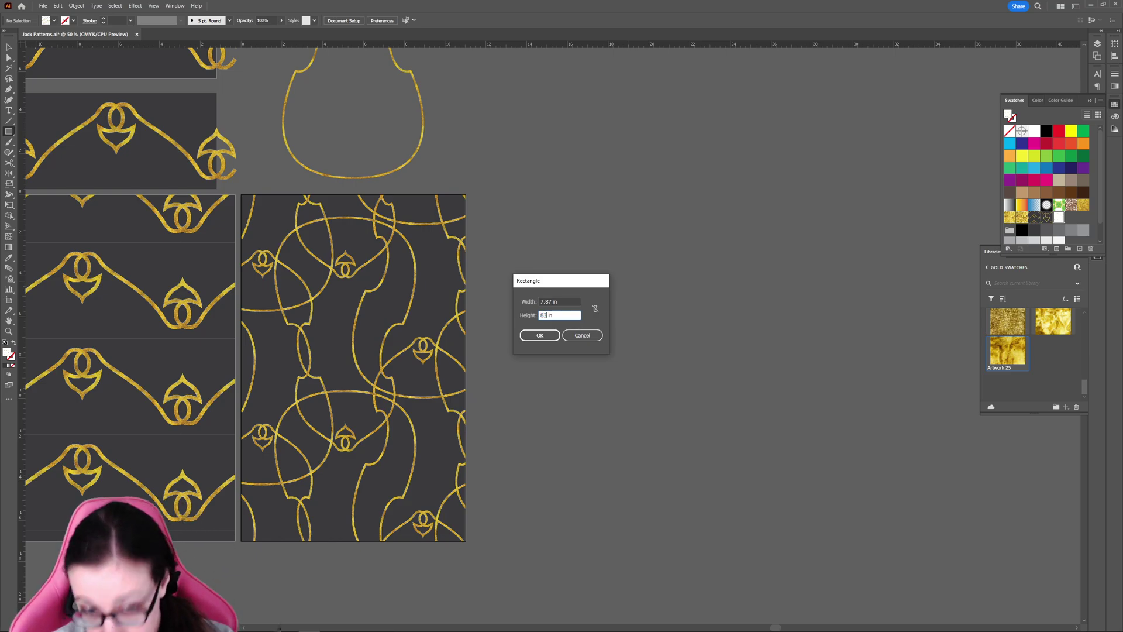
key(BackSpace)
text(.5)
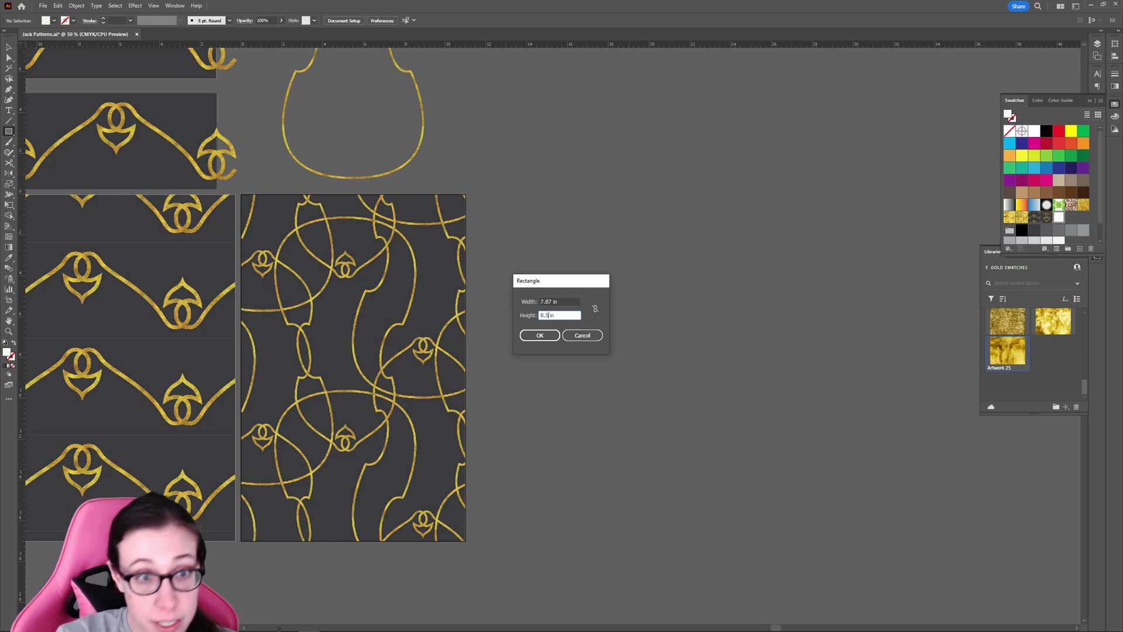
key(super+shift+s)
drag(518, 296, 606, 323)
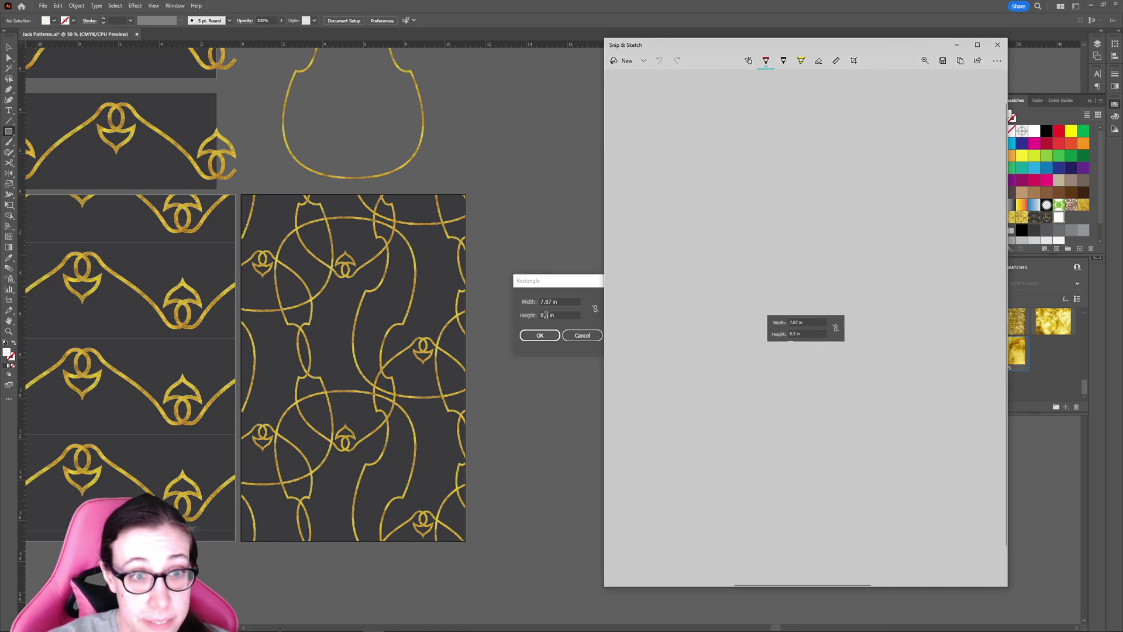
click(523, 291)
key(Return)
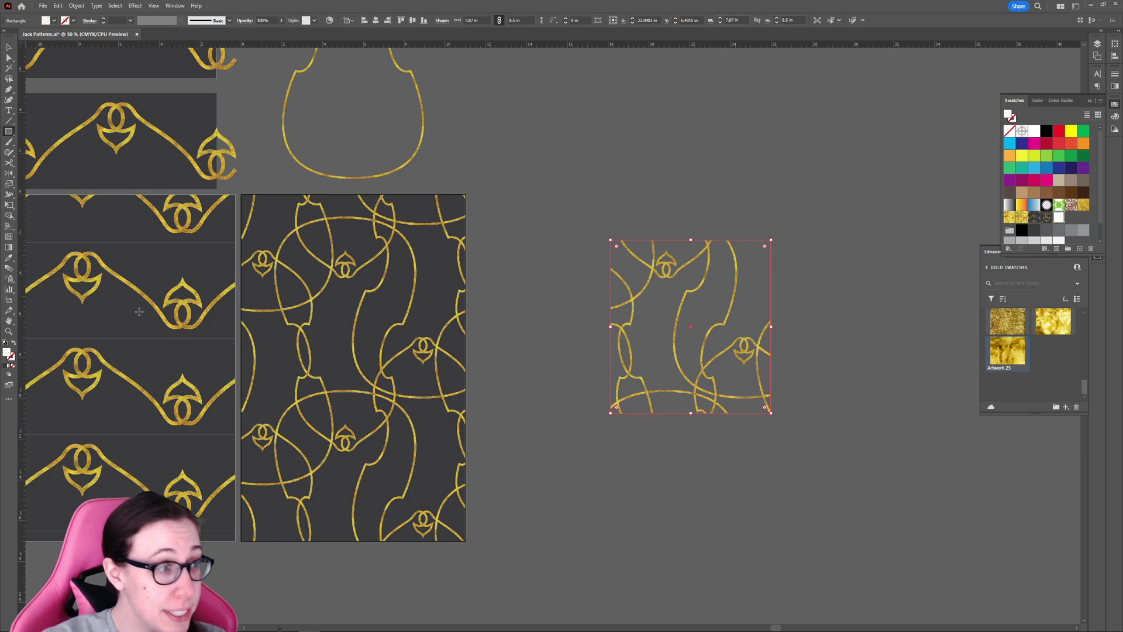
Fill the square tile rectangle with the dark grey sampled from the background, then reselect it.
key(i)
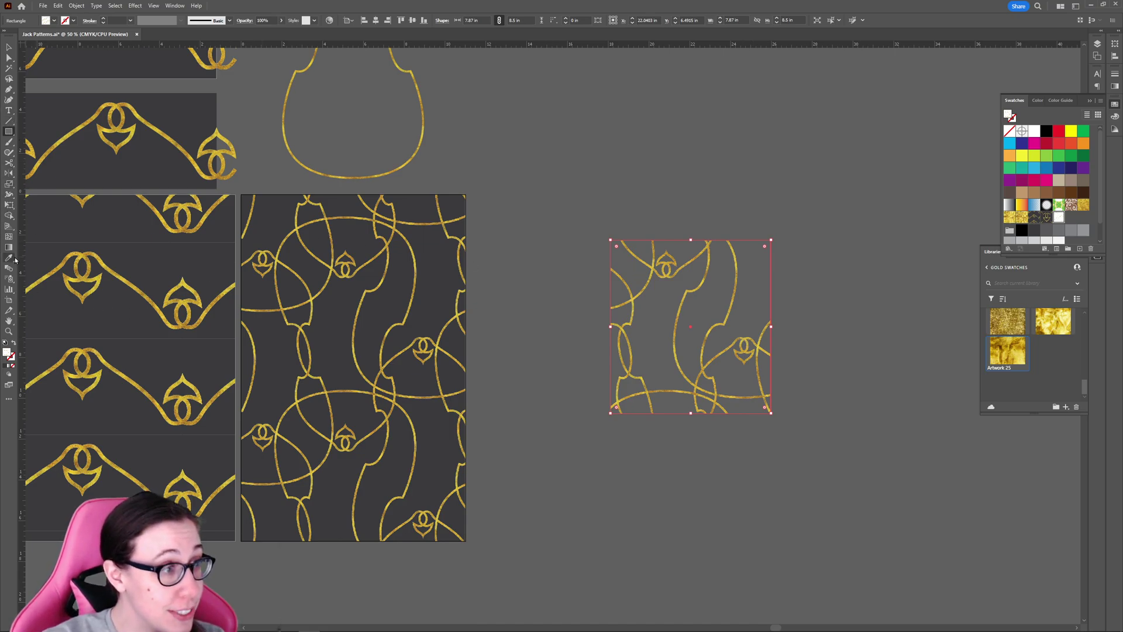
click(175, 96)
key(v)
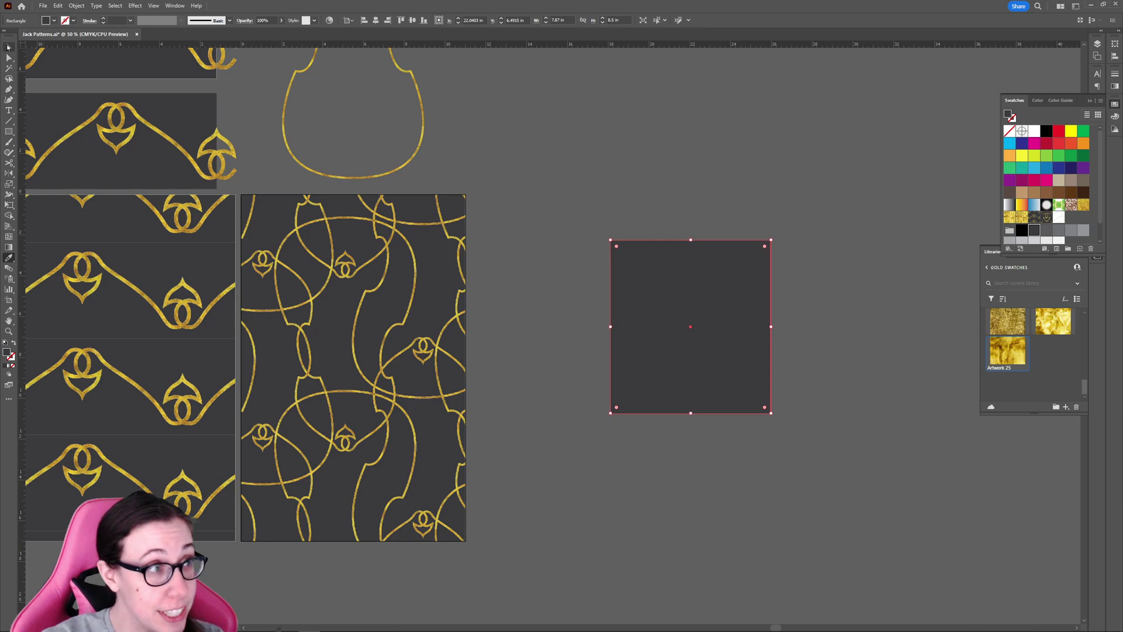
click(594, 147)
click(744, 289)
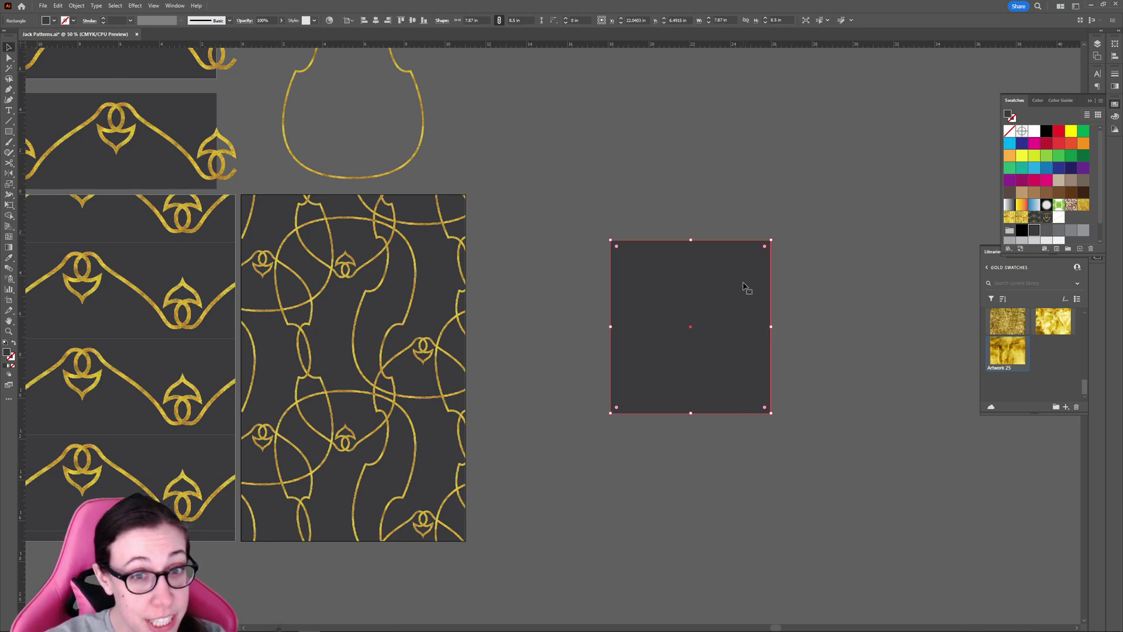
click(690, 326)
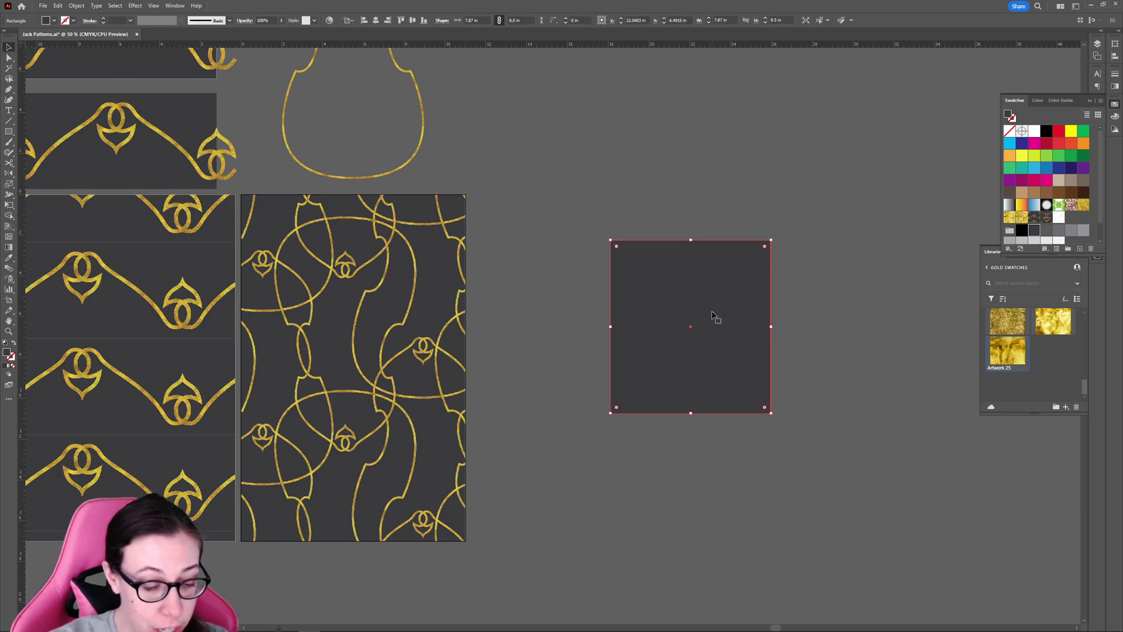
Paste a copy in place on top and fill it with the New Pattern 3 gold swatch.
click(59, 7)
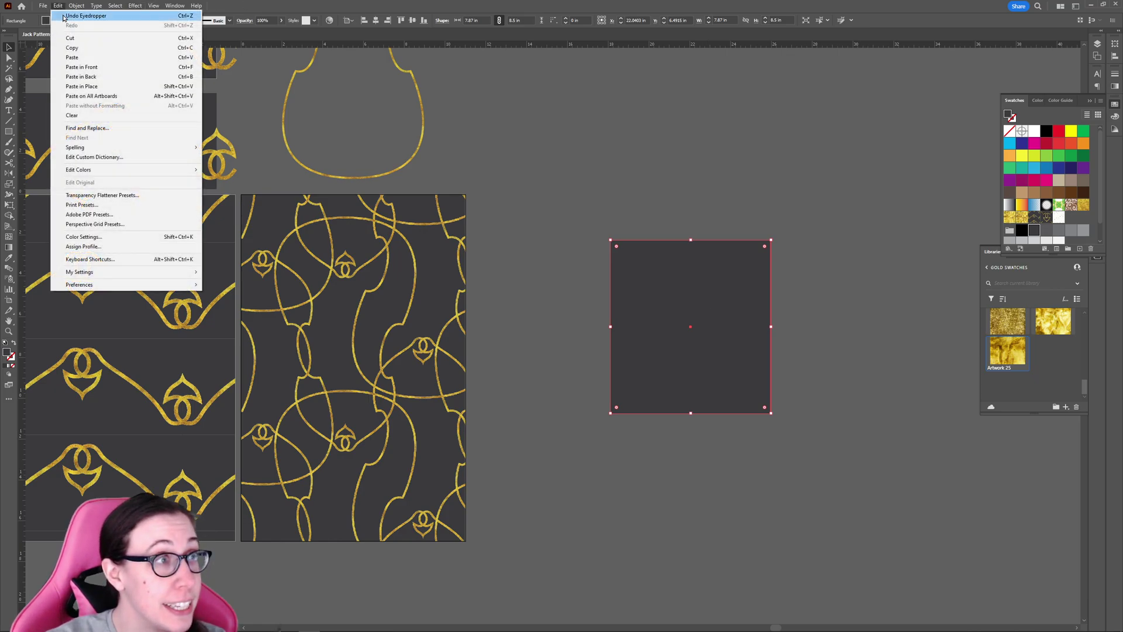
click(60, 7)
click(60, 7)
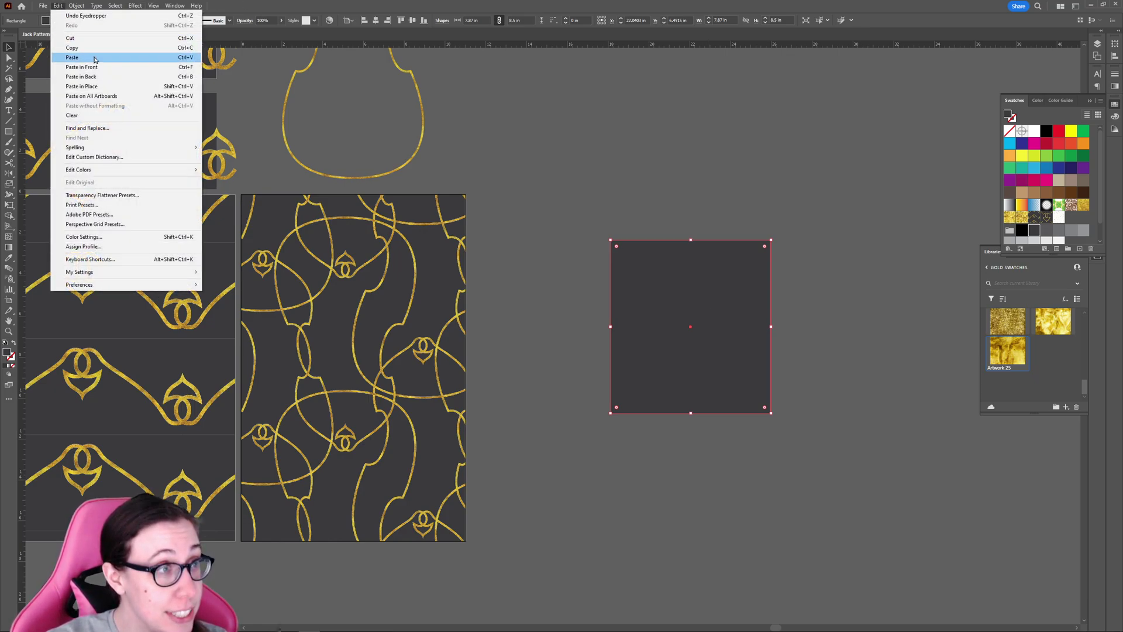
click(97, 86)
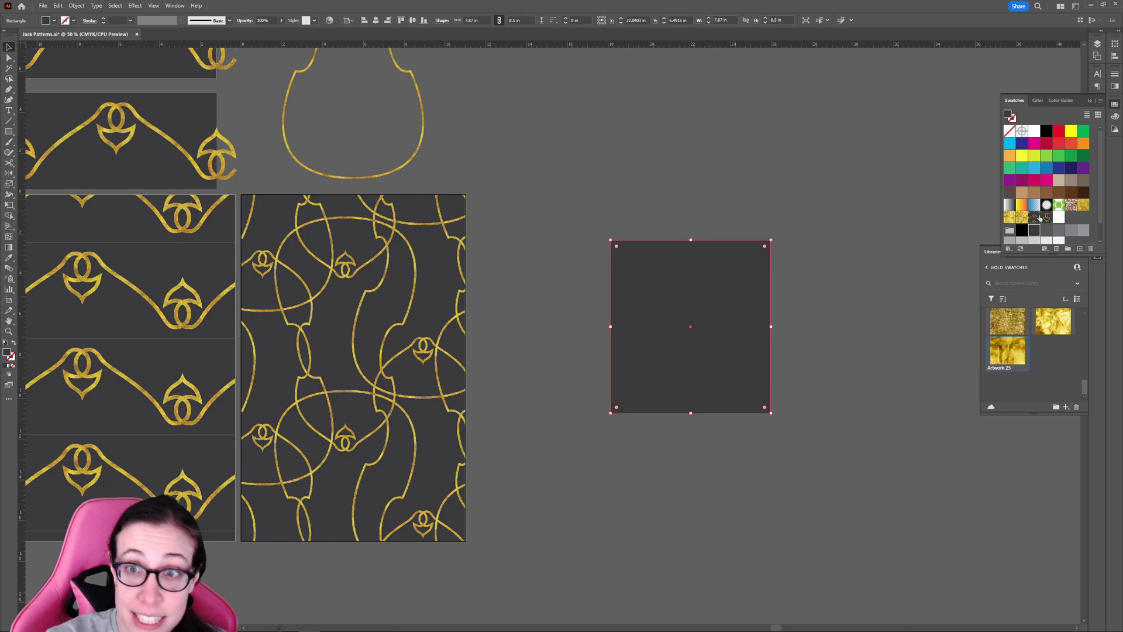
click(1060, 218)
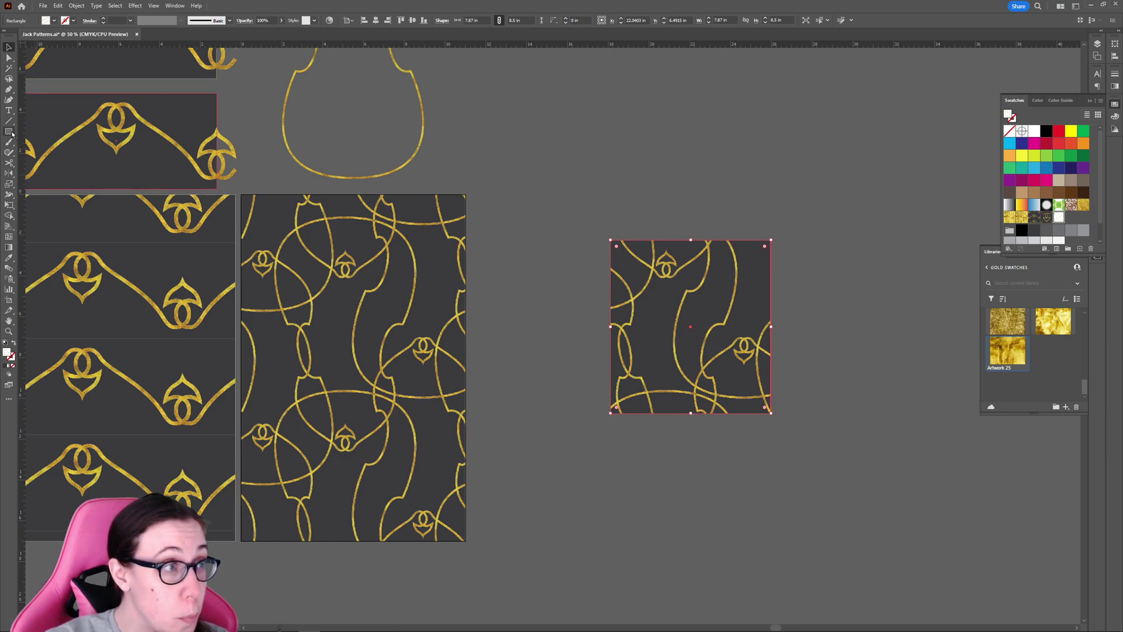
Create Artboard 13 around the pattern tile and confirm it measures 7.87 × 8.5 in.
click(9, 300)
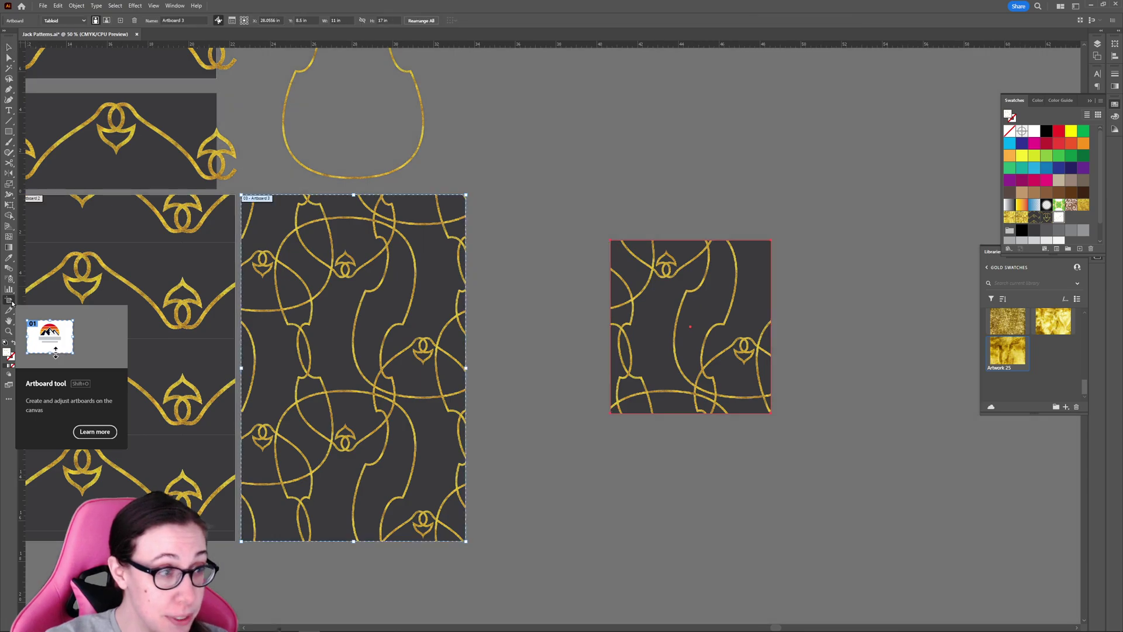
click(617, 246)
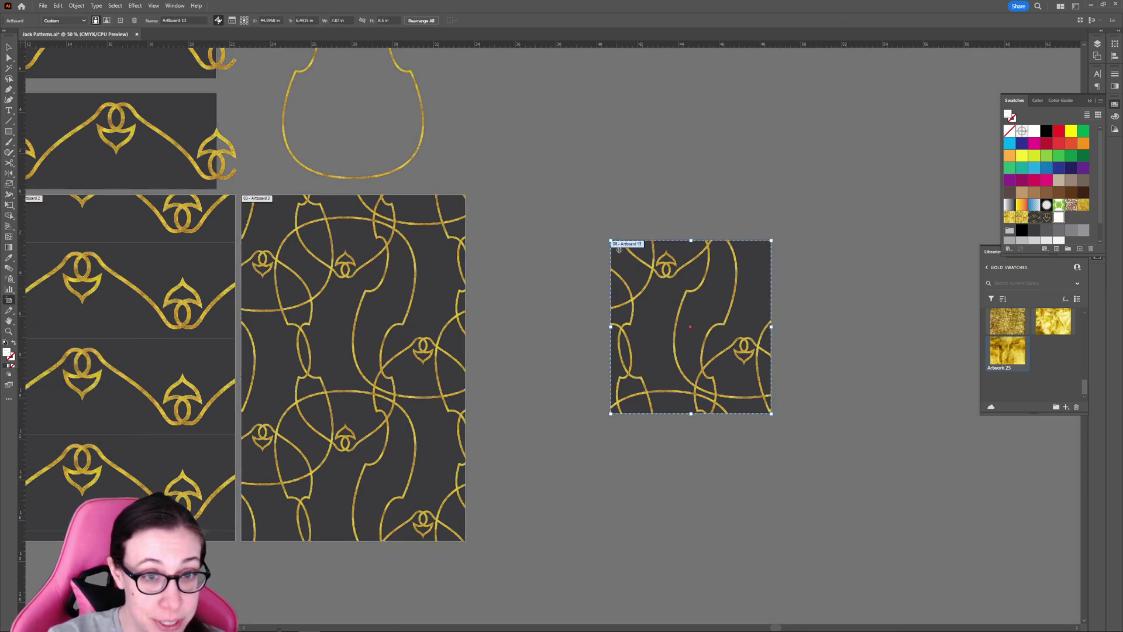
click(342, 21)
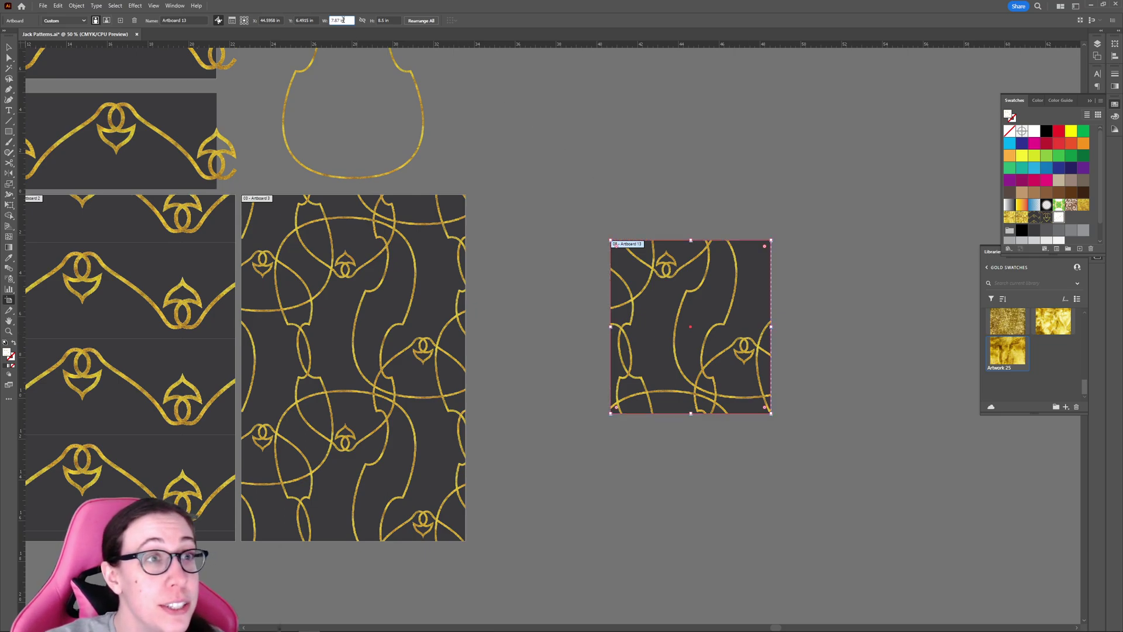
click(387, 20)
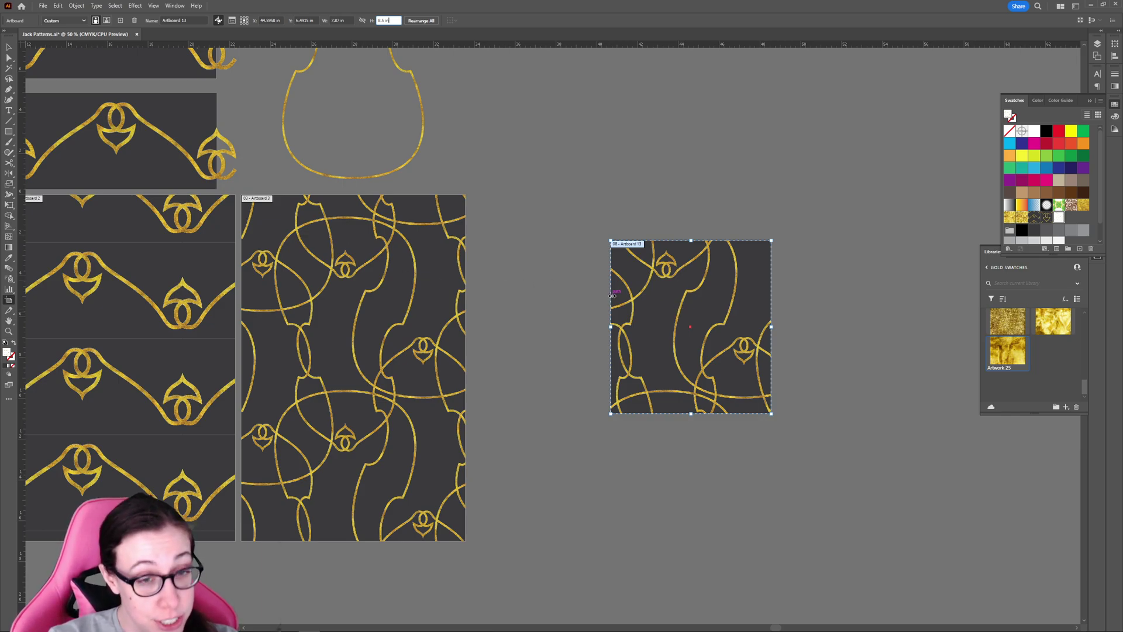
Start a JPEG Export As with the file name 'Jack Patterns - Single Tile'.
click(41, 7)
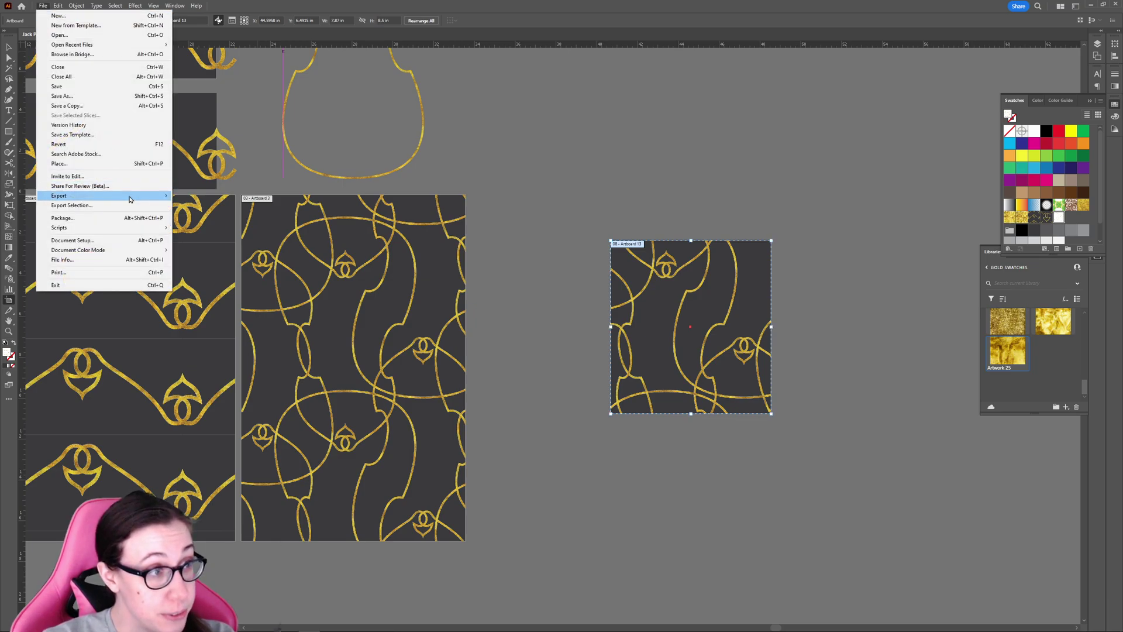
mouse_move(130, 197)
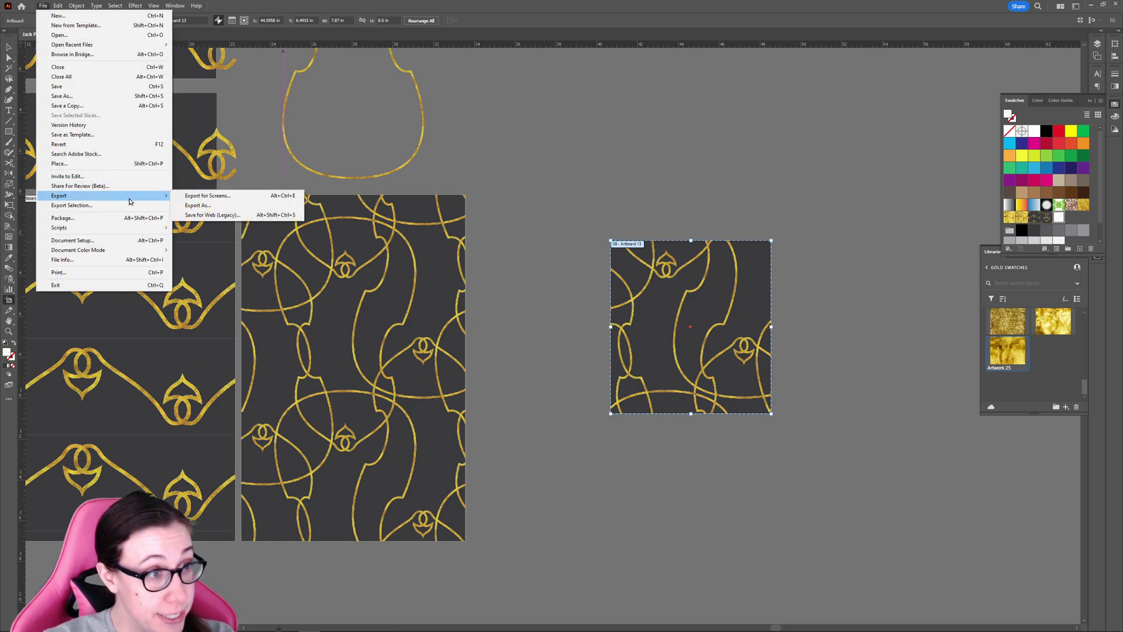
click(199, 205)
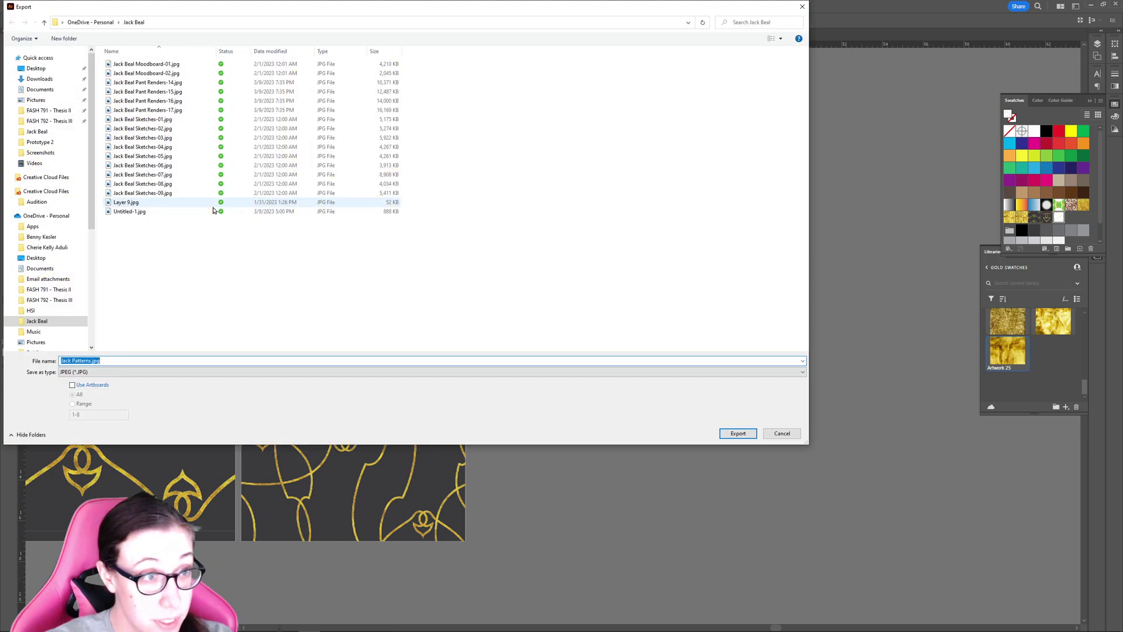
click(119, 374)
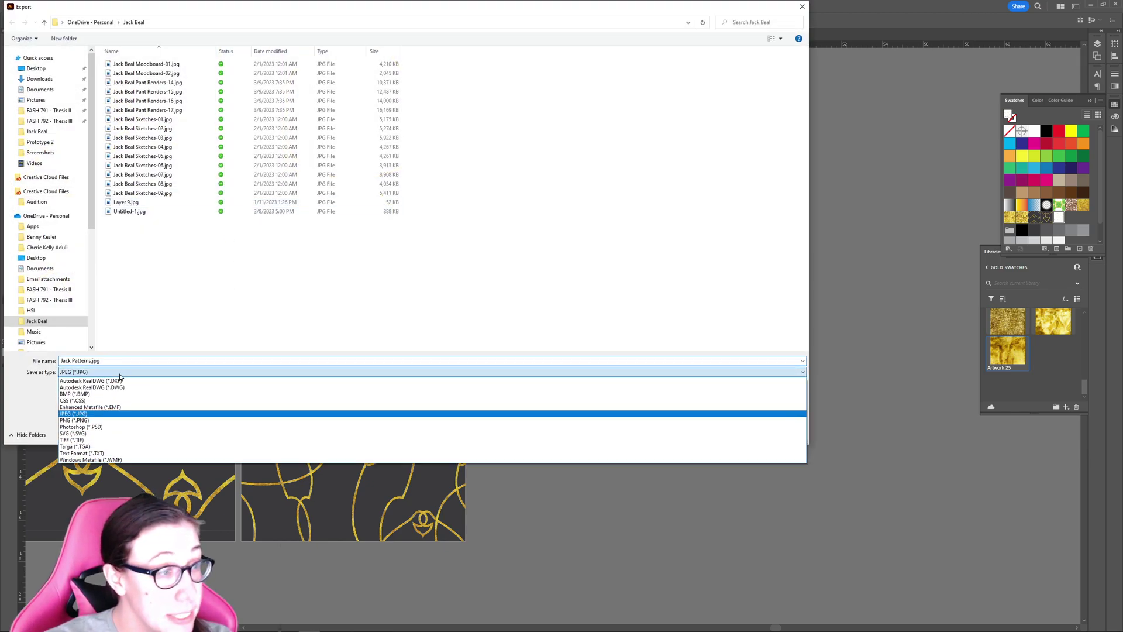
click(81, 415)
click(91, 361)
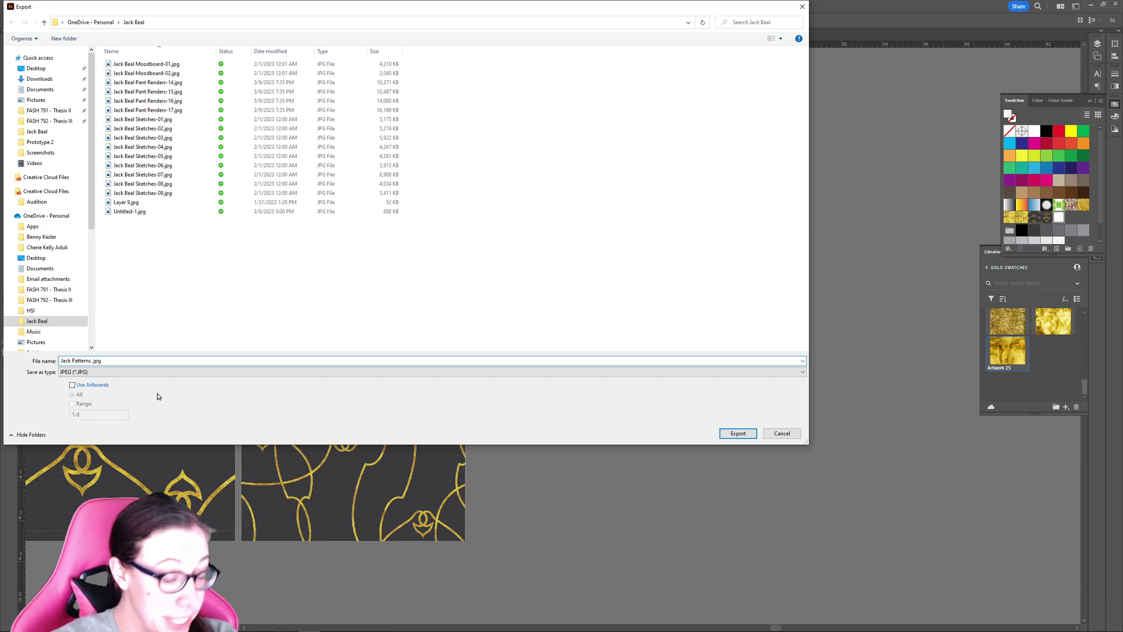
text(- )
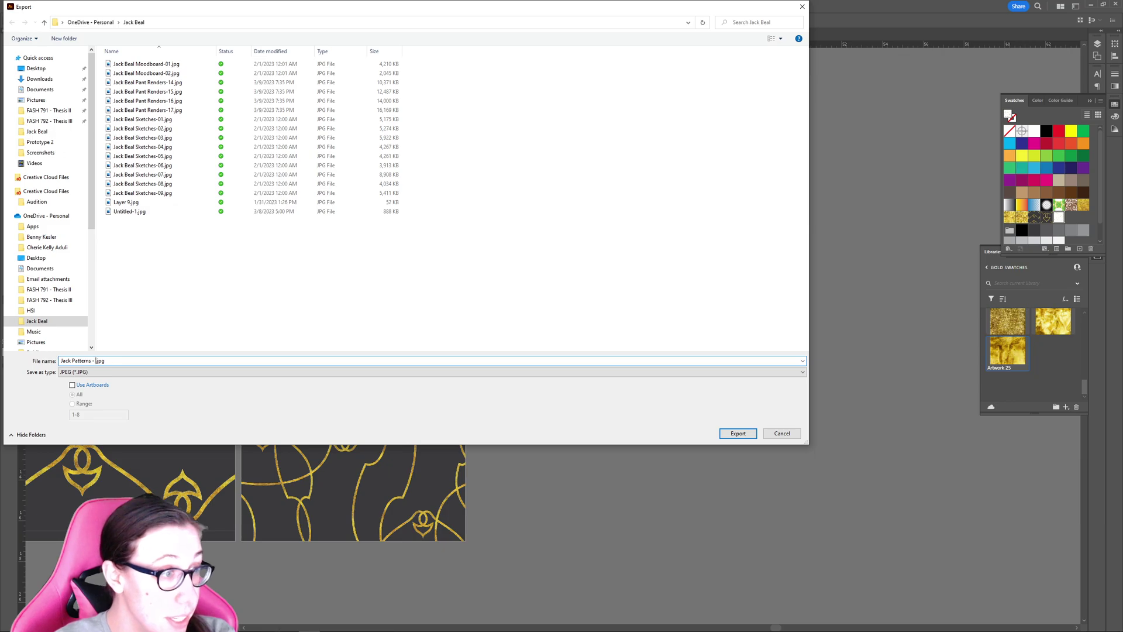
text(Single Ti)
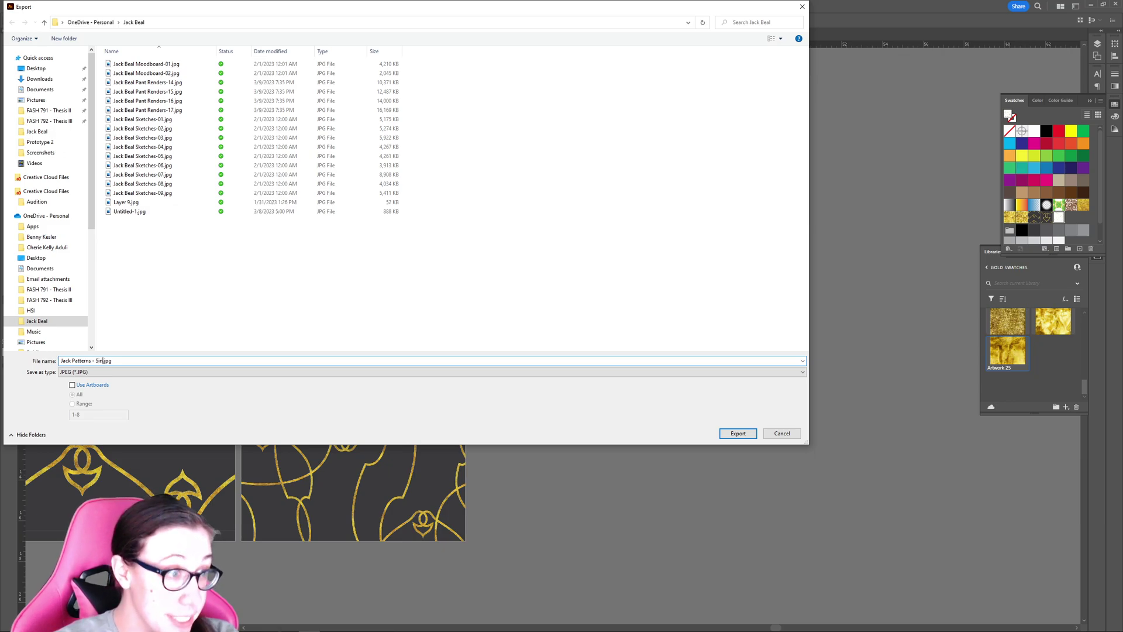
text(le)
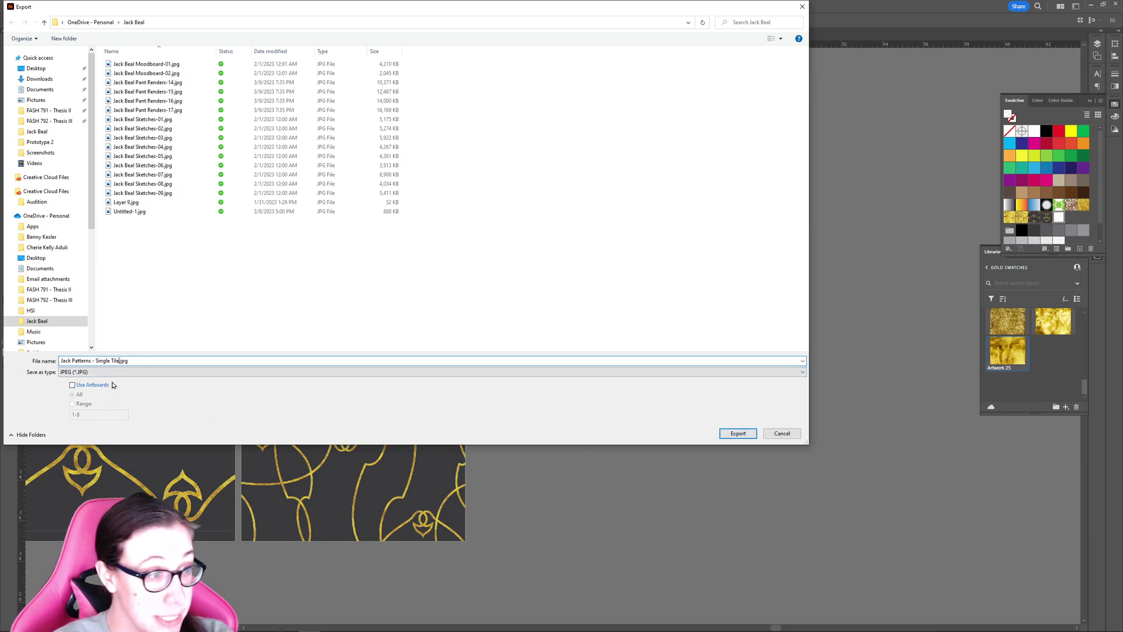
Export using artboards limited to range 6, reaching the JPEG Options.
click(88, 385)
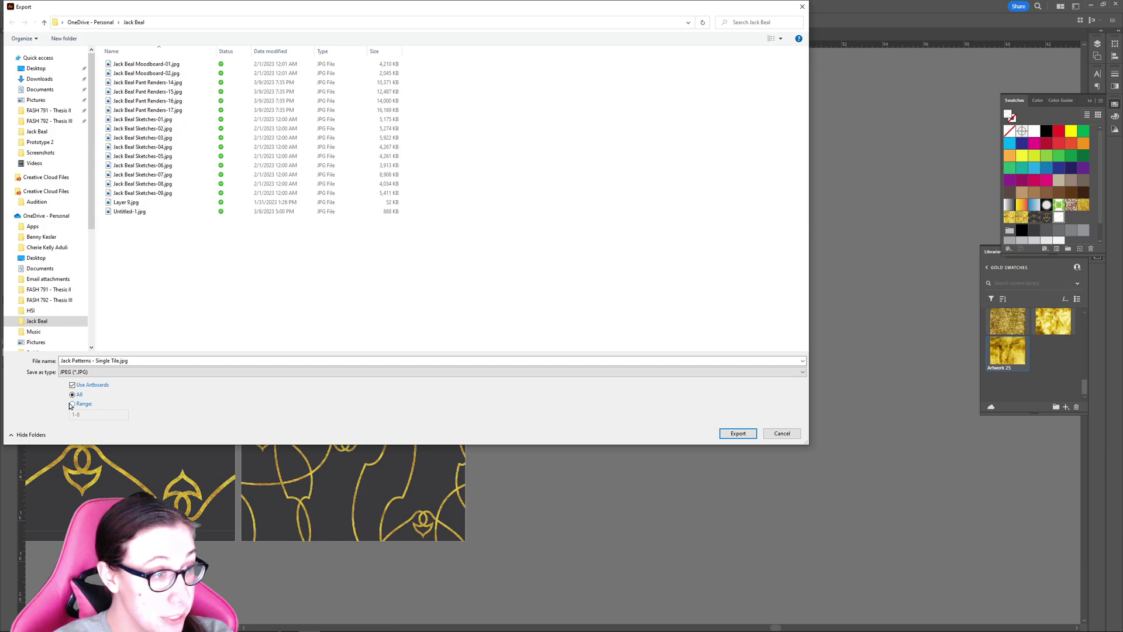
click(79, 404)
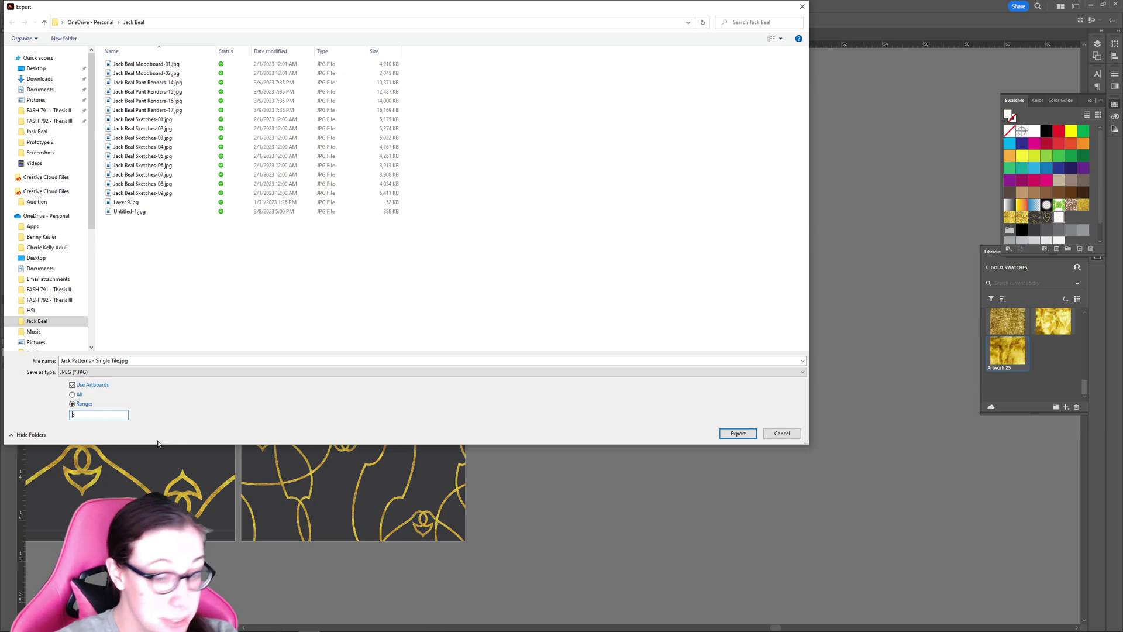
text(6-)
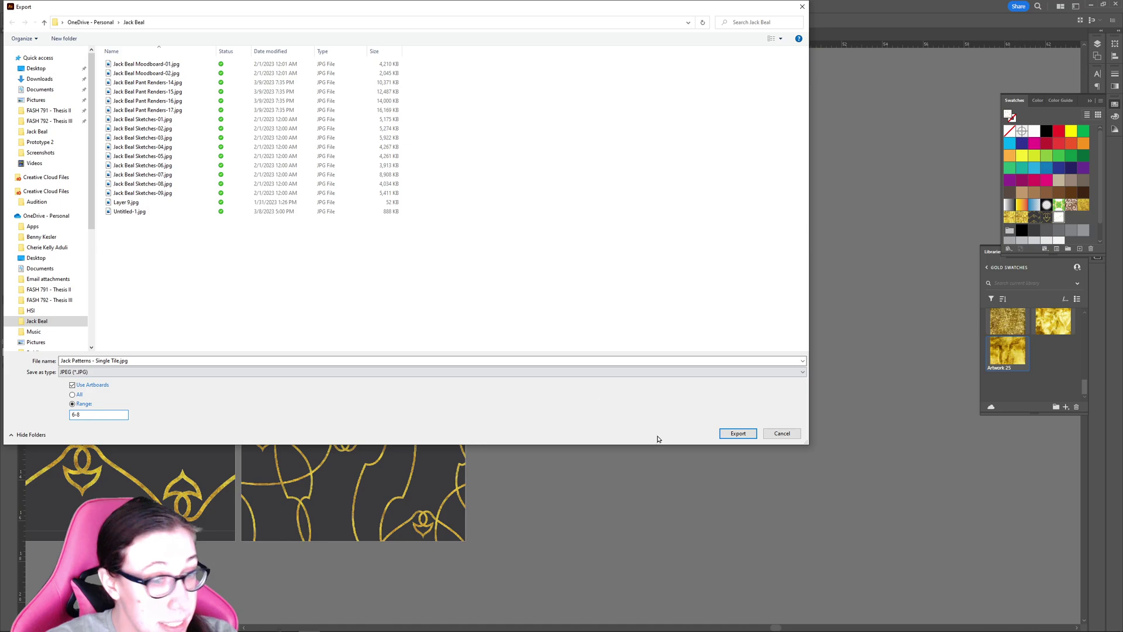
click(738, 433)
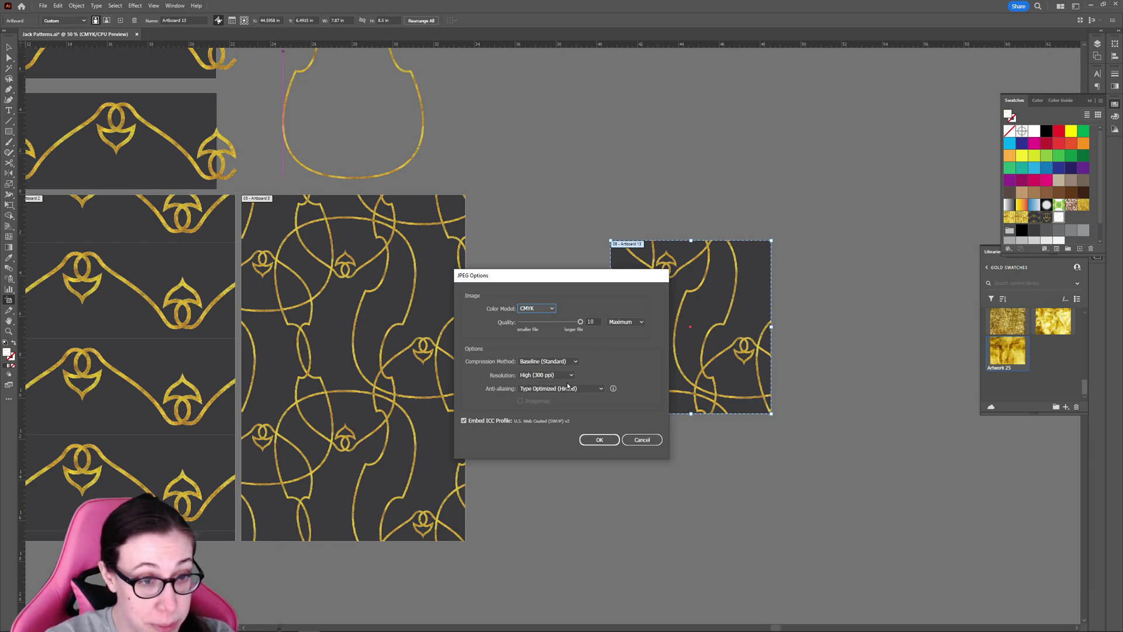
Set JPEG anti-aliasing to None and confirm the options to export the tiles.
click(575, 390)
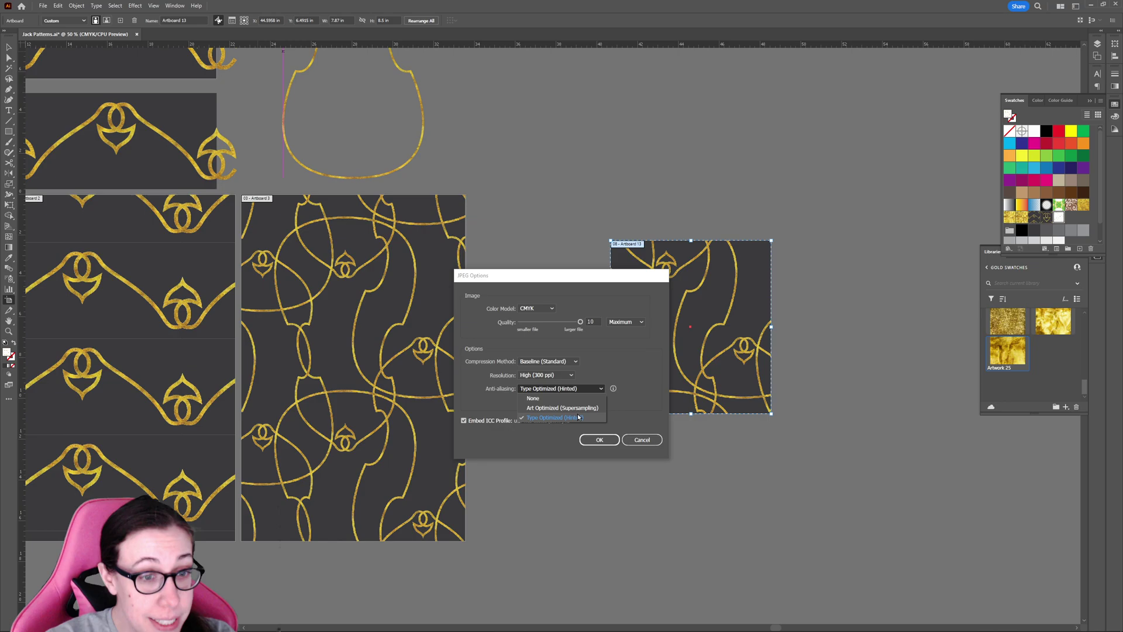
click(534, 398)
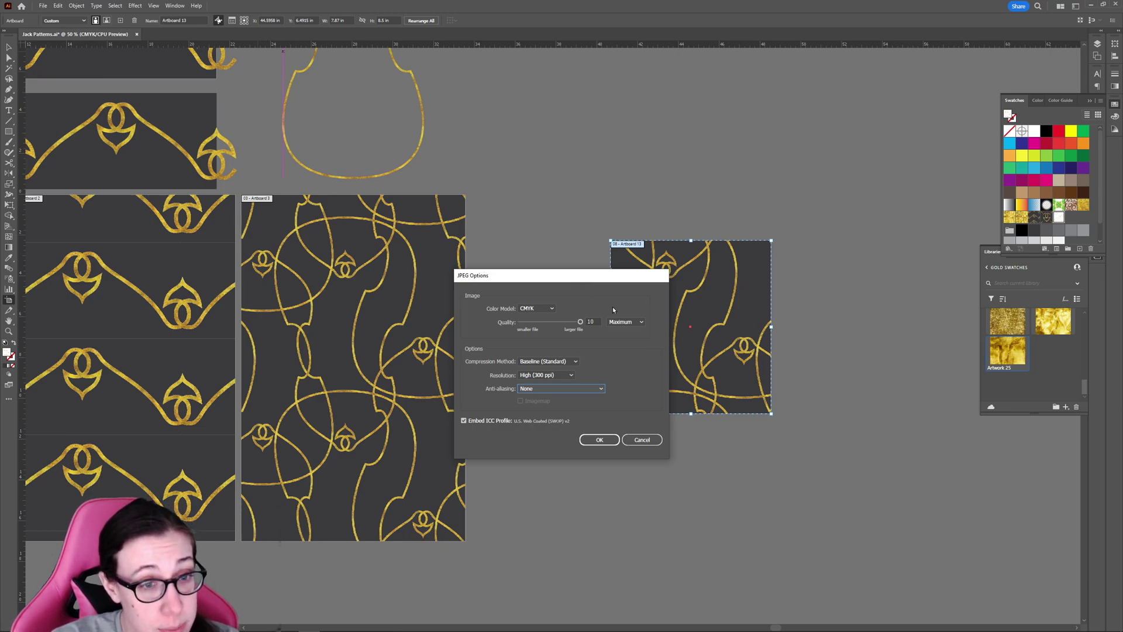
drag(566, 280, 535, 268)
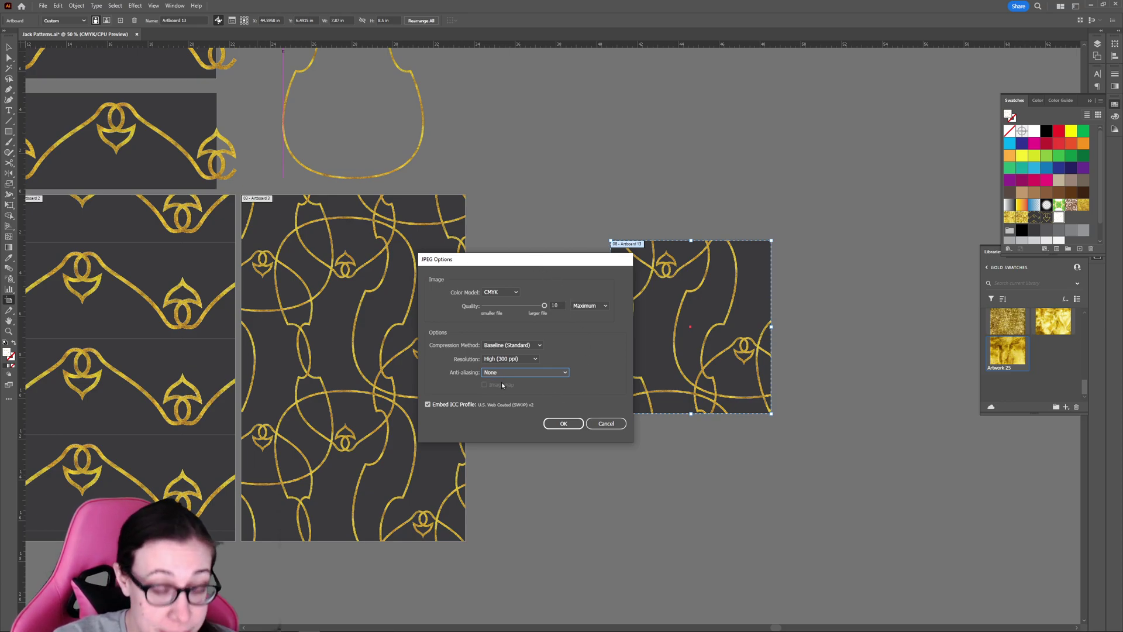
click(564, 424)
mouse_move(375, 623)
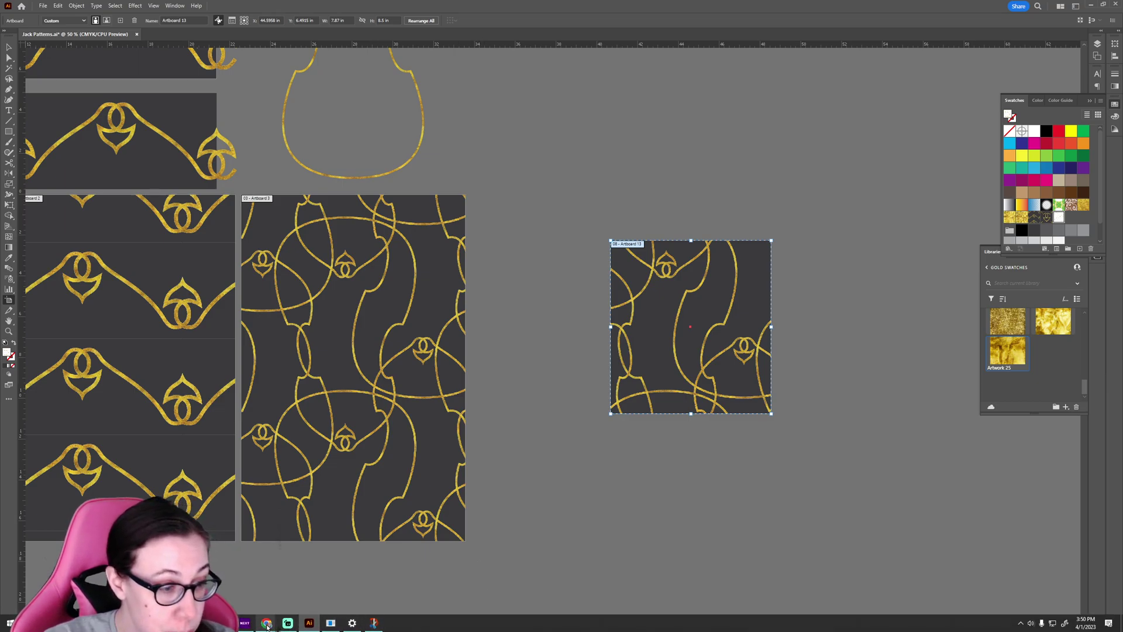
Open Spoonflower's Upload a Design page and its file picker.
click(283, 608)
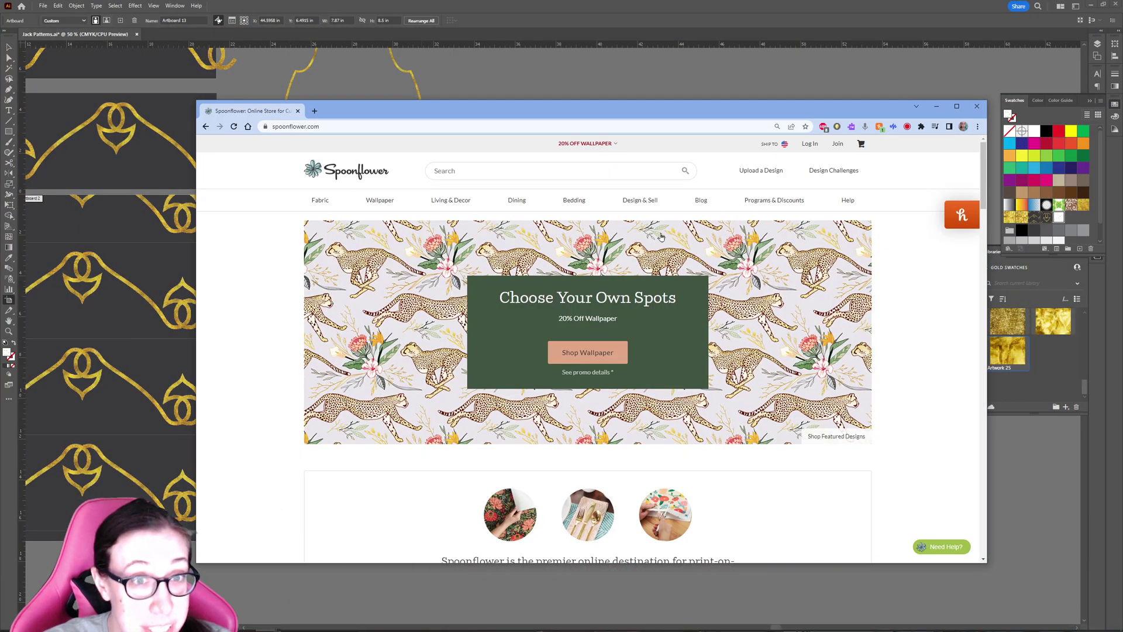
mouse_move(630, 207)
click(650, 224)
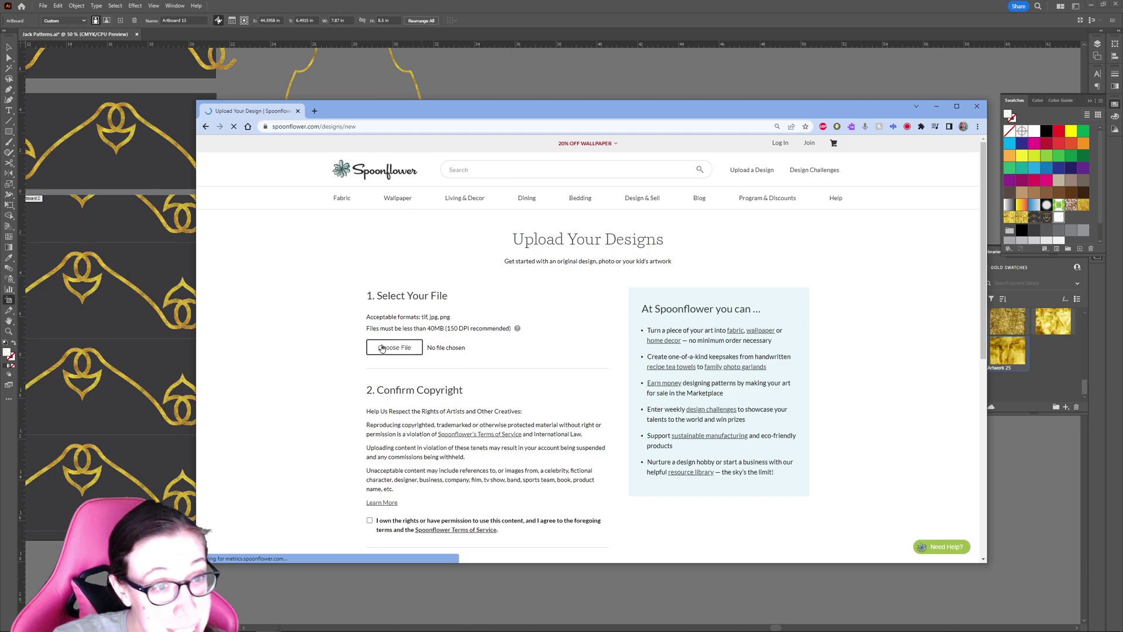
click(384, 349)
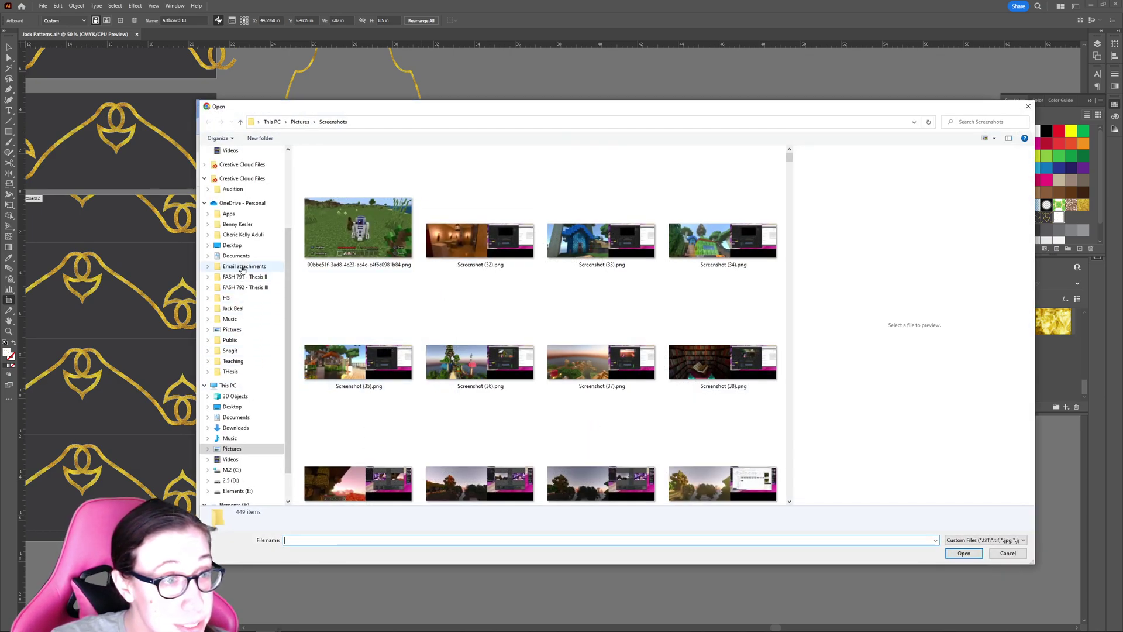
Choose Jack Patterns - Single Tile-08.jpg from the exported tiles folder.
scroll(243, 272, up, 1)
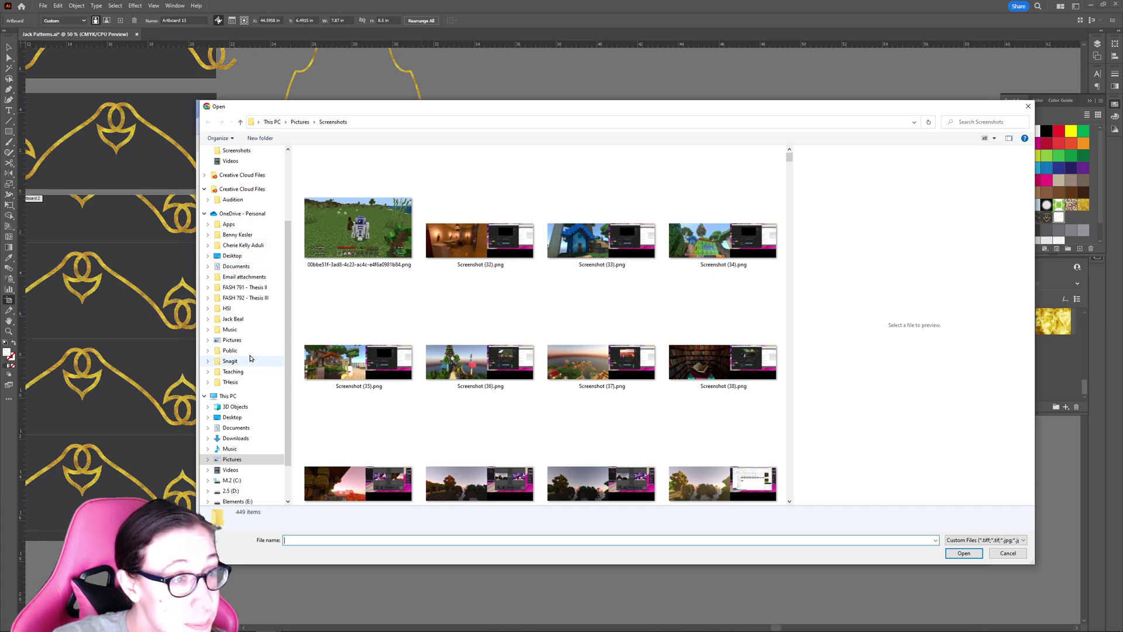
click(244, 320)
scroll(368, 374, down, 2)
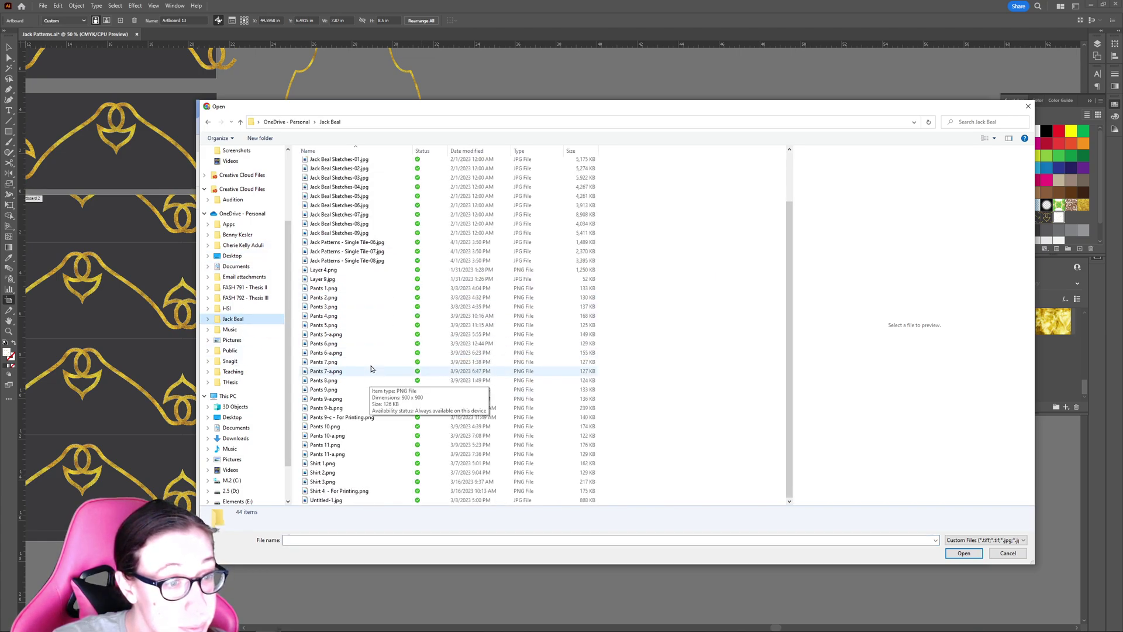
click(326, 501)
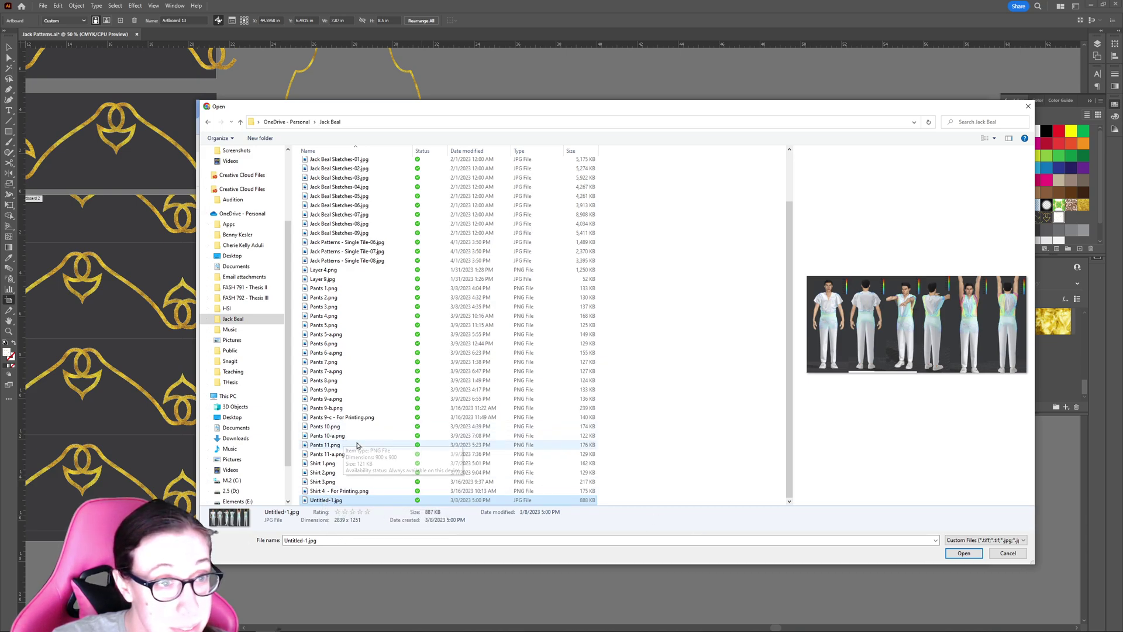
click(336, 250)
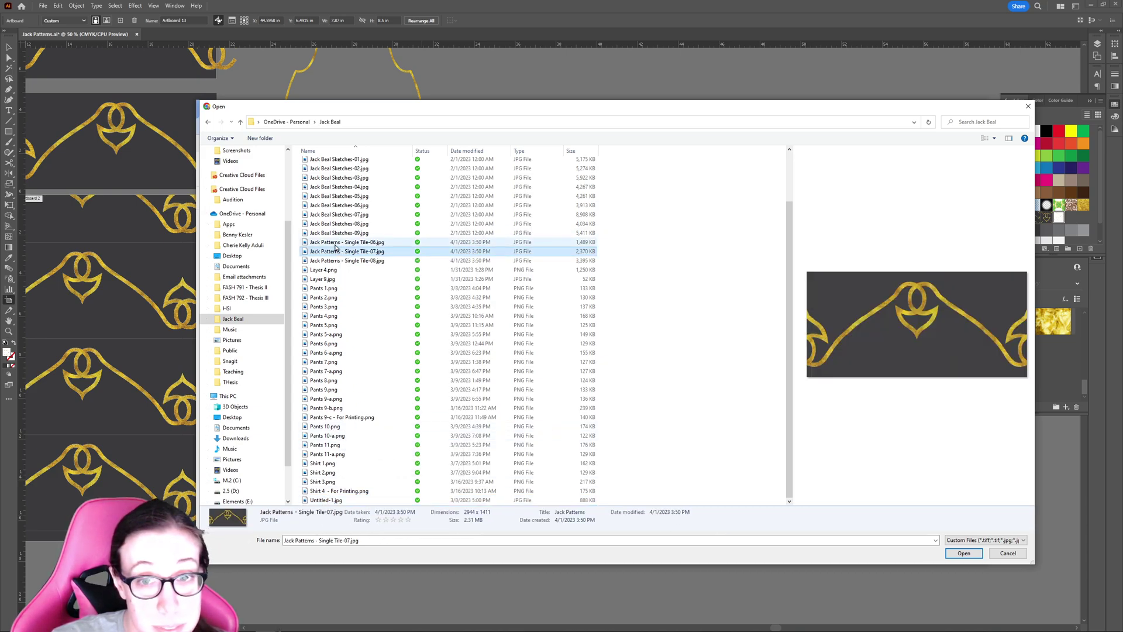
click(335, 242)
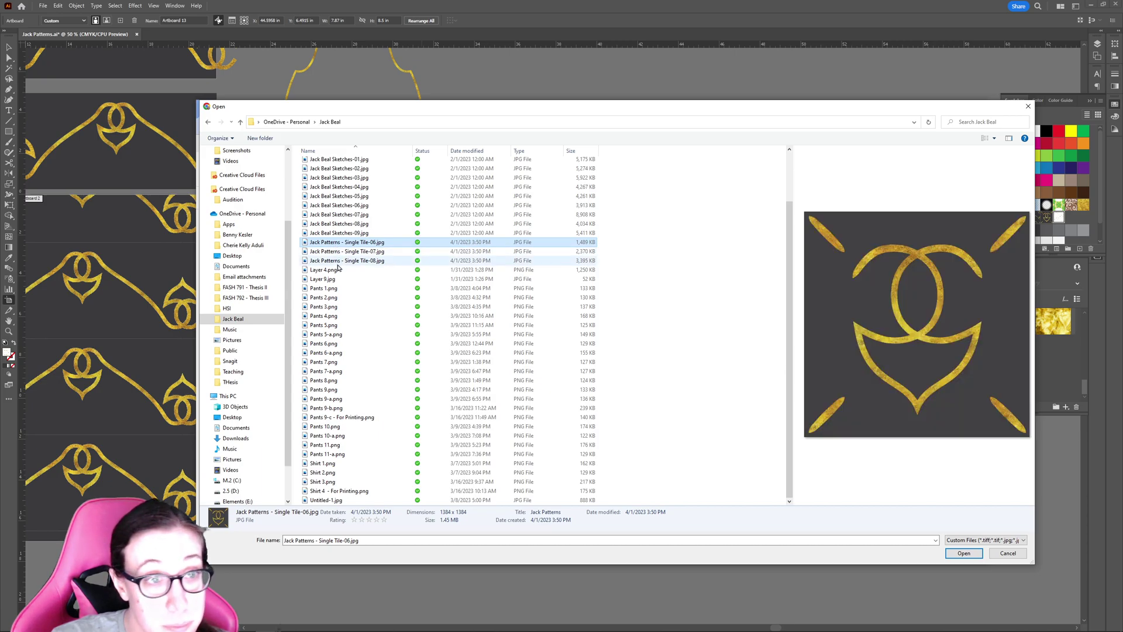
click(335, 251)
click(335, 261)
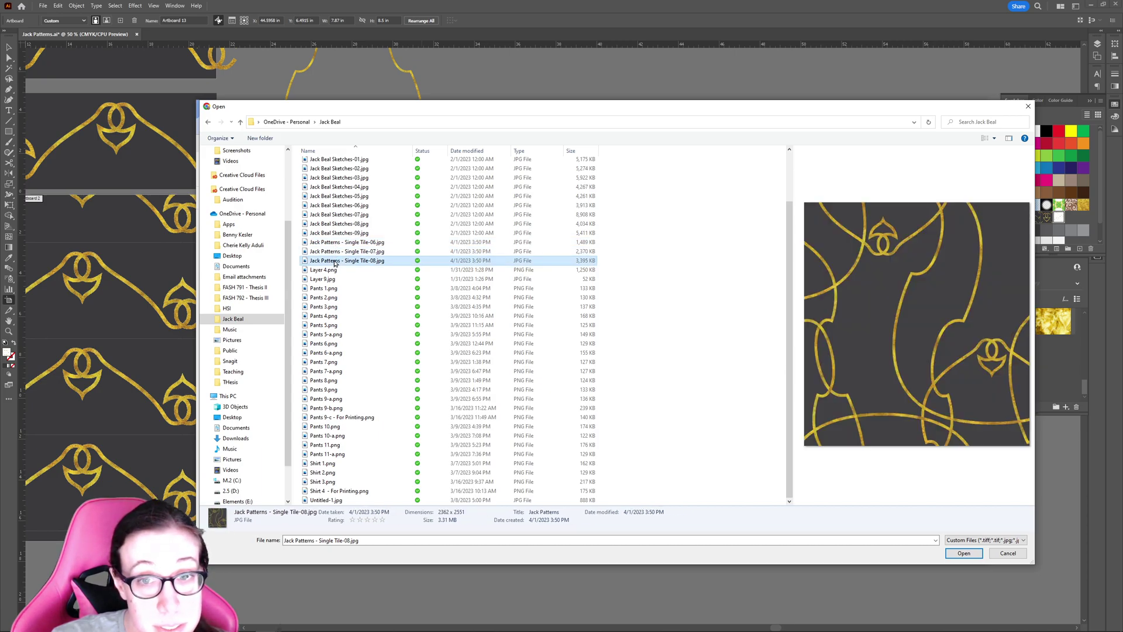
click(964, 554)
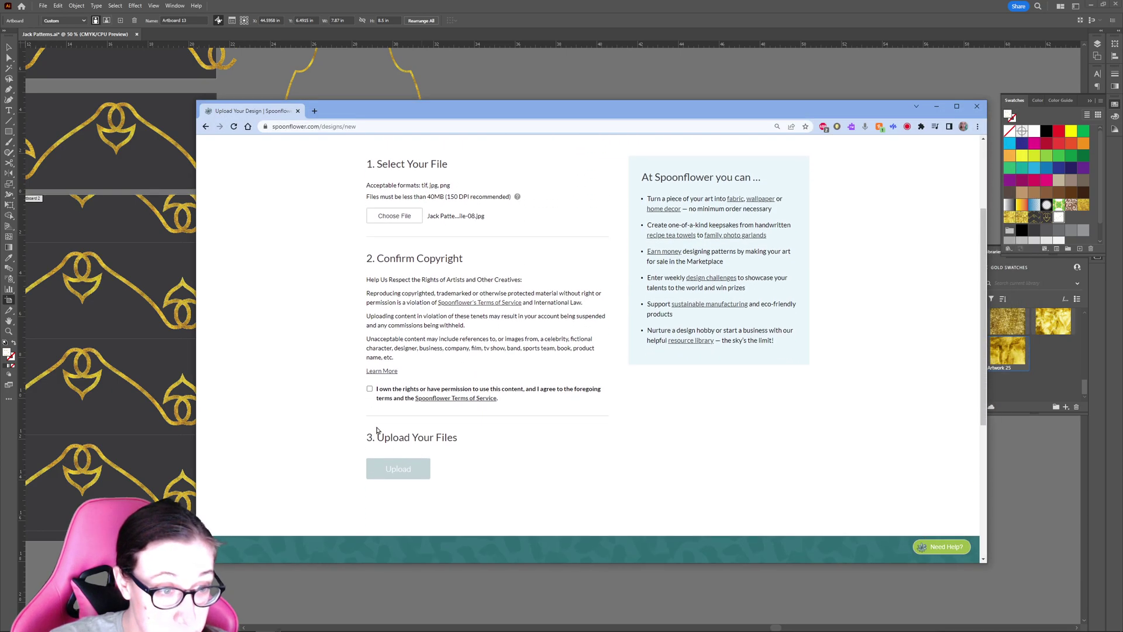
Accept the copyright terms, upload the design, and return to Illustrator.
click(369, 389)
click(403, 476)
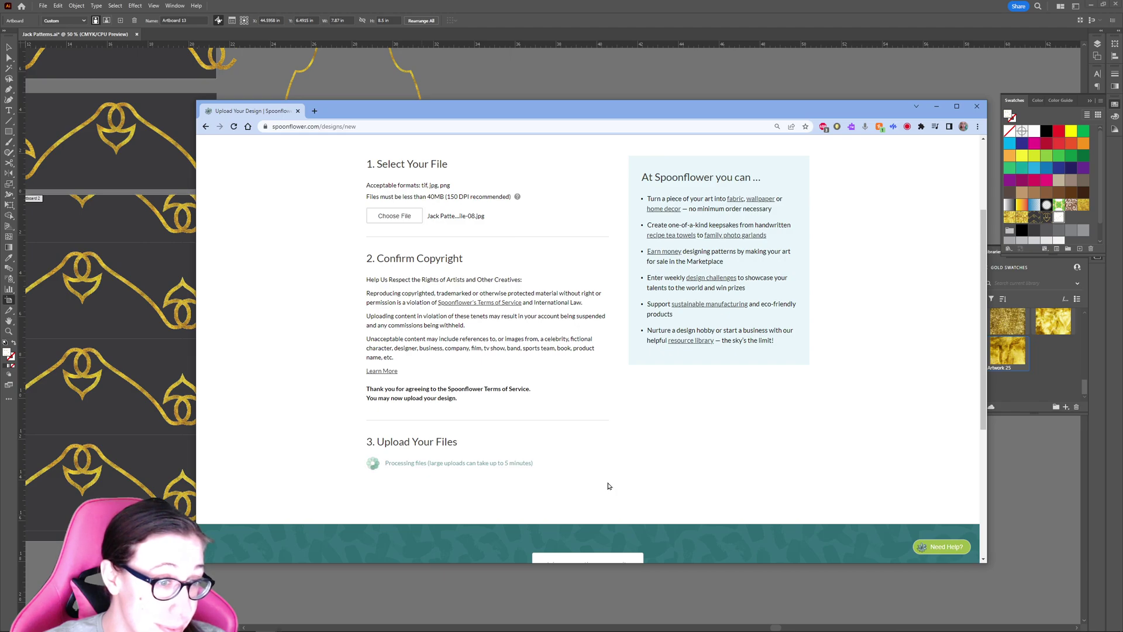
click(485, 6)
Save Jack Patterns.ai with Ctrl+S.
scroll(624, 264, up, 2)
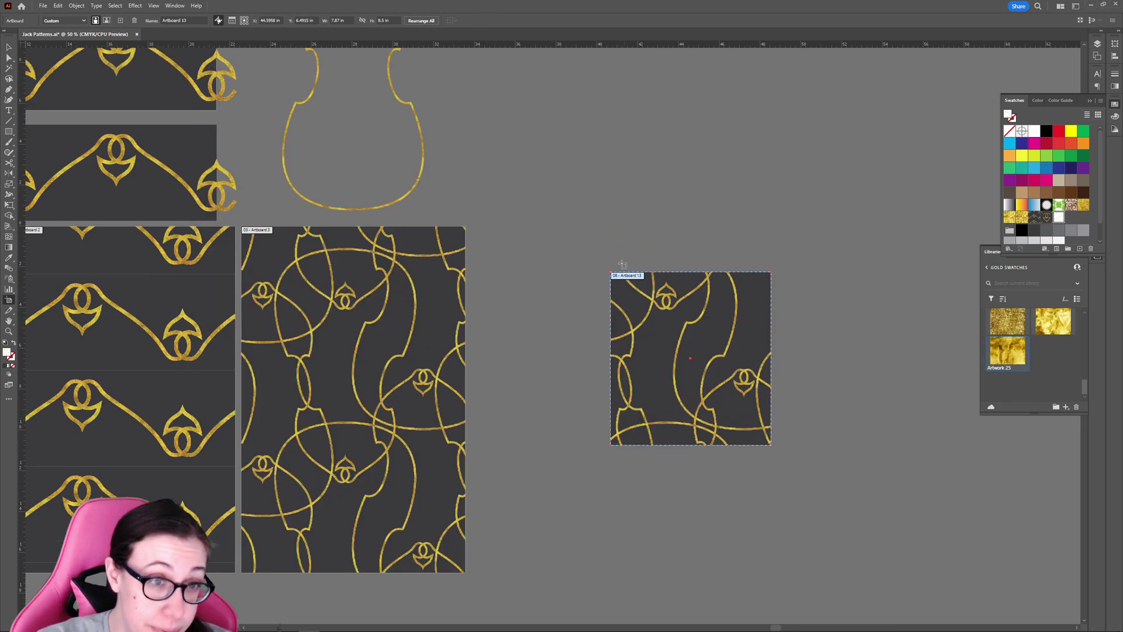
scroll(624, 265, left, 5)
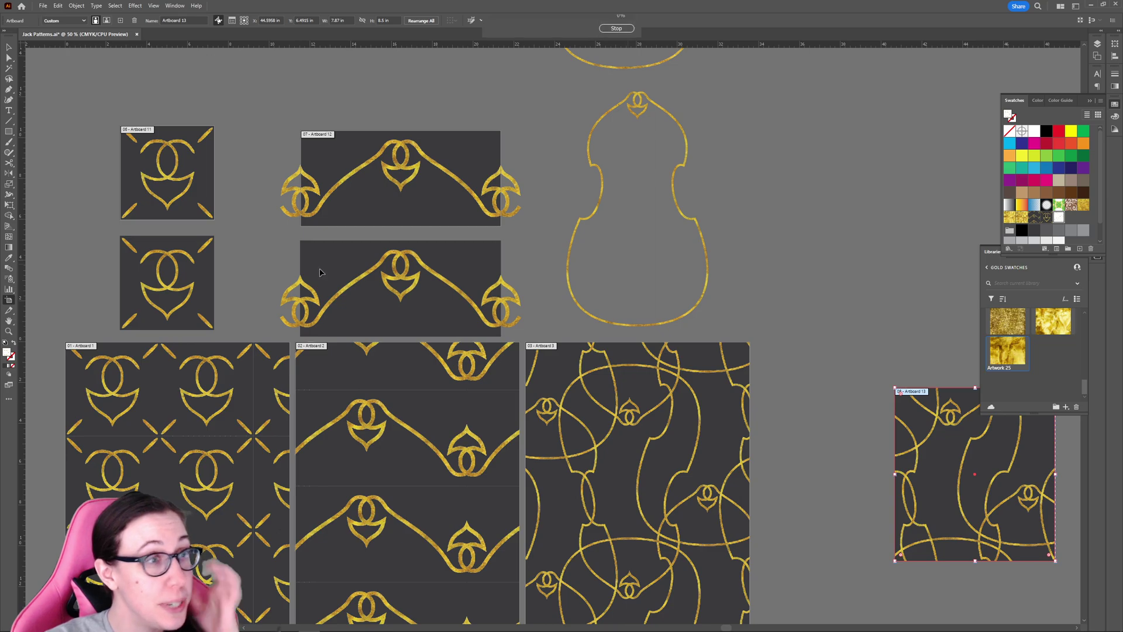
key(alt+f)
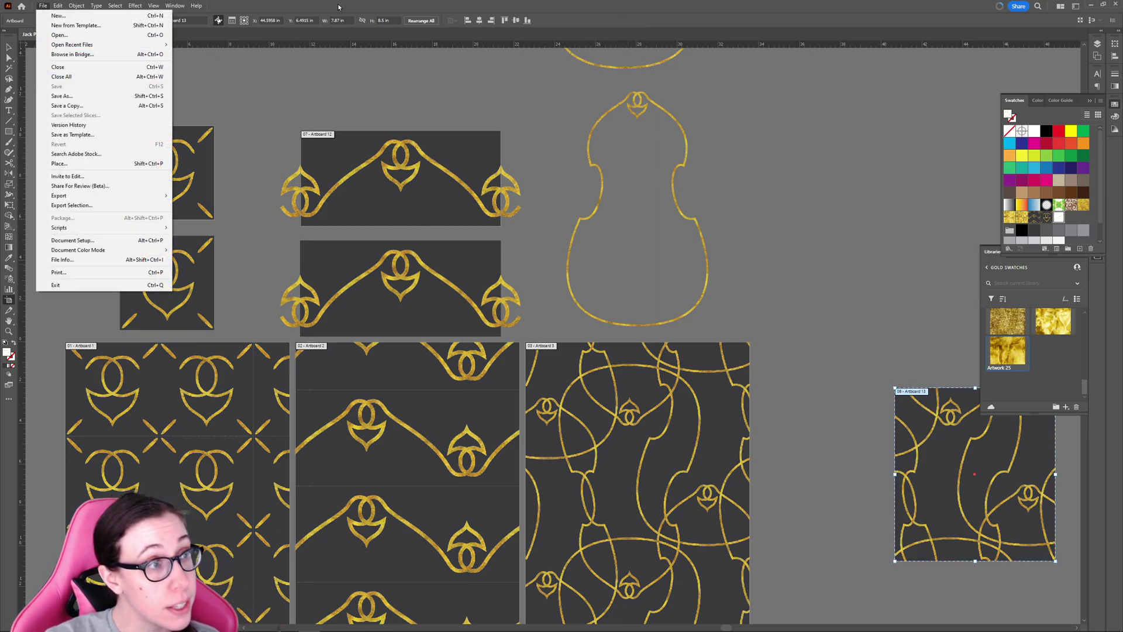
key(ctrl+s)
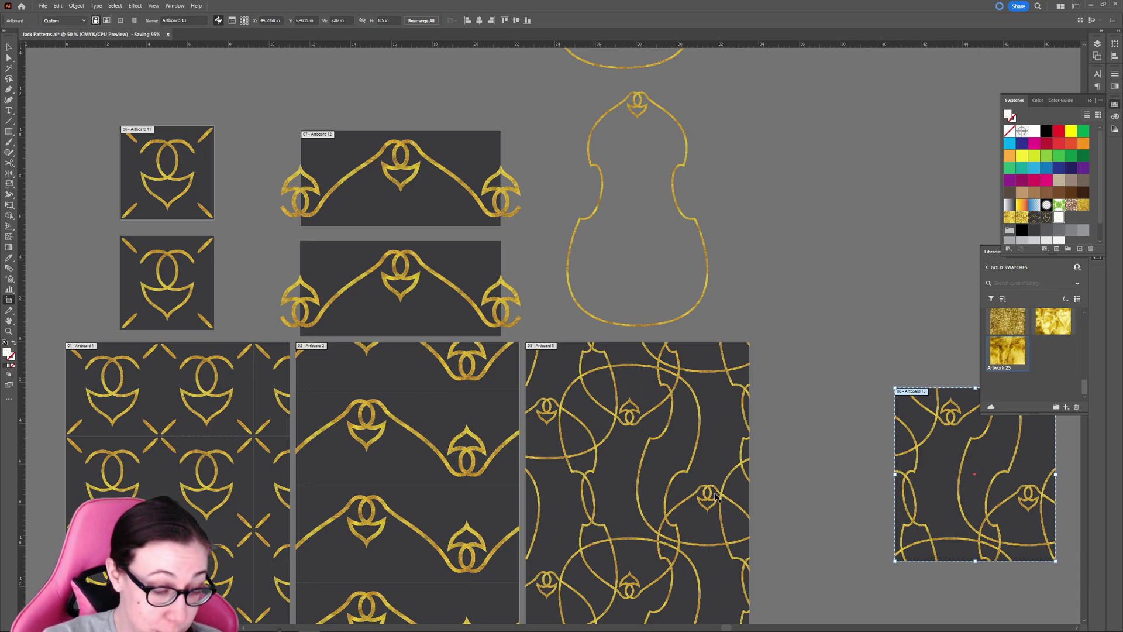
mouse_move(309, 623)
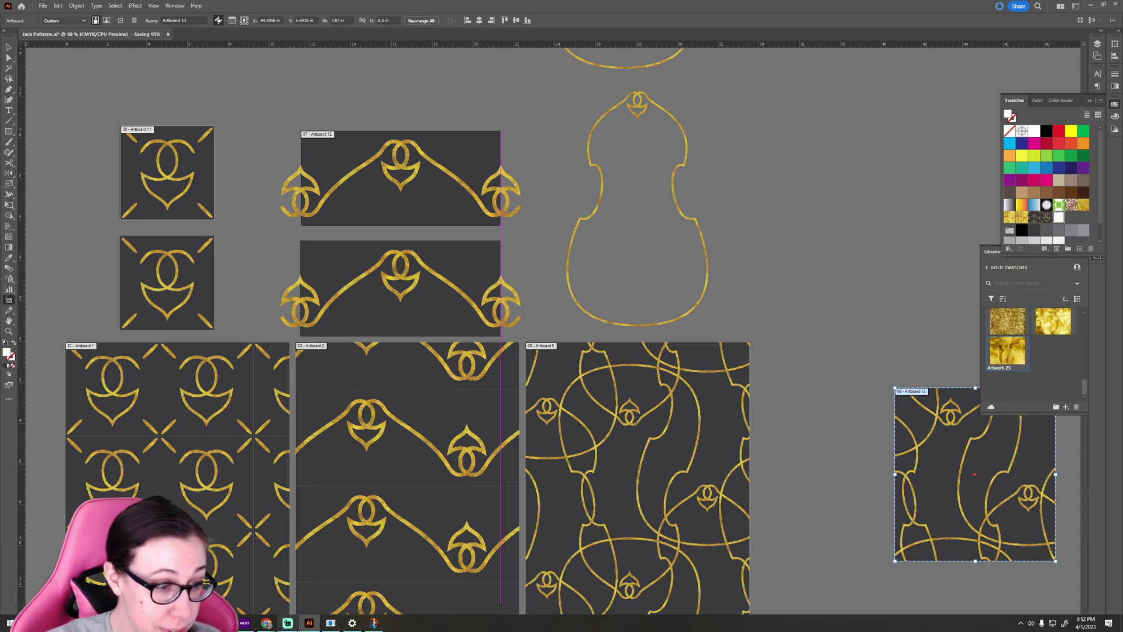
mouse_move(266, 623)
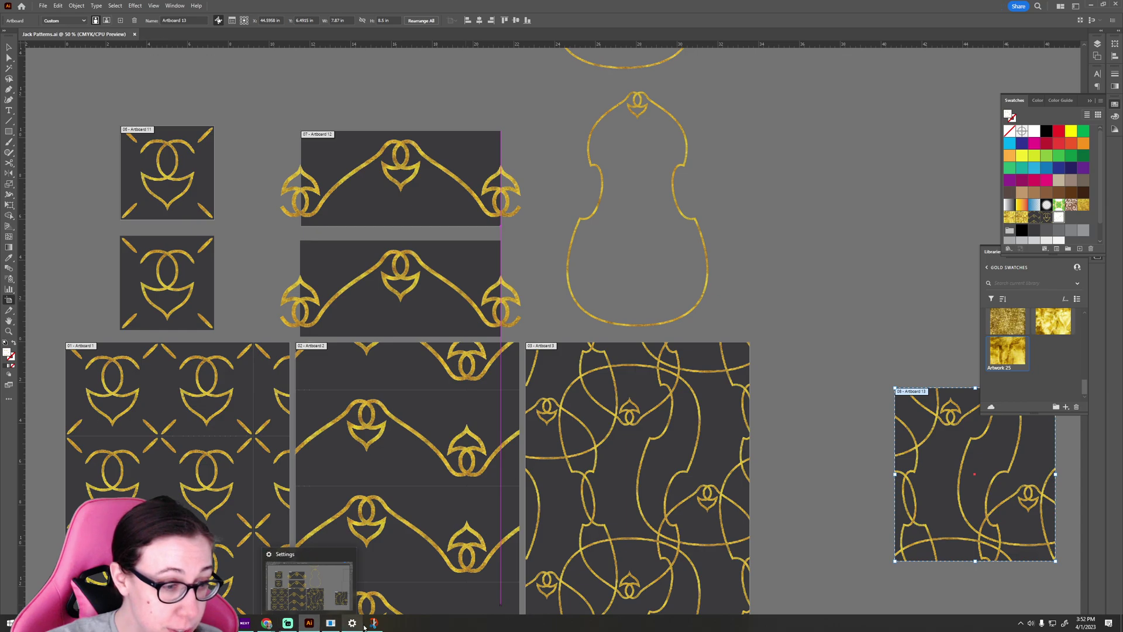
Set the Single Tile-08 design to a half-drop repeat, ordered by the yard.
click(249, 583)
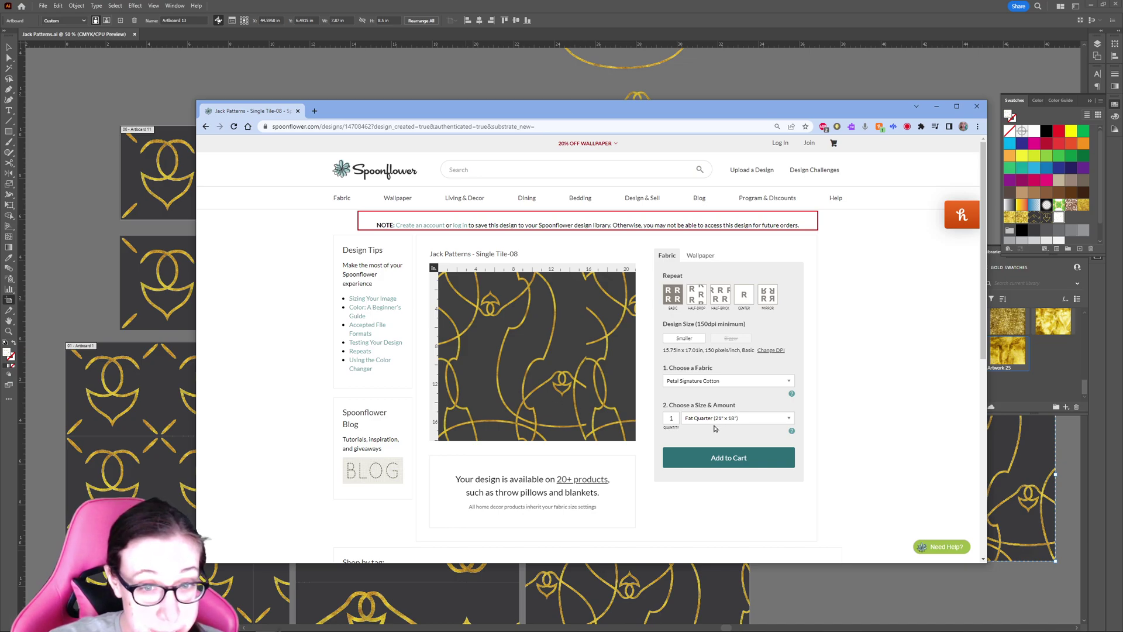
click(748, 418)
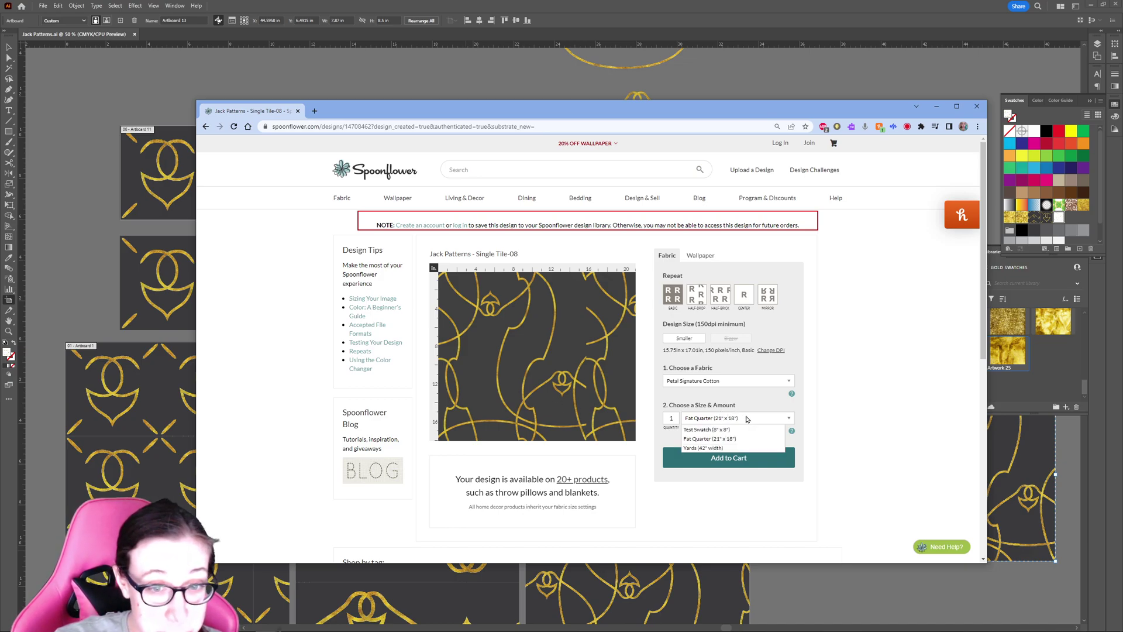
click(705, 448)
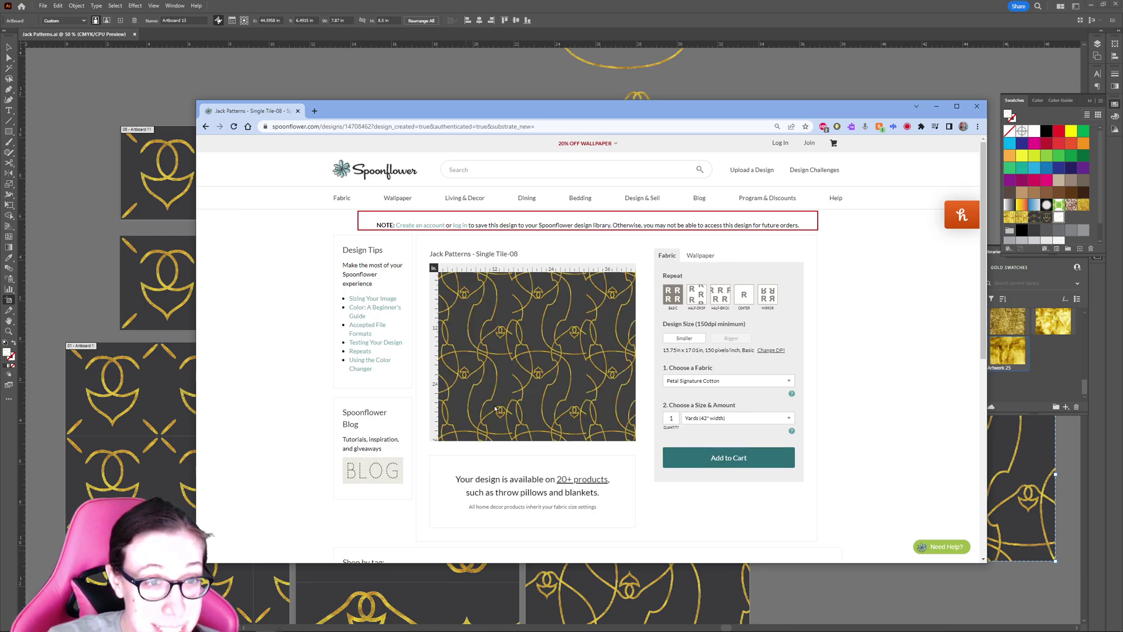
click(699, 299)
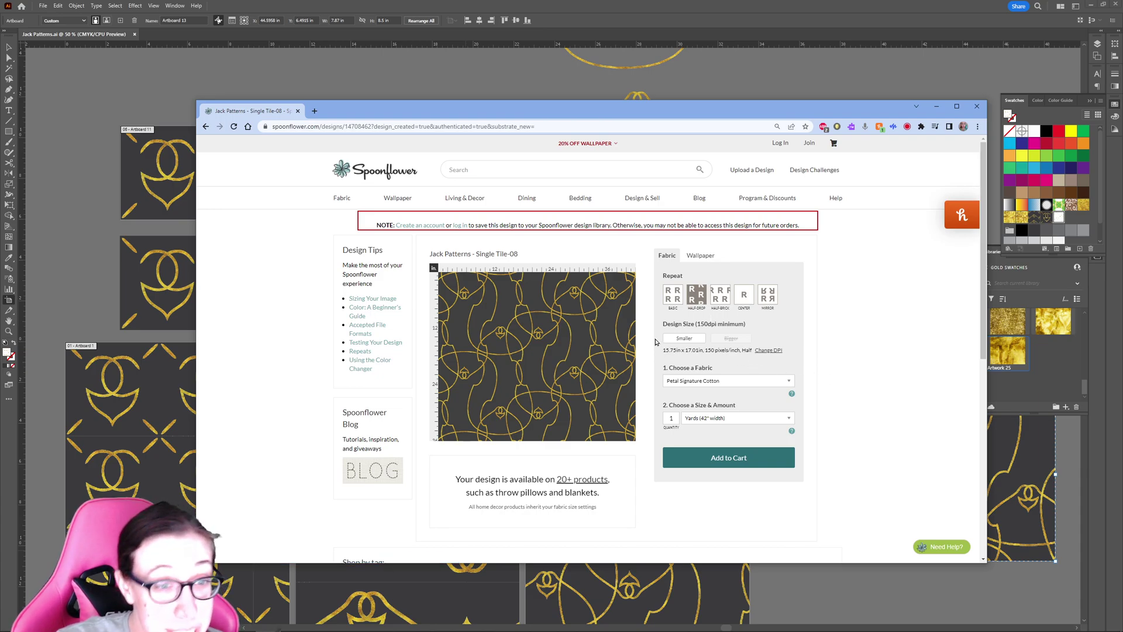
Choose Satin fabric, one yard at 54" width, and add it to the cart.
click(743, 418)
click(772, 386)
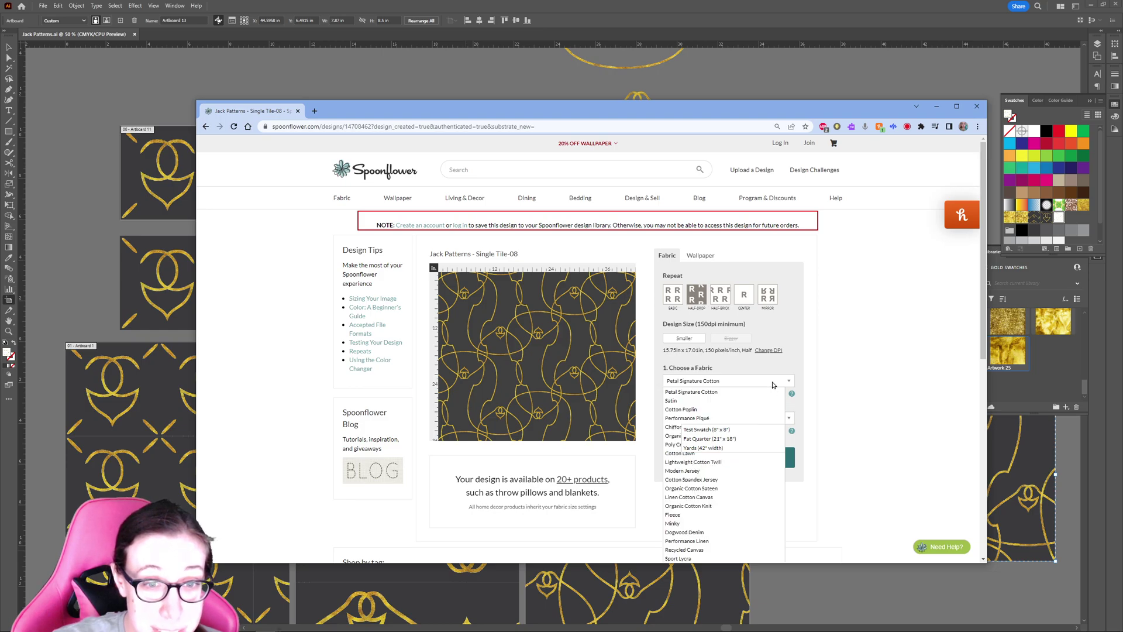
click(691, 400)
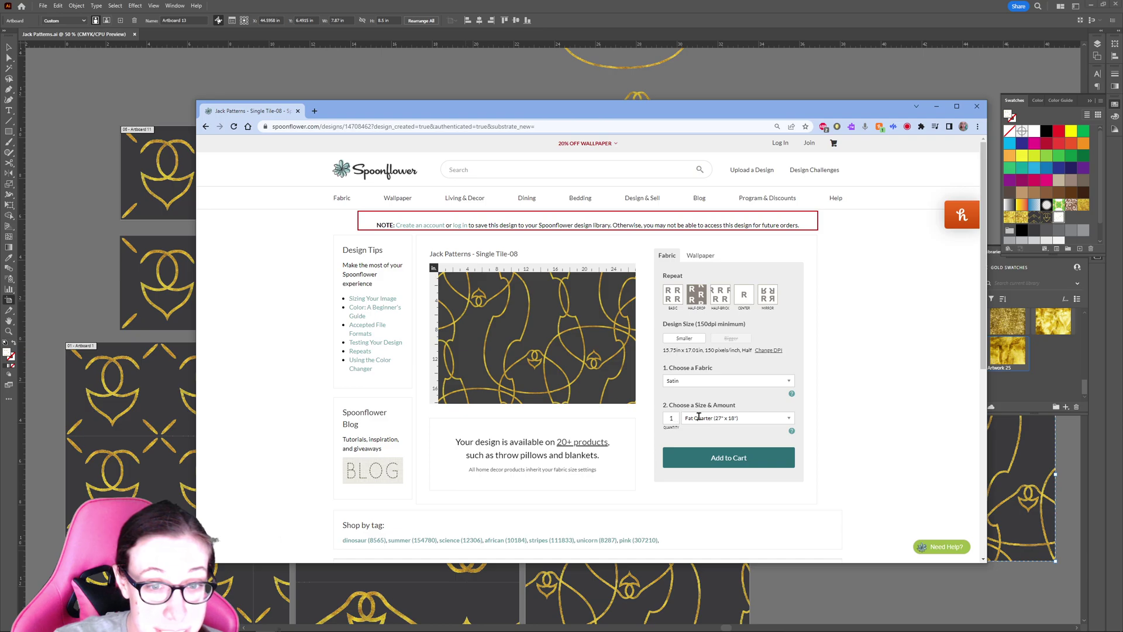
click(698, 418)
click(720, 448)
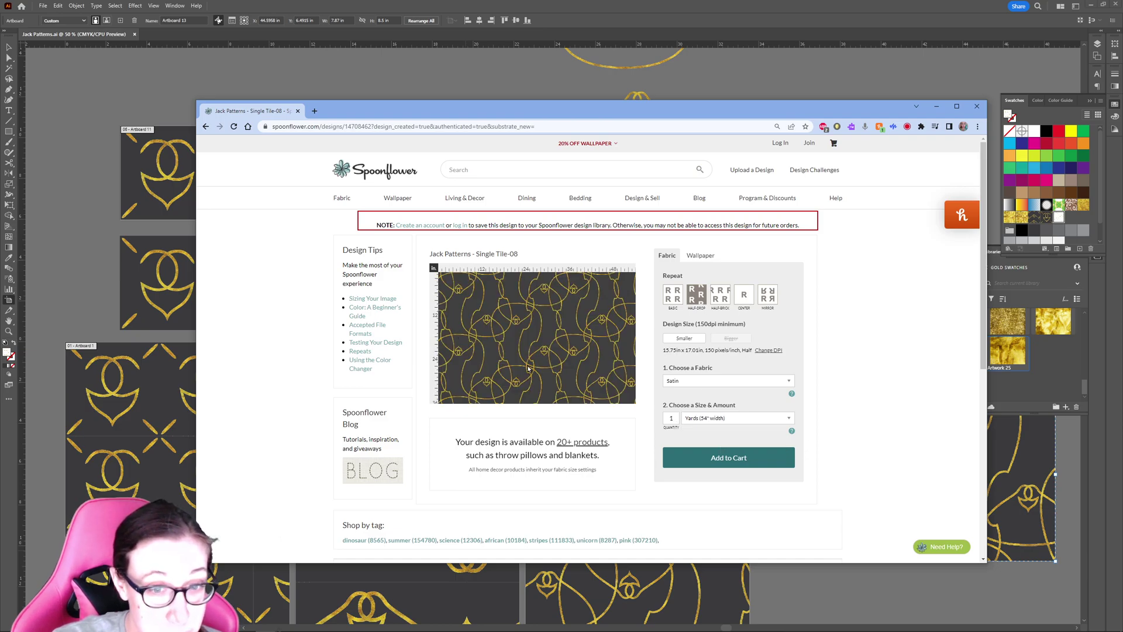
click(761, 462)
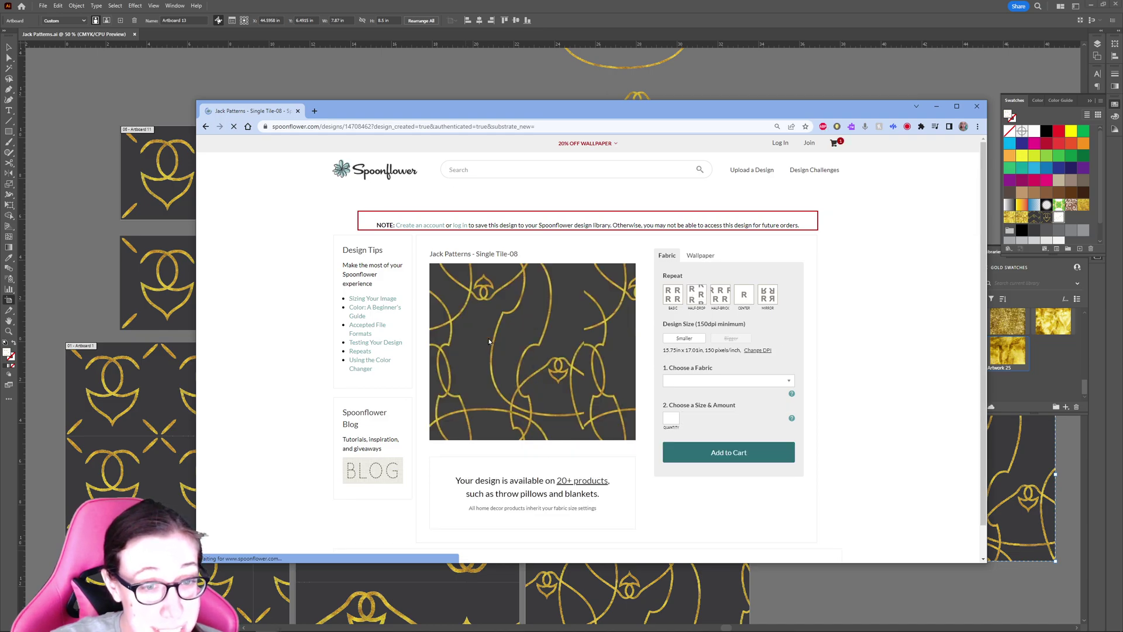